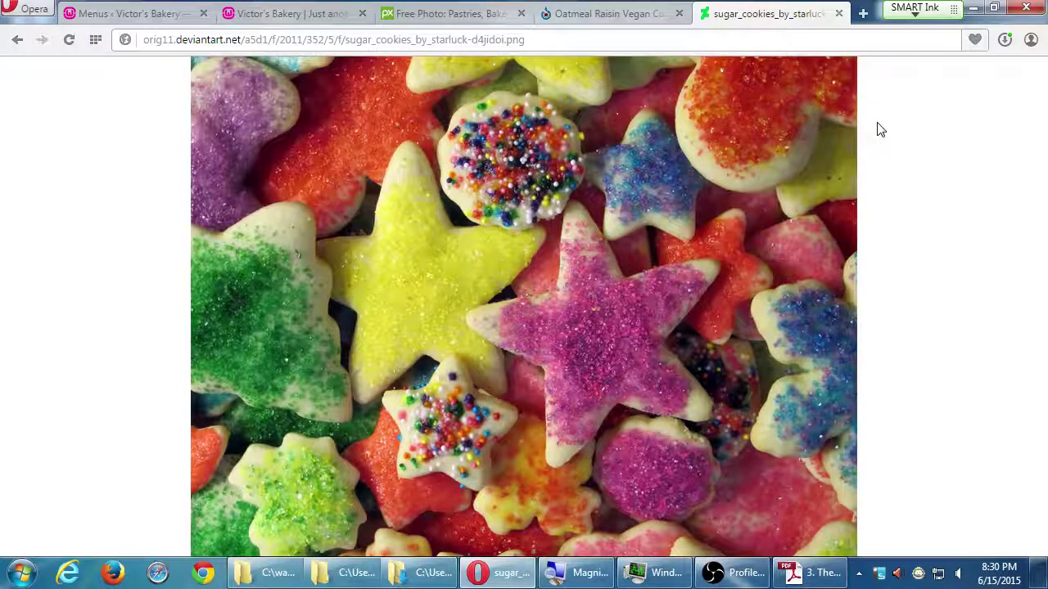
Step: Show the desktop, then bring back the Downloads folder and the sugar cookies image
key("super+d")
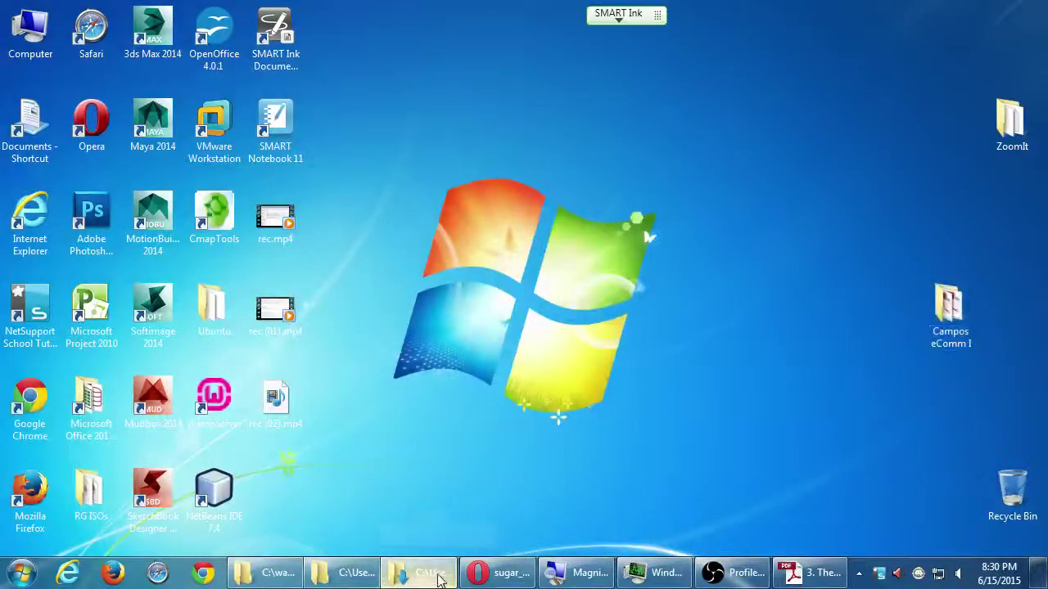
left_click(438, 579)
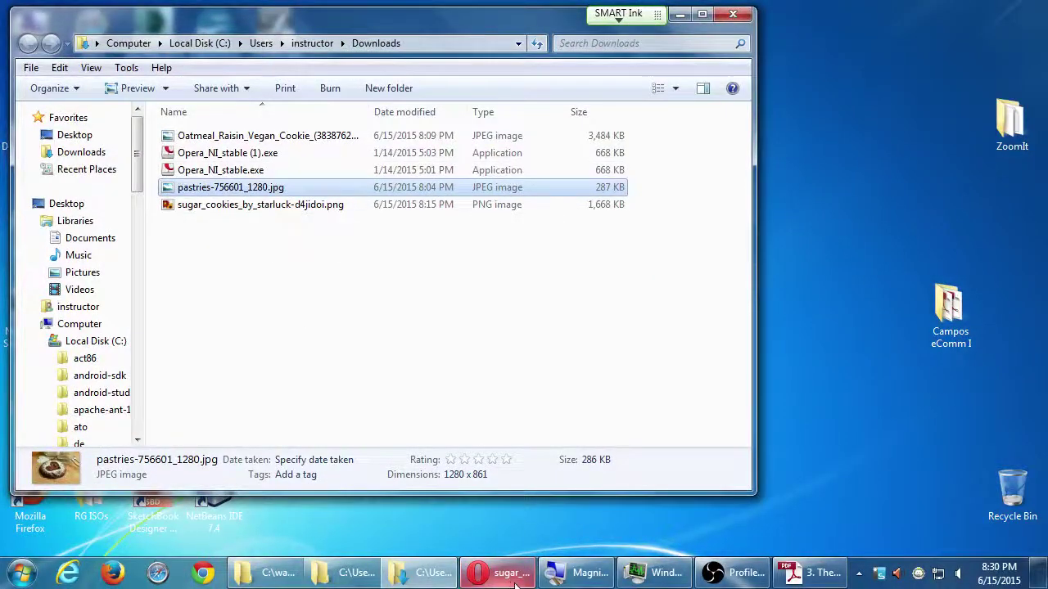
left_click(508, 573)
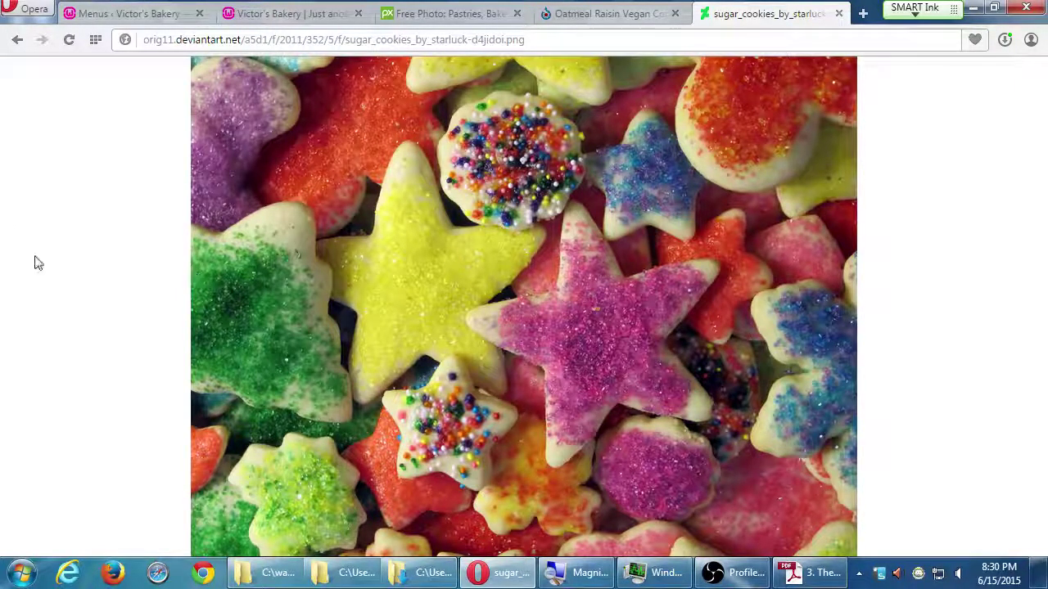
Step: Close the Opera tabs, leave the Menus page, close Opera and close the Downloads window
key("ctrl+w")
key("ctrl+w")
key("ctrl+w")
key("ctrl+w")
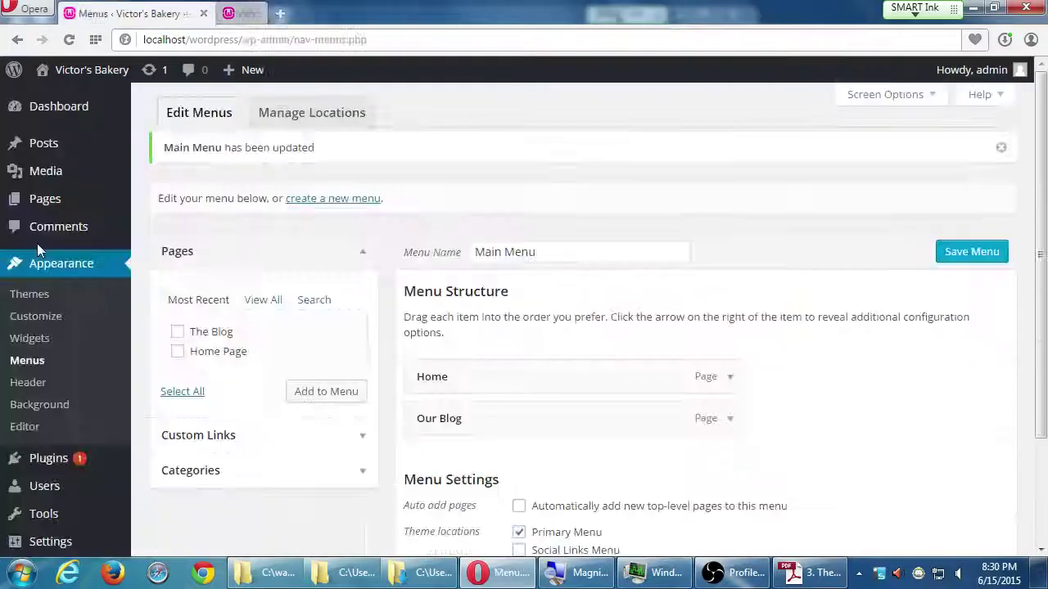
key("ctrl+w")
left_click(527, 329)
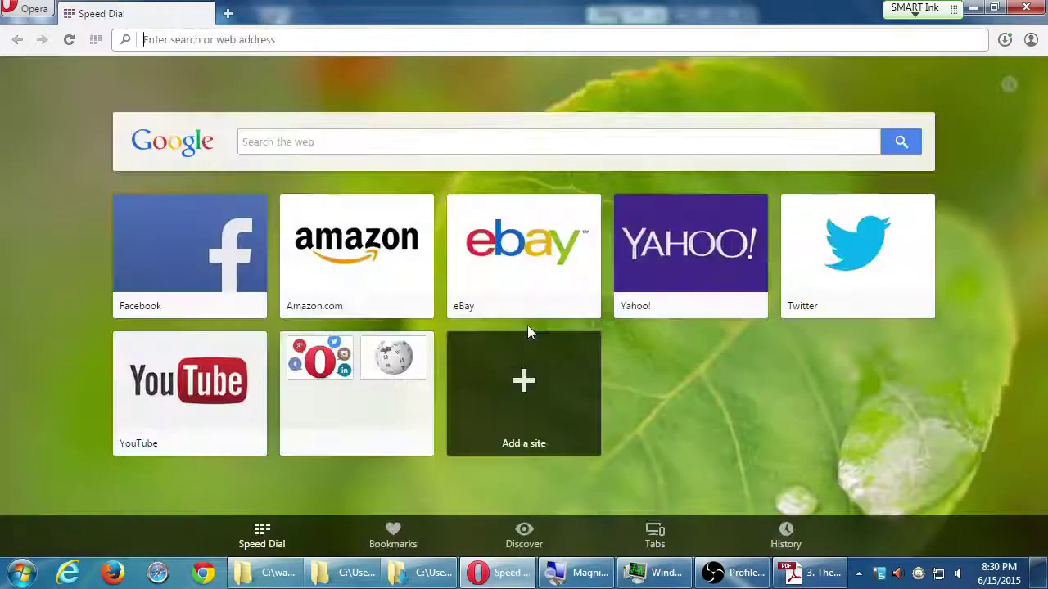
left_click(1026, 8)
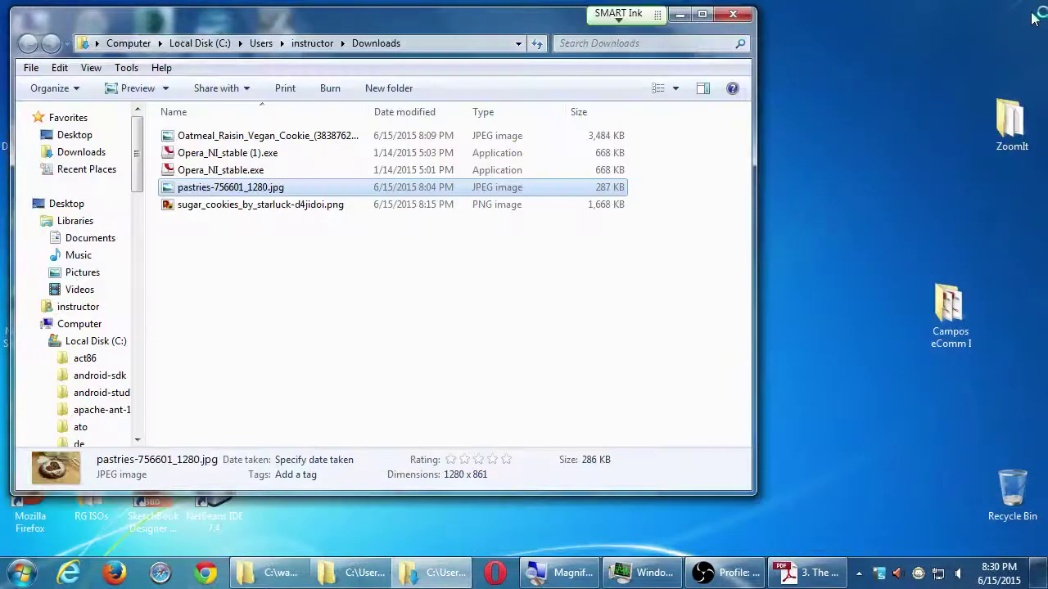
left_click(735, 16)
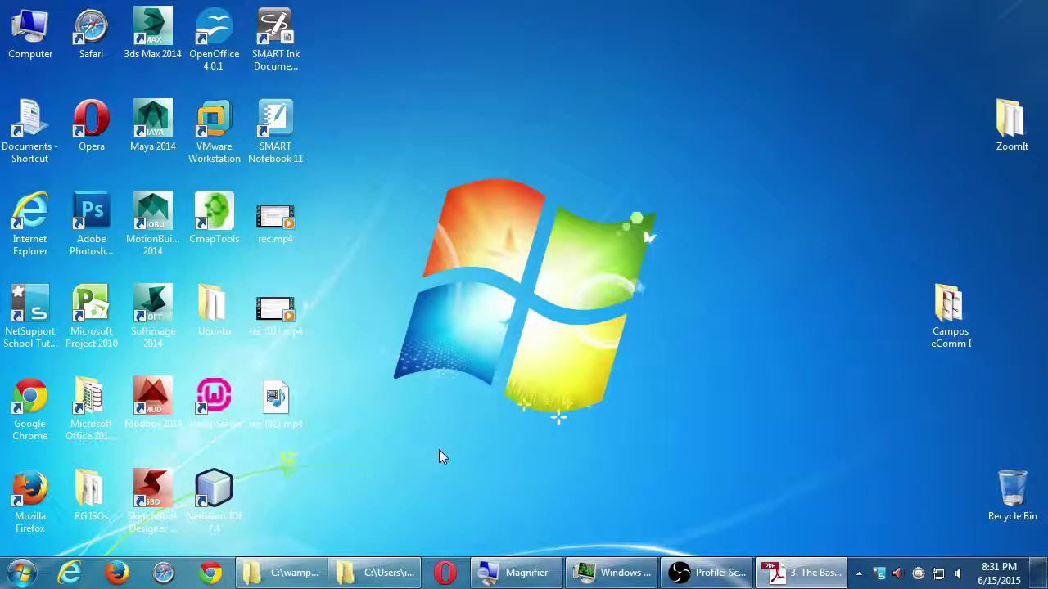
Step: Scroll the '3. The Basics of WordPress' PDF to its top and magnify it to read the login URLs
left_click(807, 573)
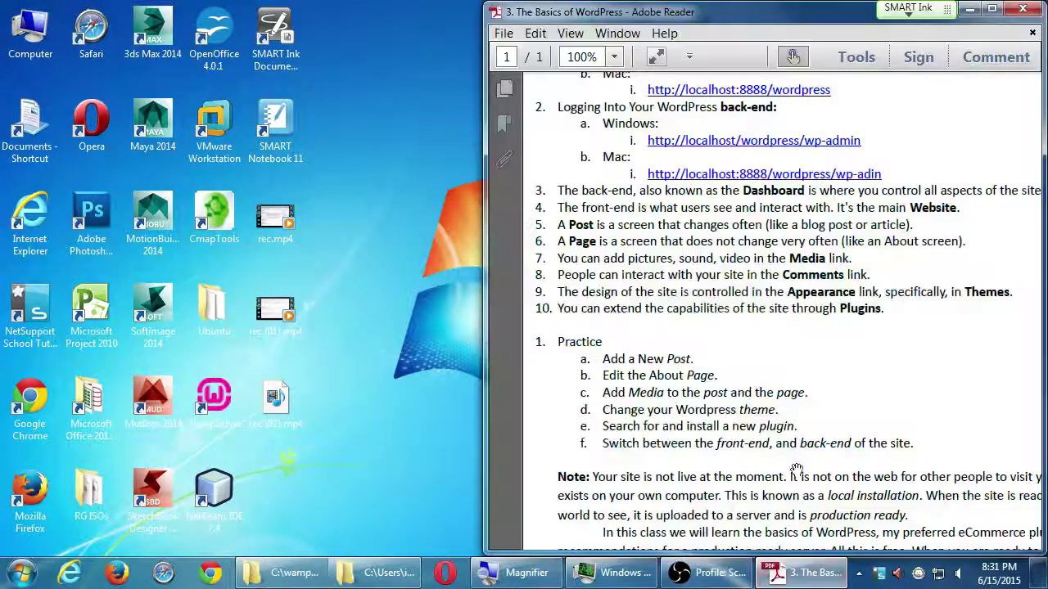
scroll(819, 260, "up", 3)
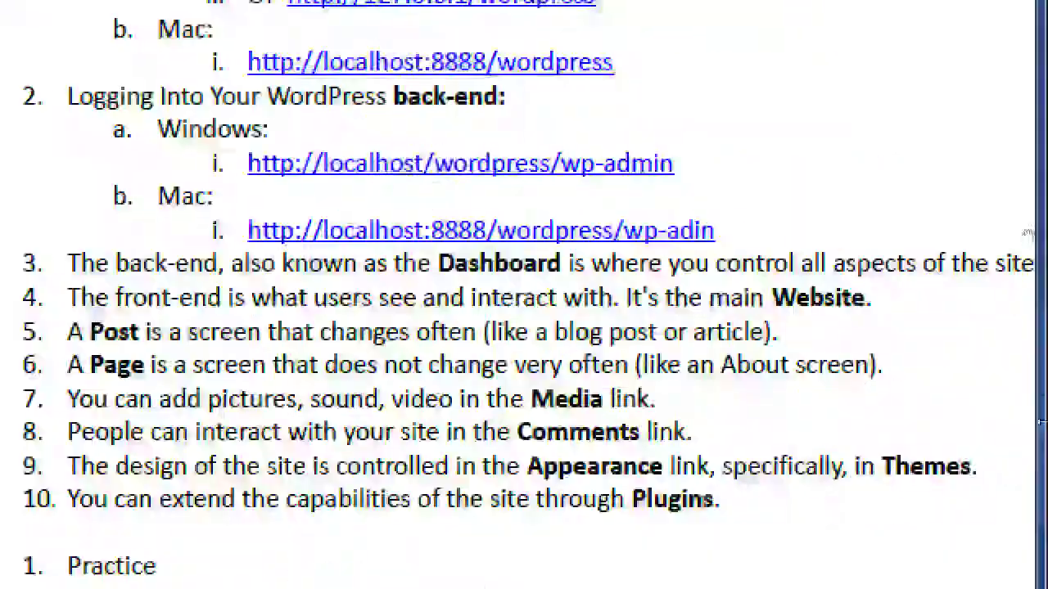
scroll(827, 413, "up", 3)
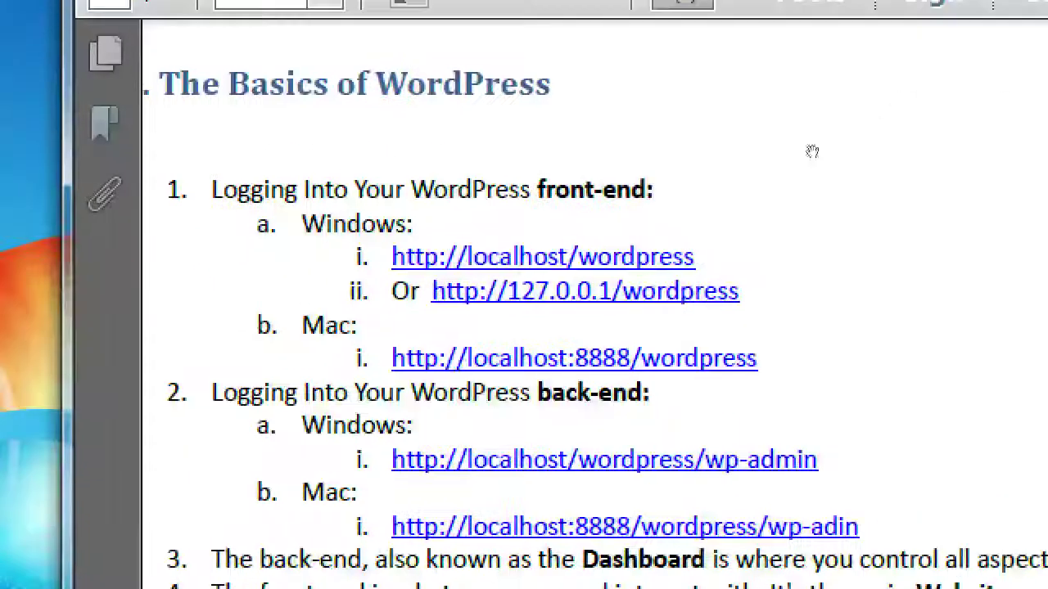
left_click_drag(731, 127, 696, 110)
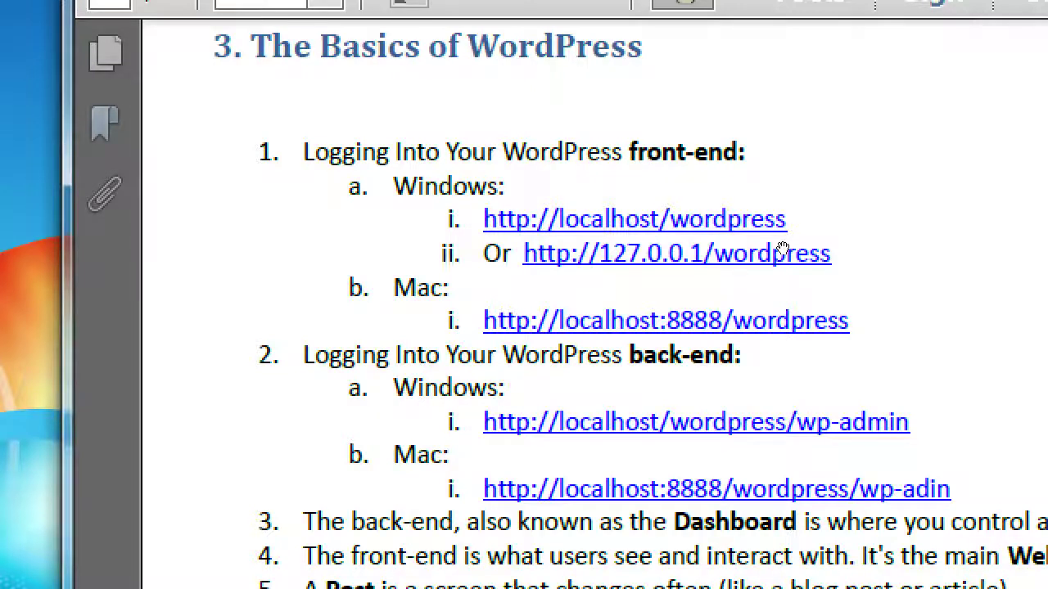
key("super+minus")
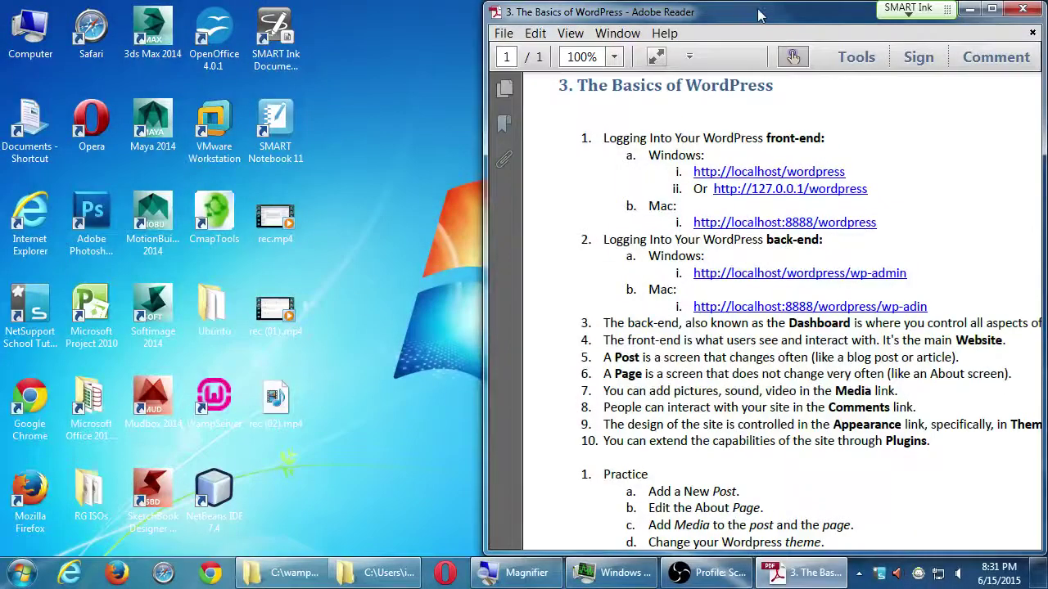
key("super+plus")
key("super+plus")
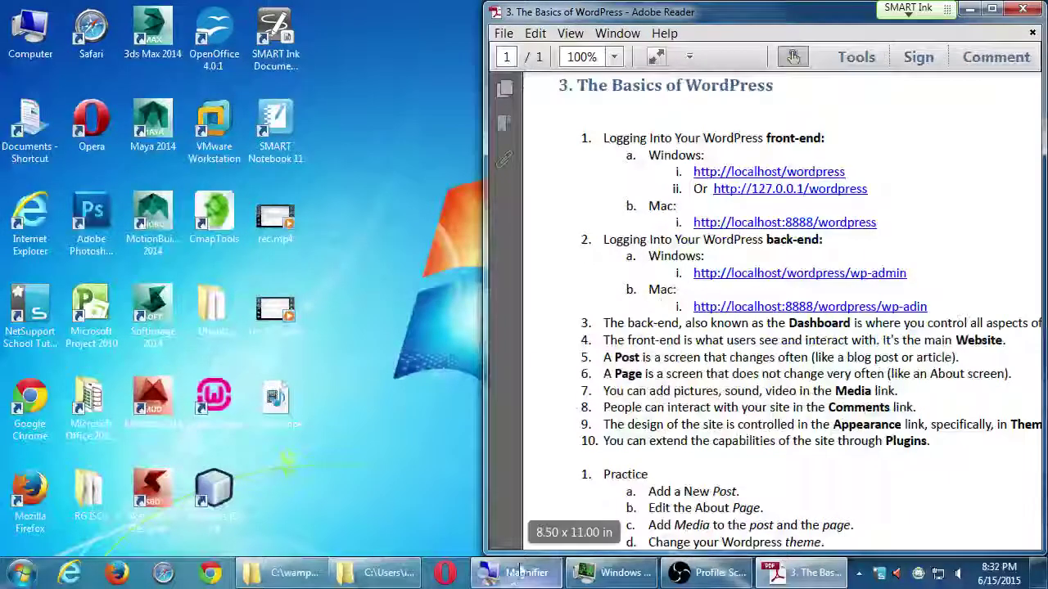
left_click(447, 574)
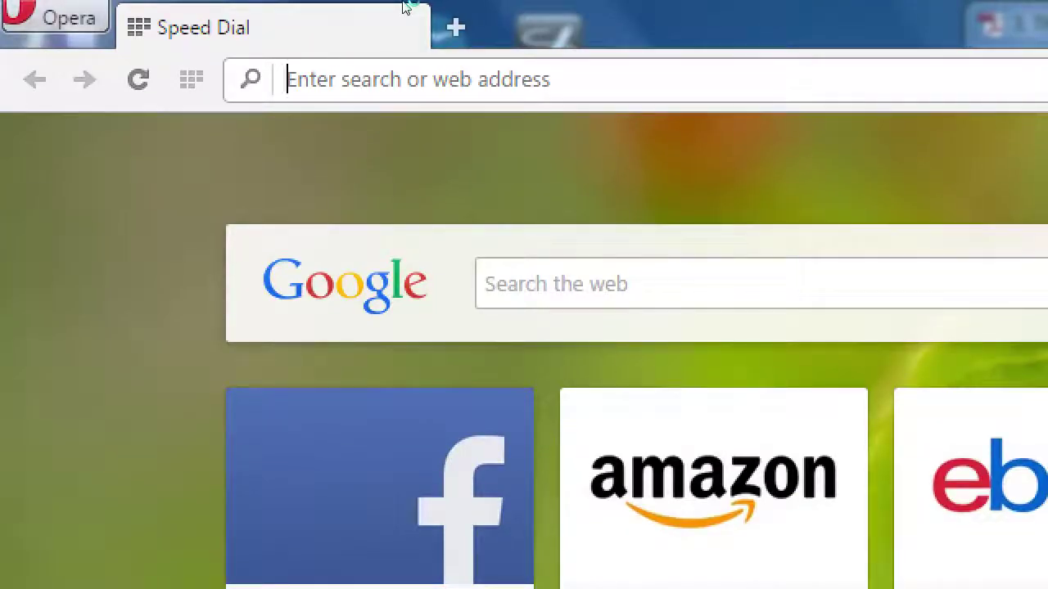
type("http://local")
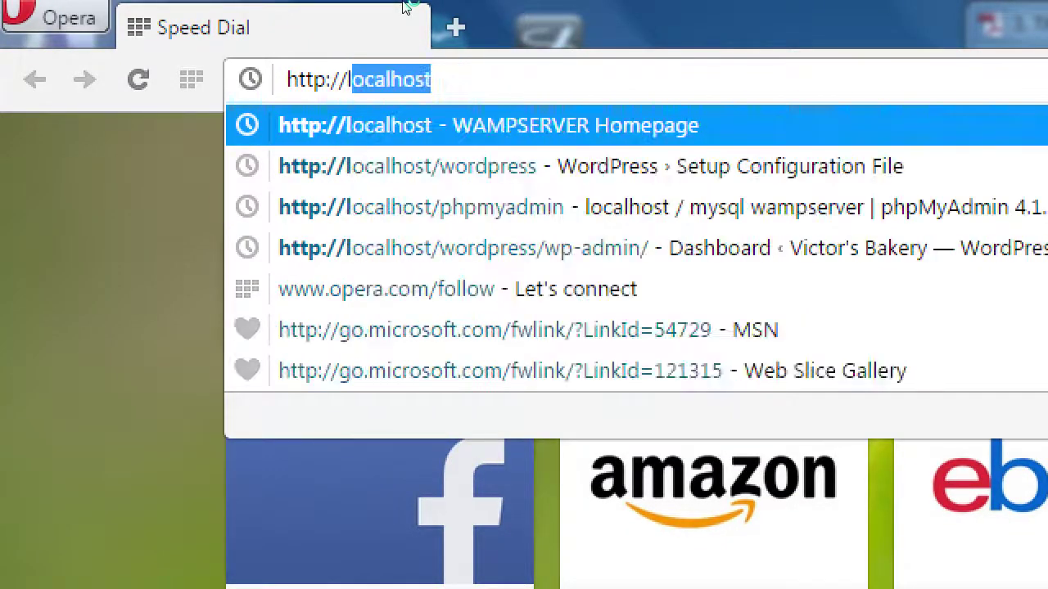
type("host/")
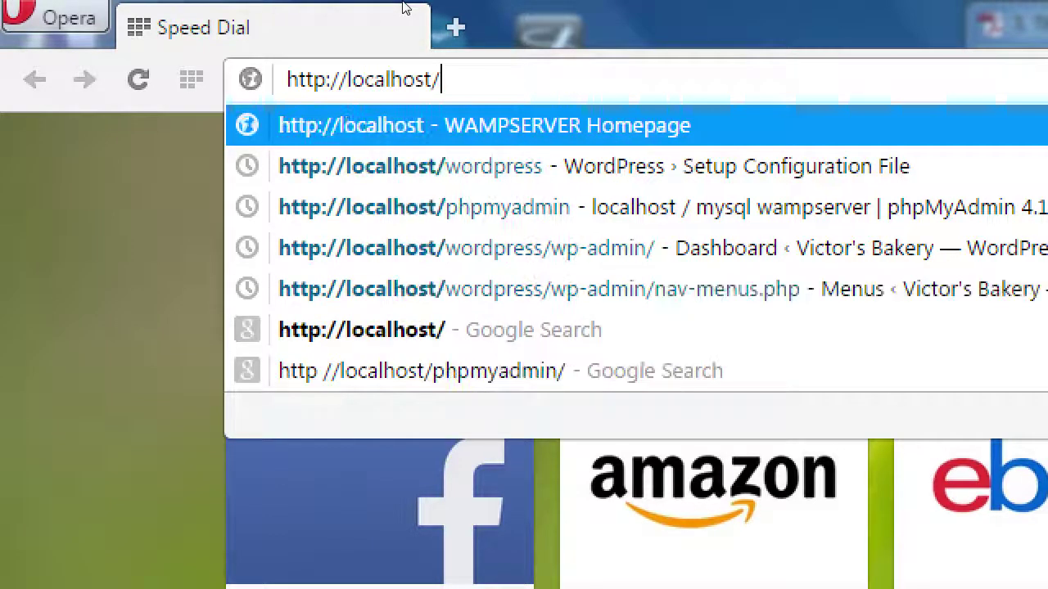
type("wordpress/")
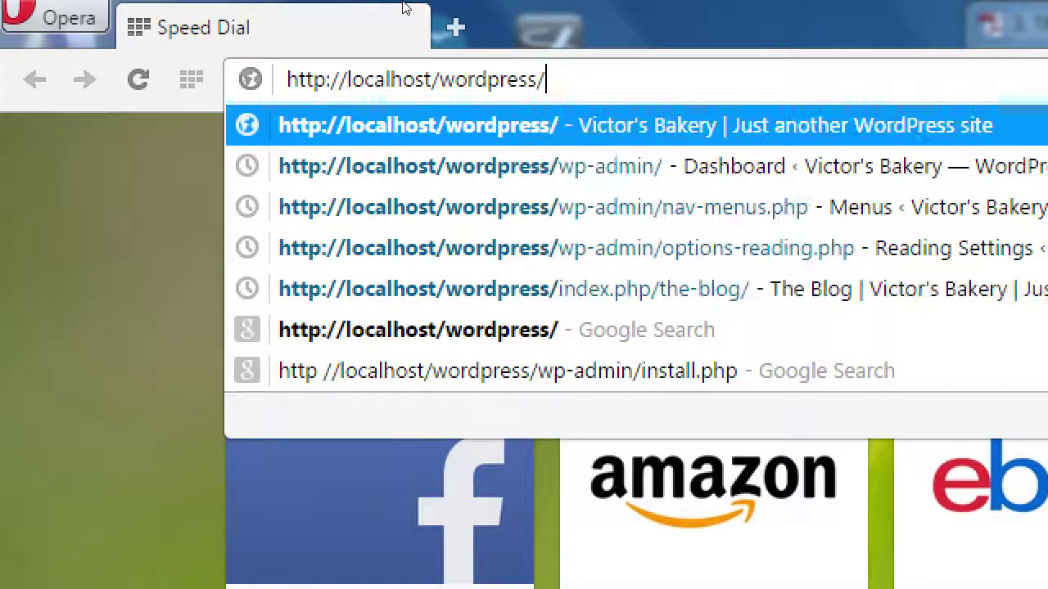
type("wp-admin")
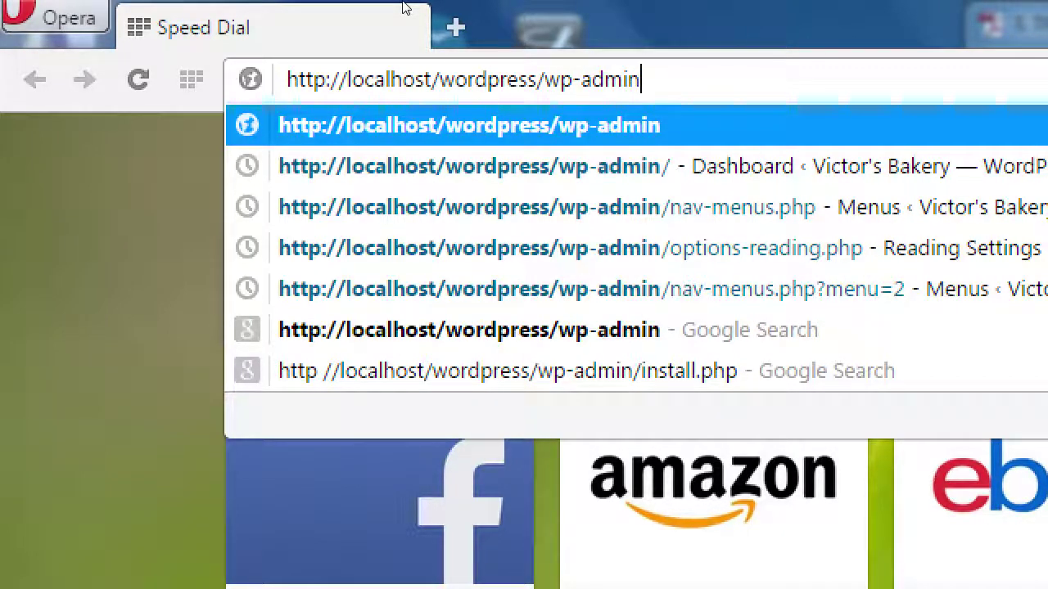
key("Return")
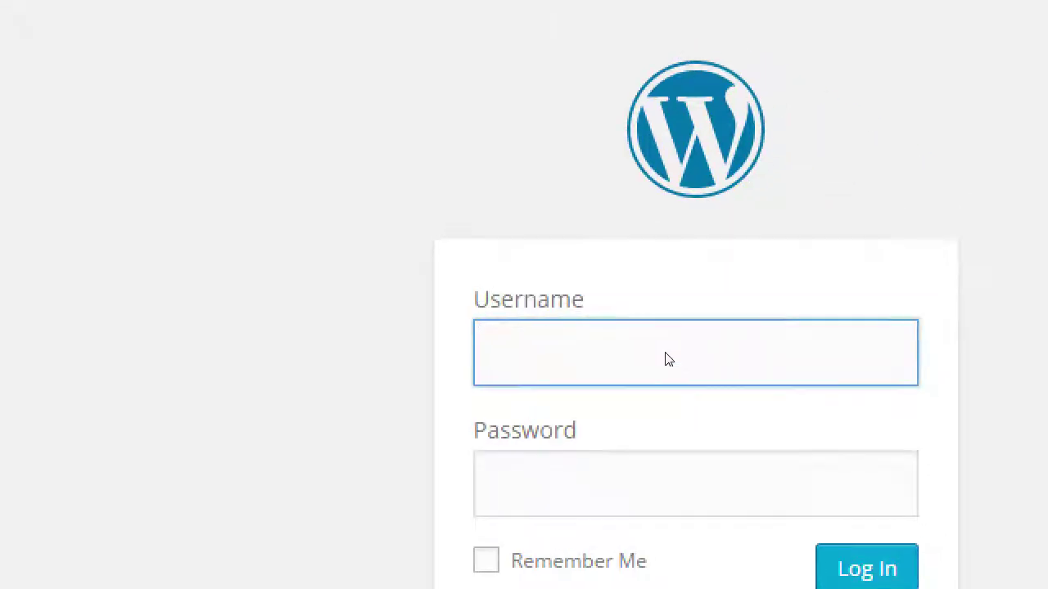
Step: Sign in with the admin username and the account password
type("admin")
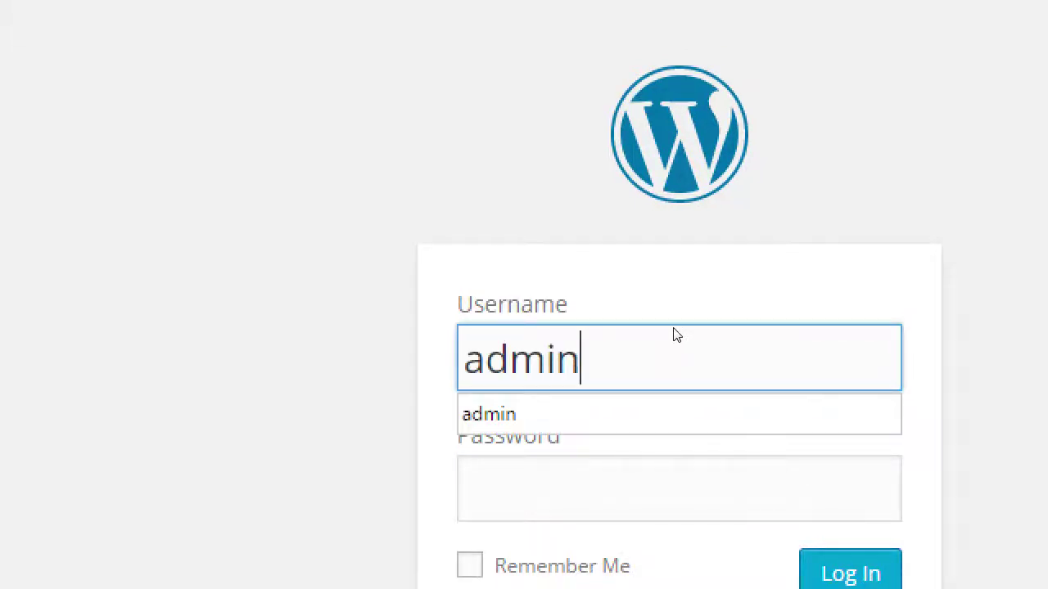
key("Tab")
type("••••••••")
key("Return")
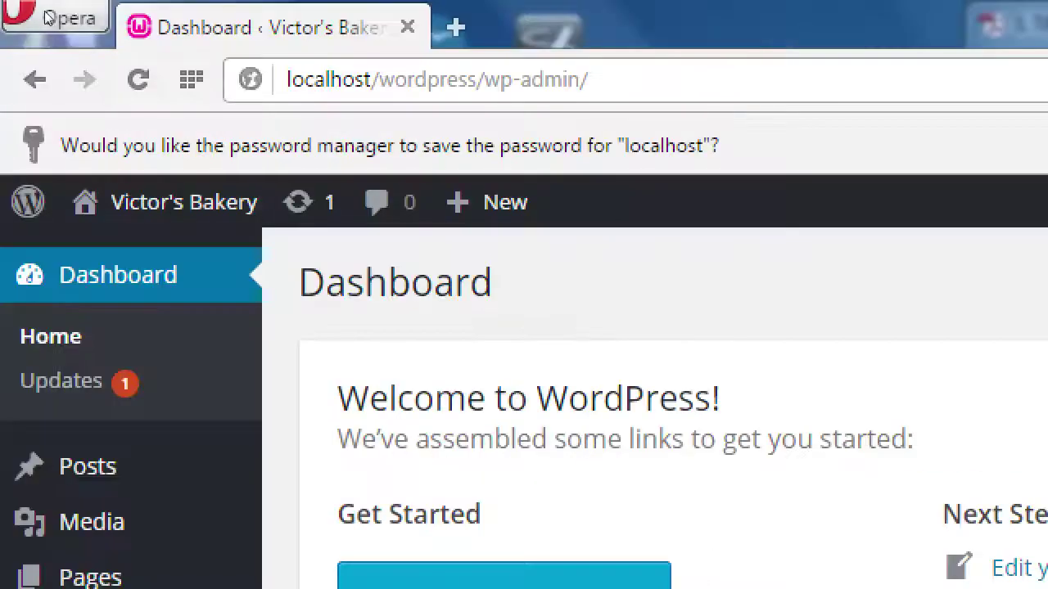
Step: Go to Media > Add New in the admin sidebar
key("ctrl+l")
key("End")
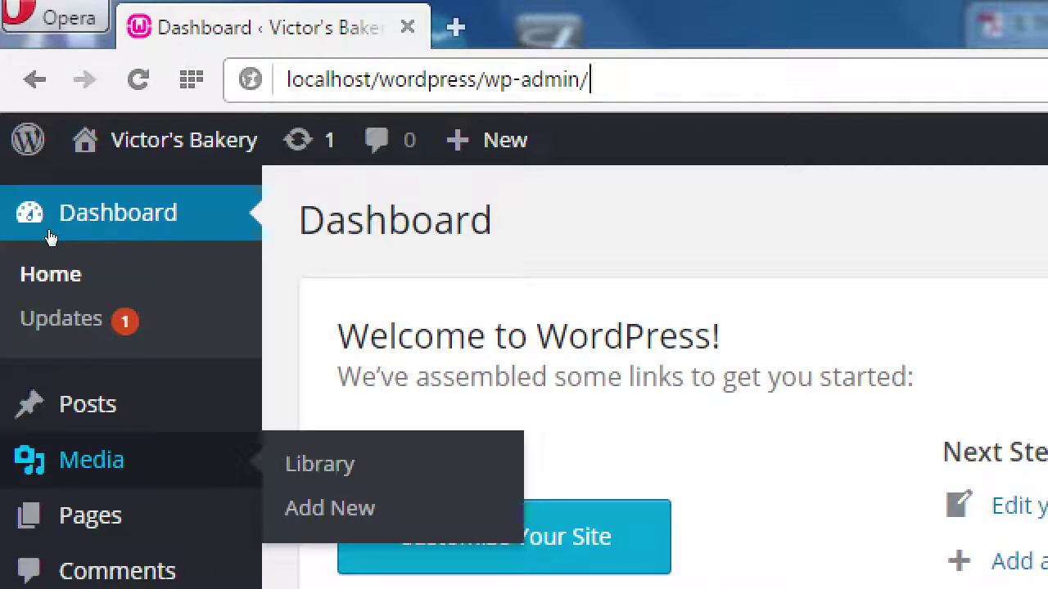
key("Tab")
key("Tab")
key("Return")
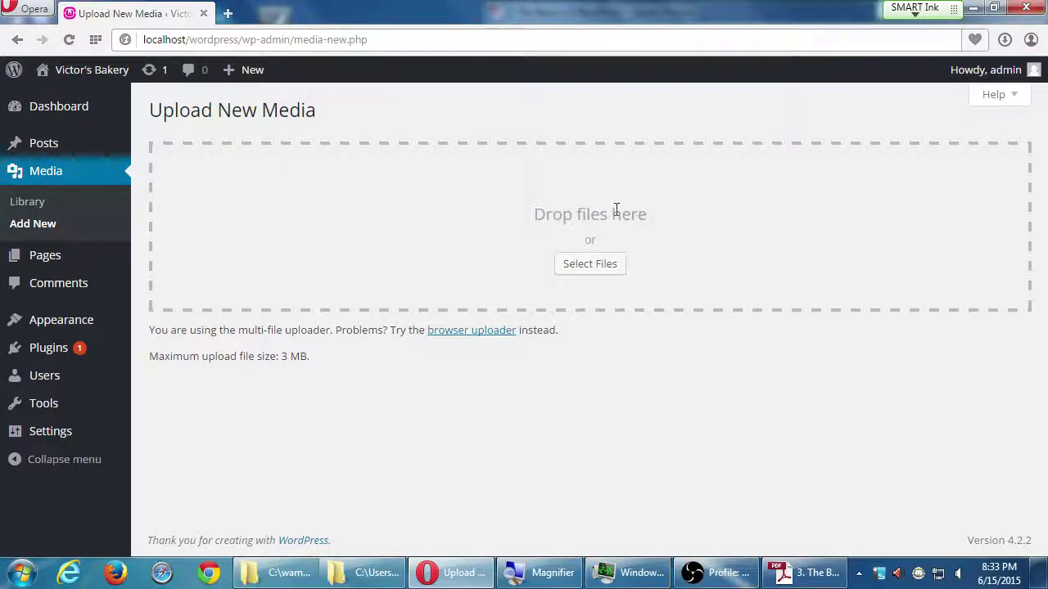
Step: Select the Oatmeal_Raisin, pastries and sugar_cookies images from Downloads and upload them
left_click(604, 272)
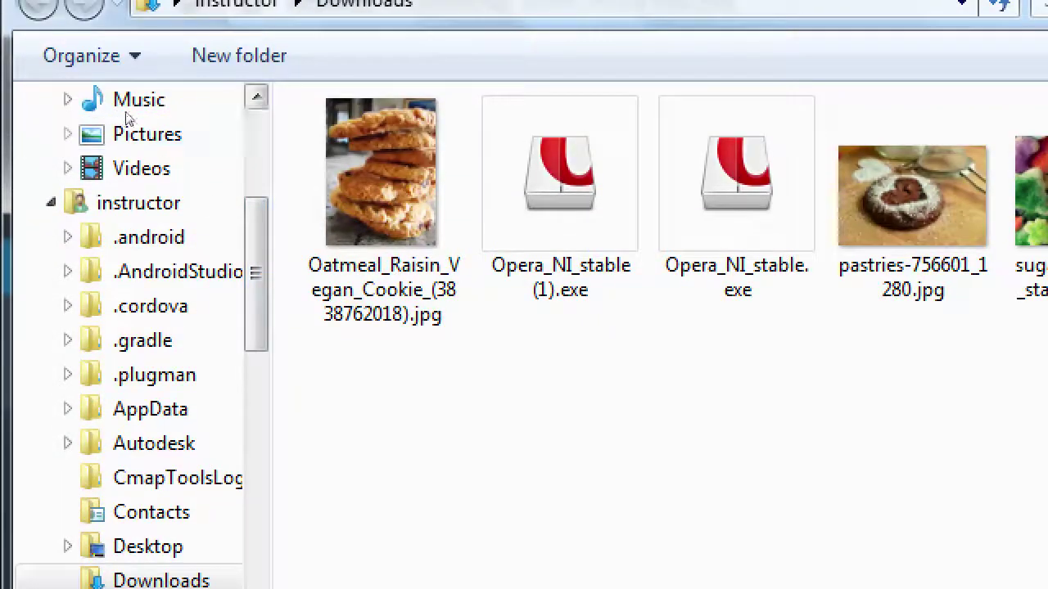
scroll(58, 115, "up", 3)
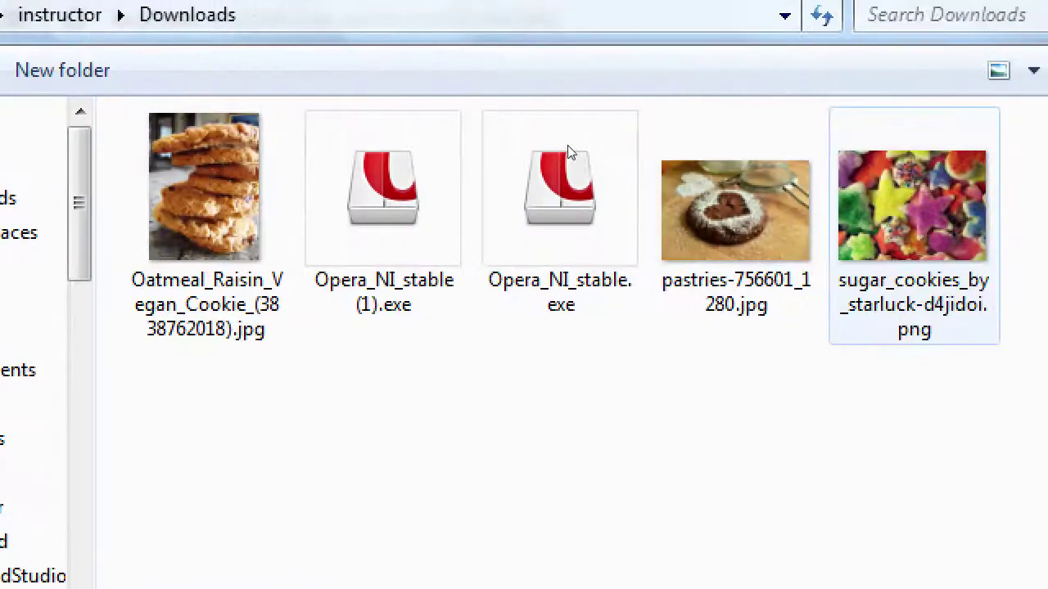
left_click(186, 133)
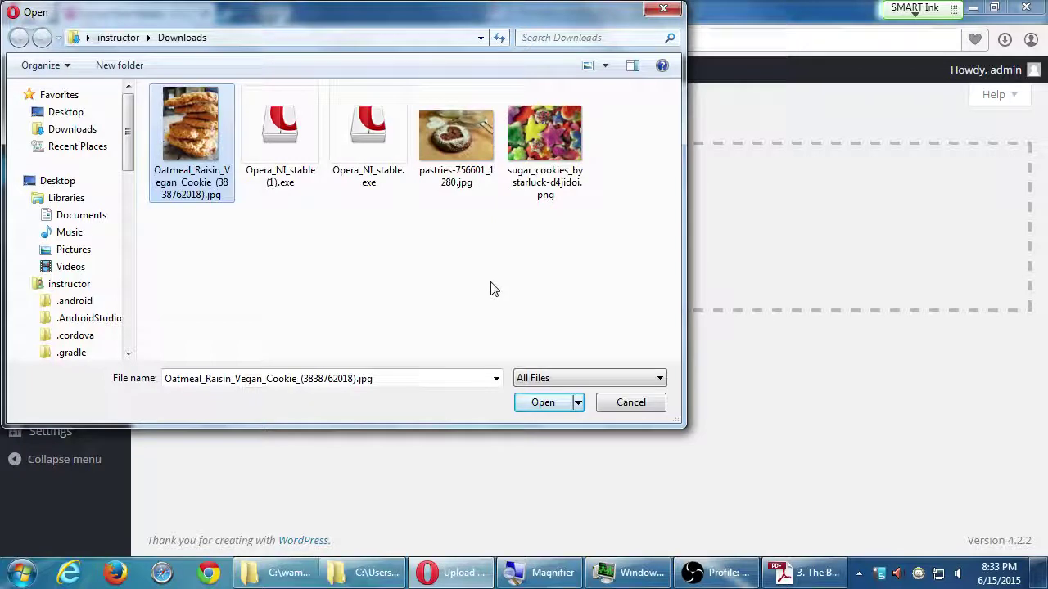
left_click(463, 141, "ctrl")
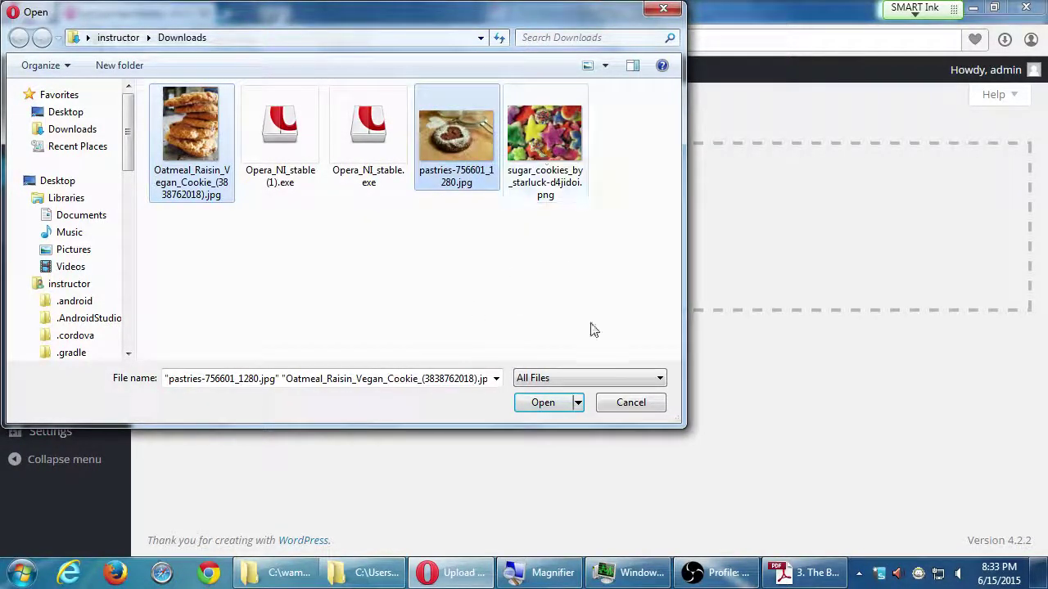
left_click(560, 167, "ctrl")
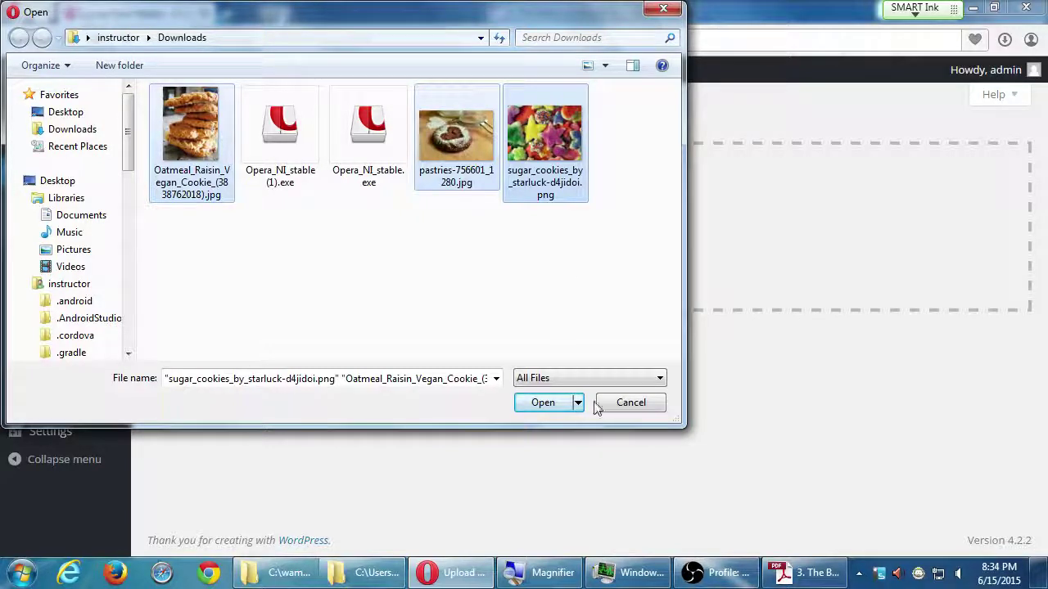
left_click(541, 401)
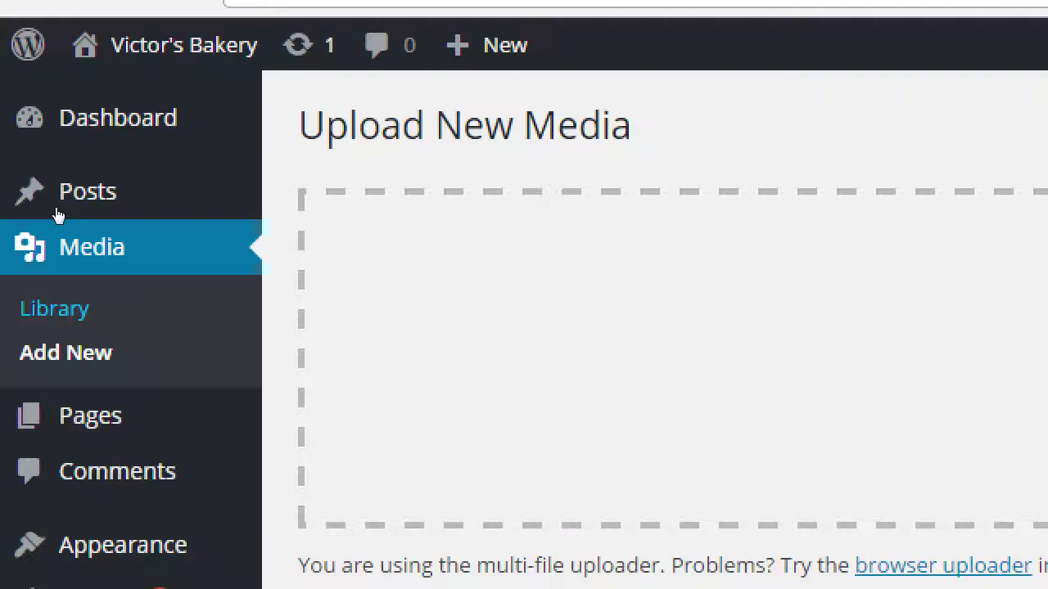
Step: Go to the Media Library and open the sugar cookies image's Attachment Details
left_click(41, 220)
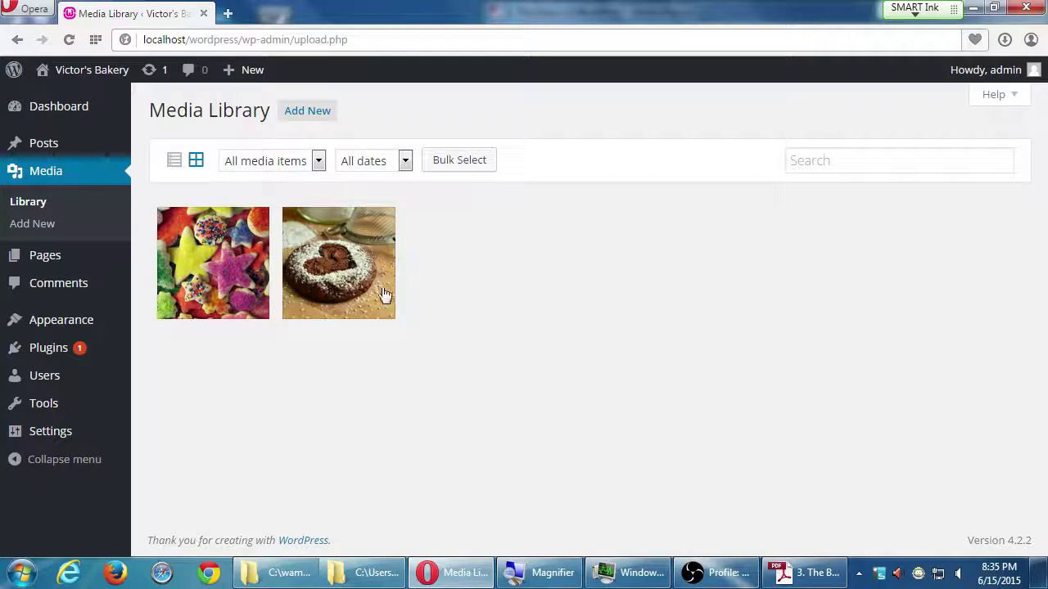
left_click(235, 241)
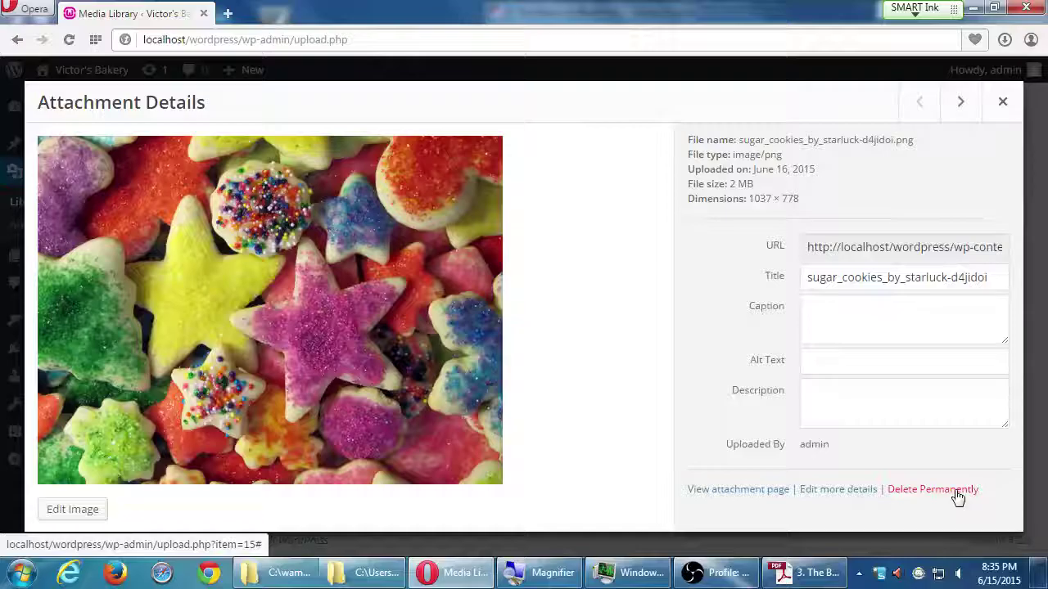
Step: View the sugar cookies and pastries image details in turn, then close back to the grid
key("Escape")
left_click(314, 260)
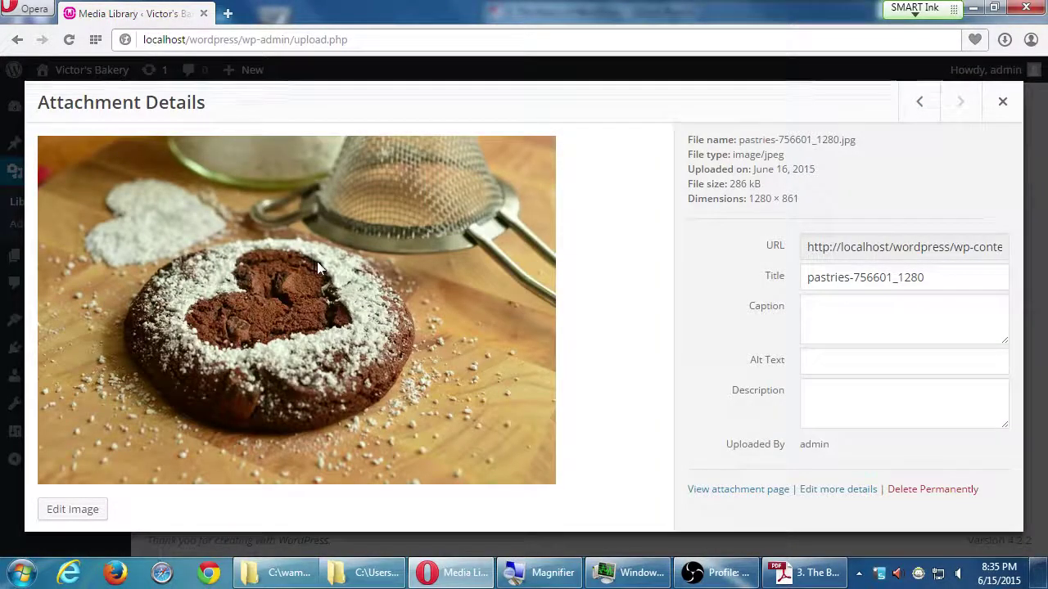
key("Escape")
left_click(218, 250)
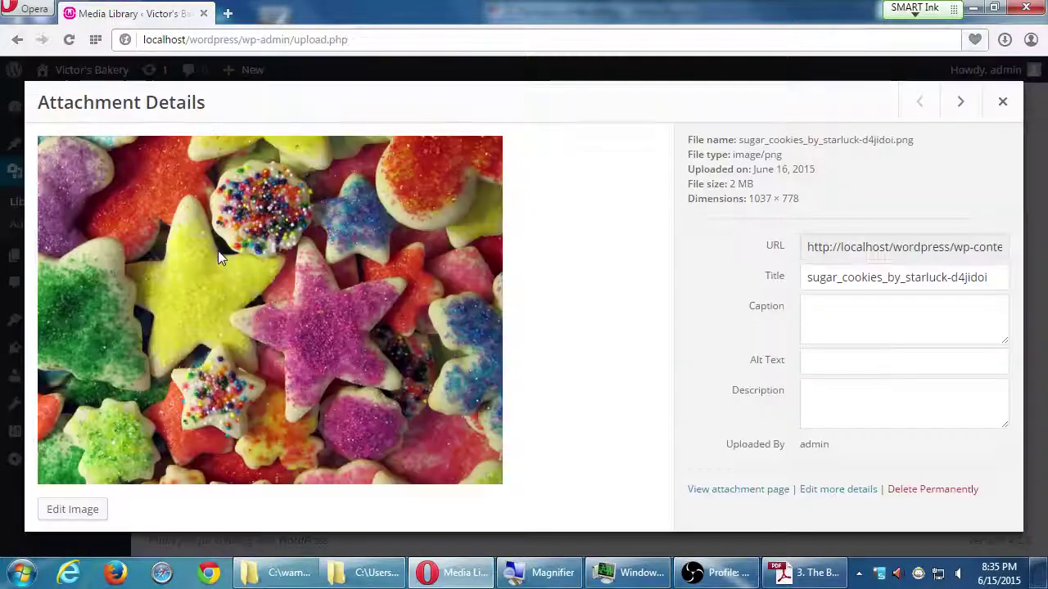
left_click(956, 102)
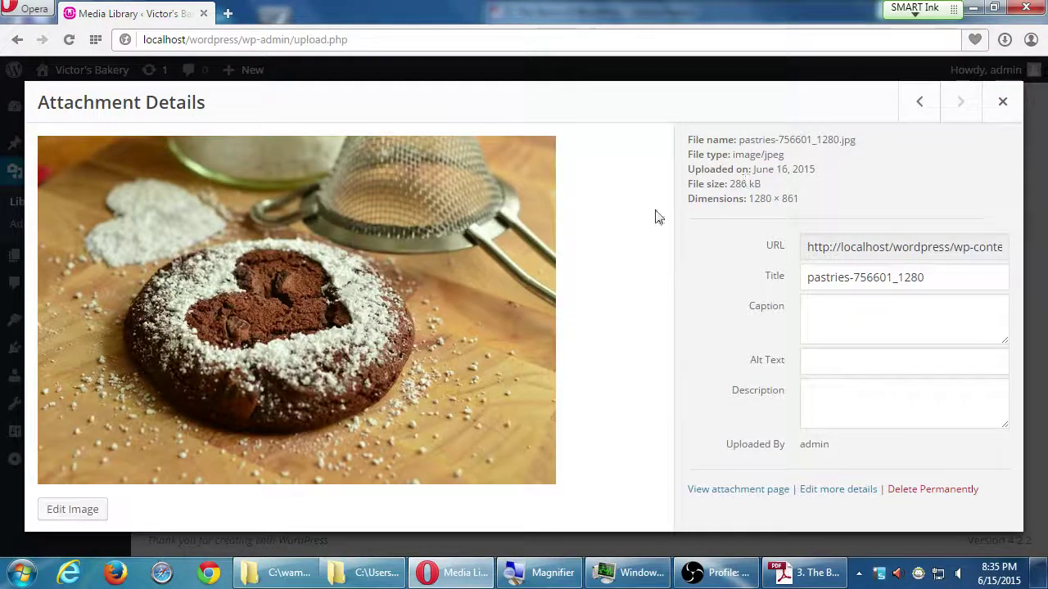
key("Escape")
left_click(587, 322)
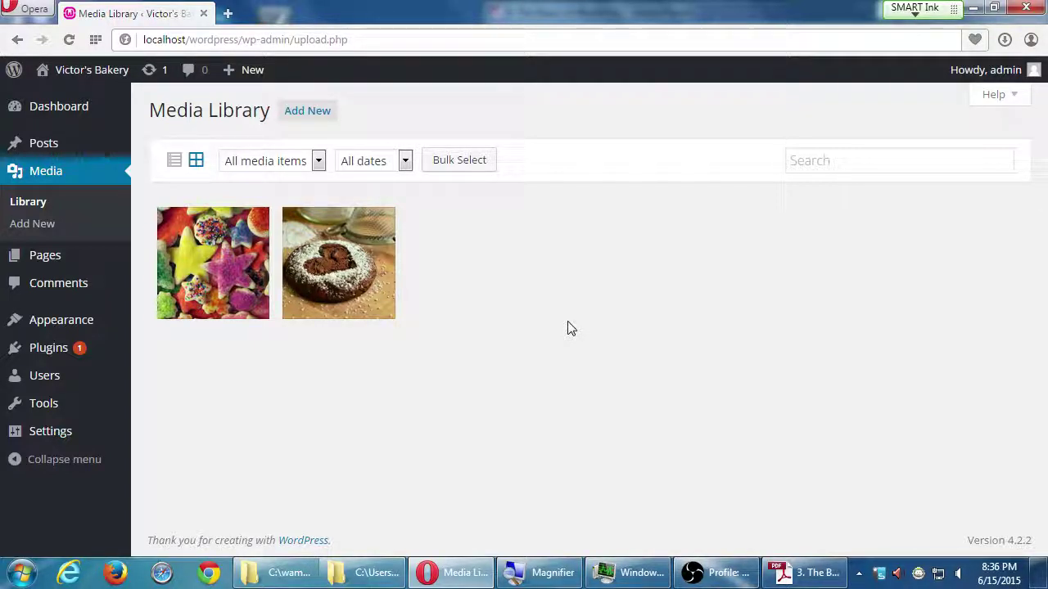
left_click(805, 575)
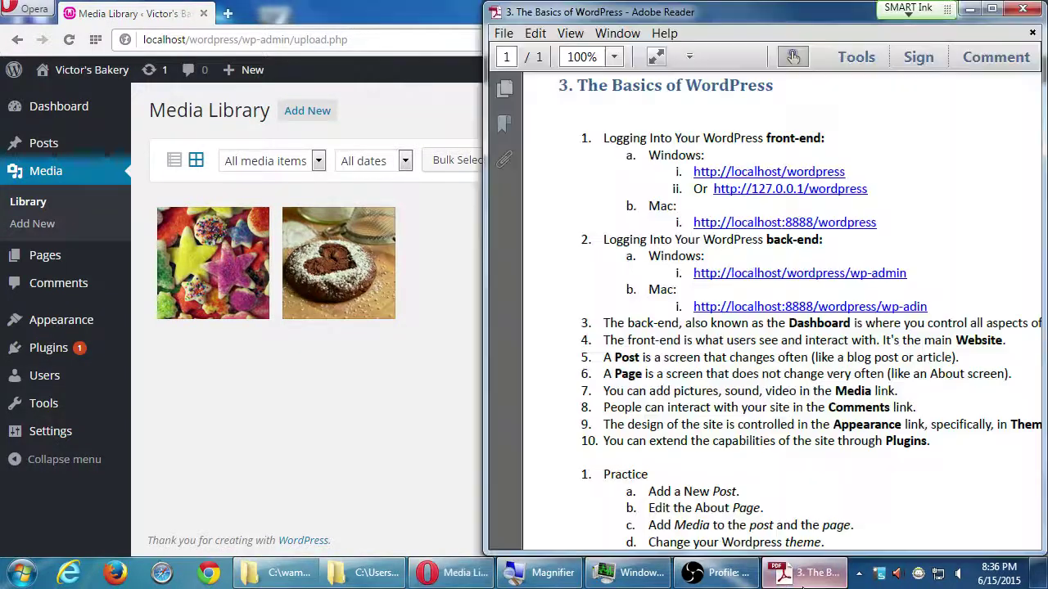
scroll(790, 524, "down", 1)
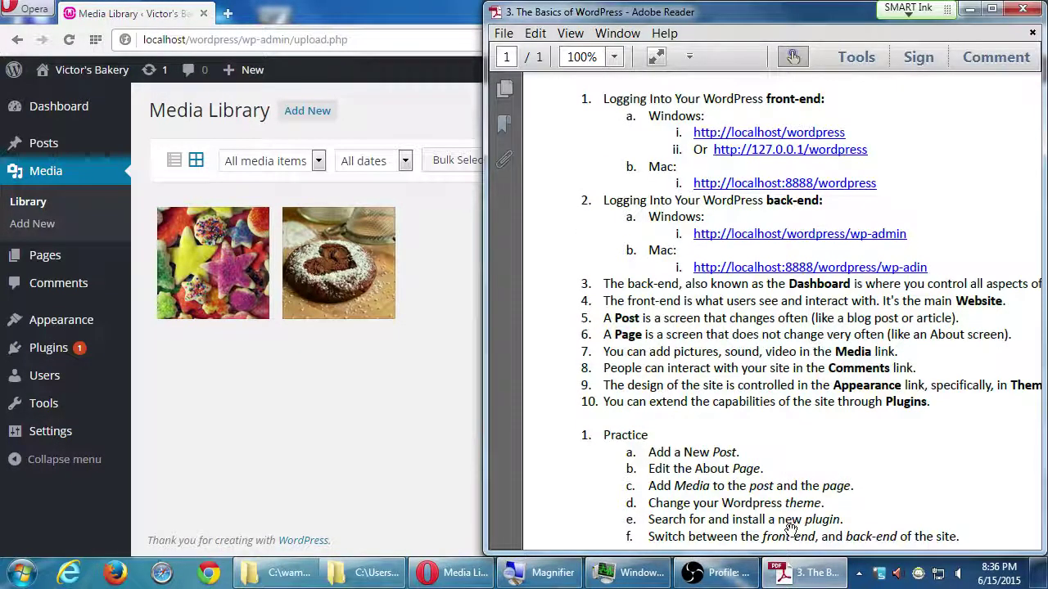
left_click(369, 421)
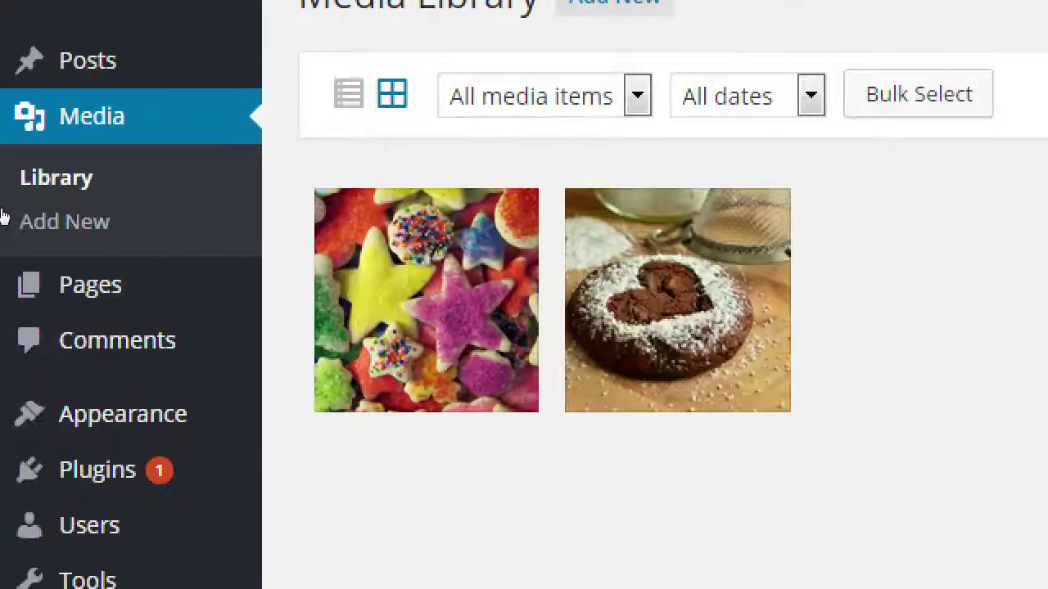
Step: Go to Pages > All Pages and edit the Home Page
mouse_move(4, 256)
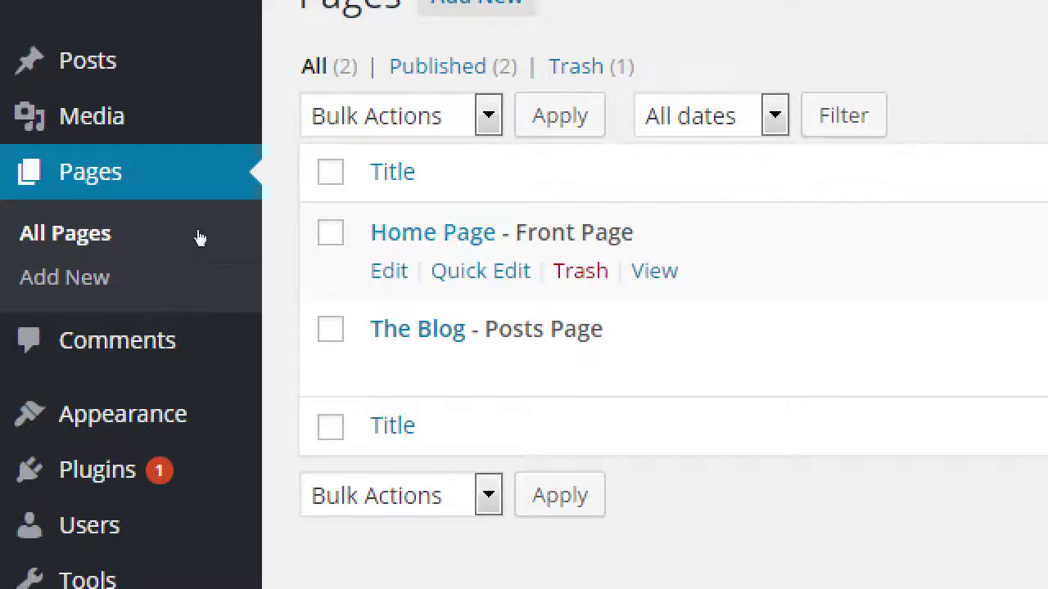
scroll(260, 145, "up", 1)
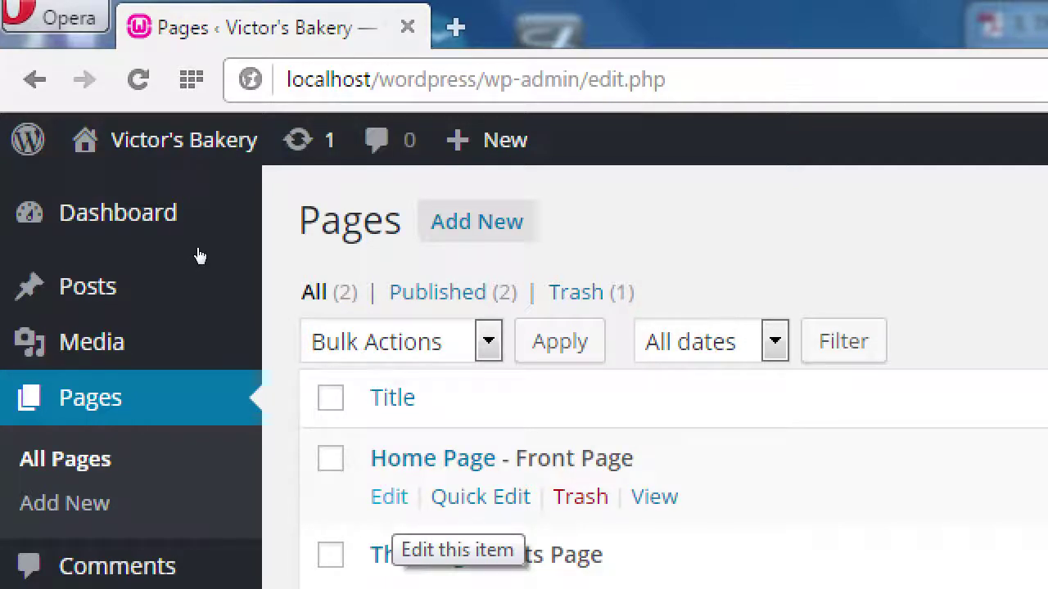
key("Return")
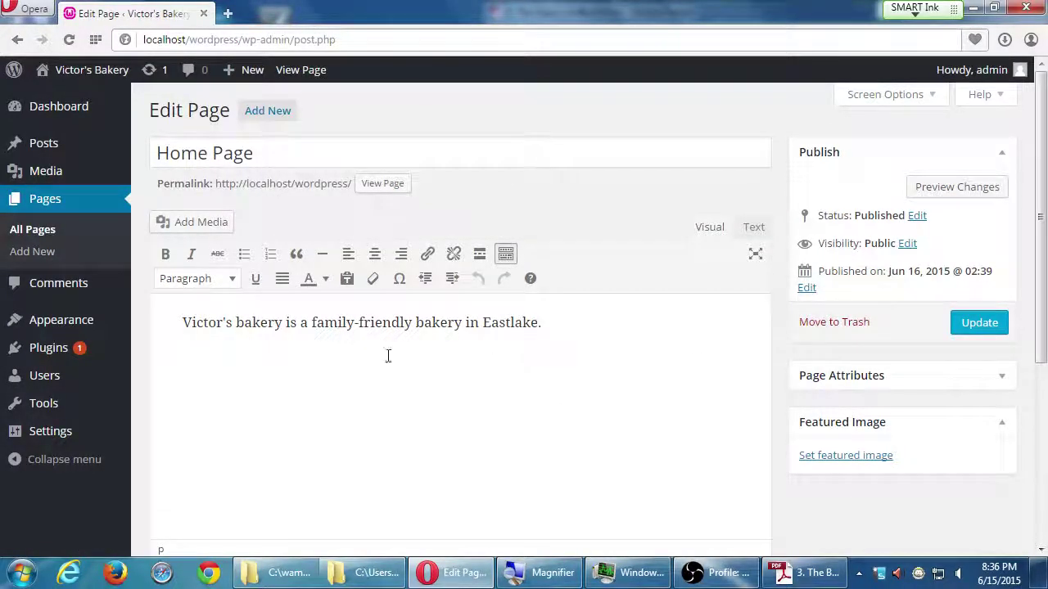
Step: Place the cursor after 'Eastlake.' and pick the sugar cookies image in Add Media's library
left_click(563, 325)
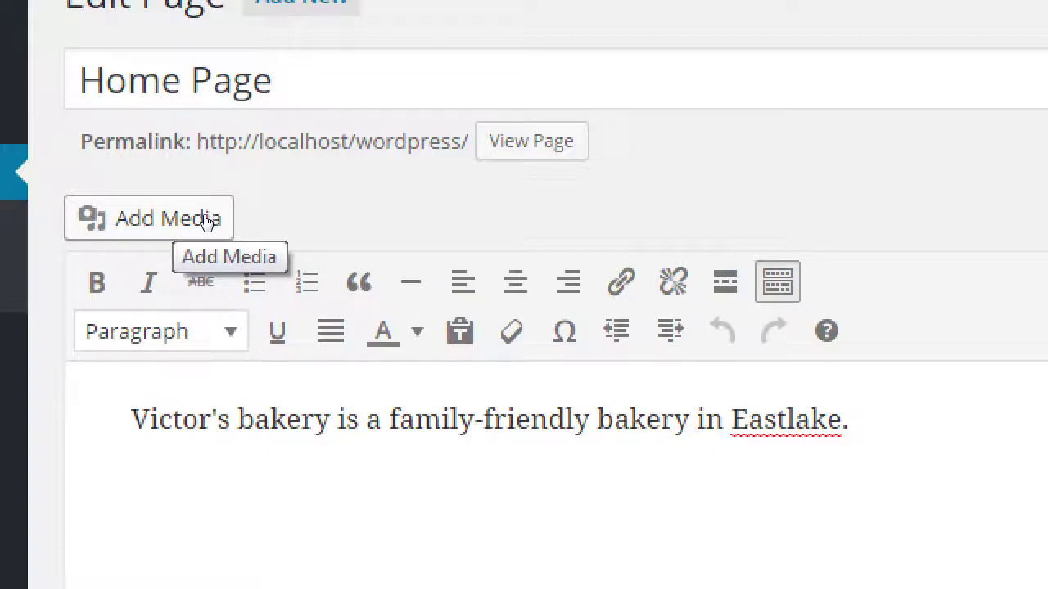
left_click(201, 221)
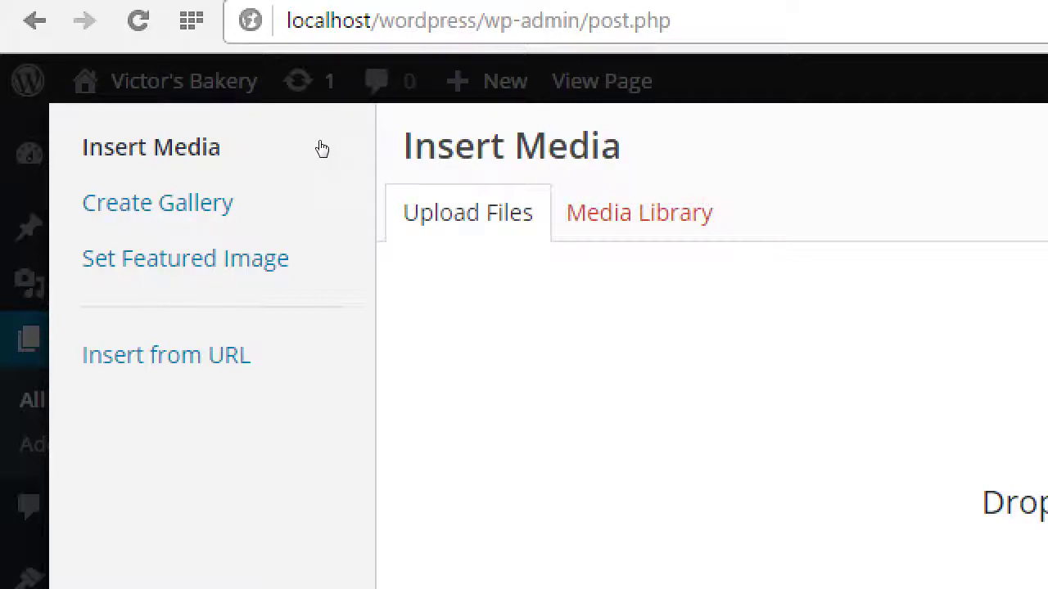
key("Return")
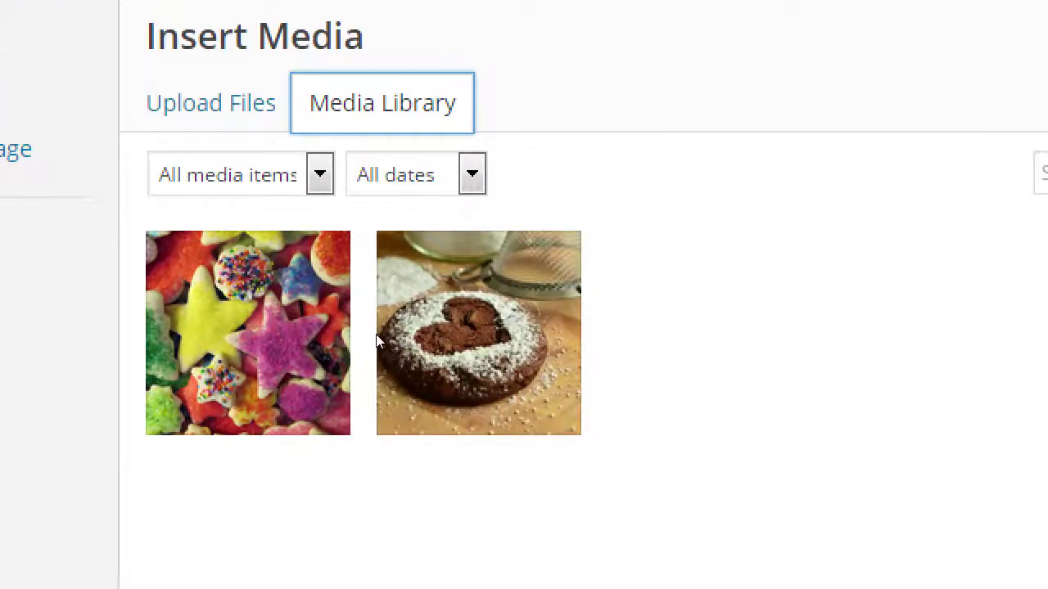
left_click(239, 242)
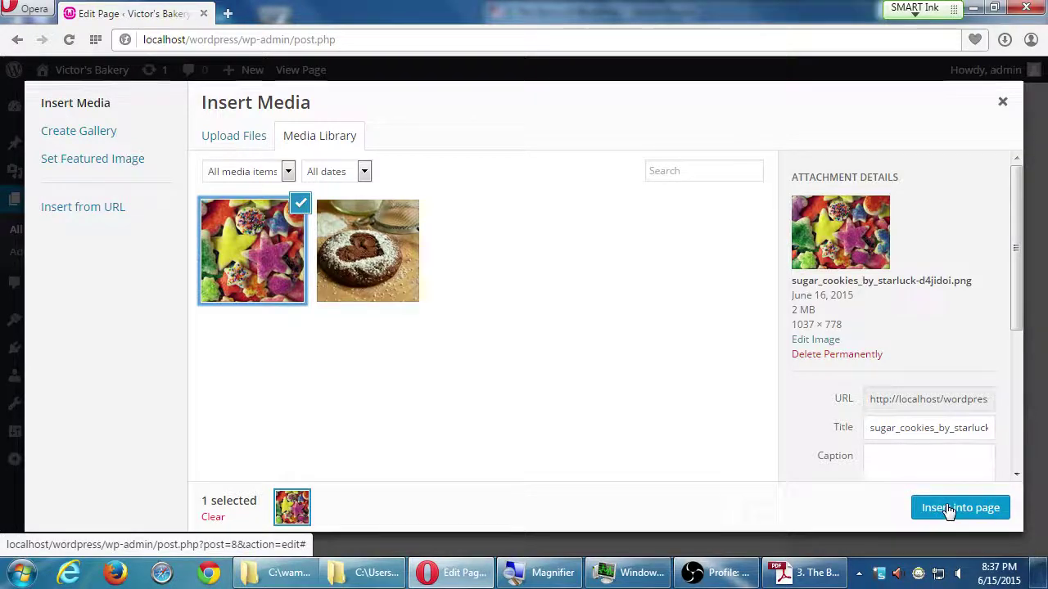
Step: Insert the sugar cookies image into the page, try left, centre, right and none, then align left
left_click(949, 509)
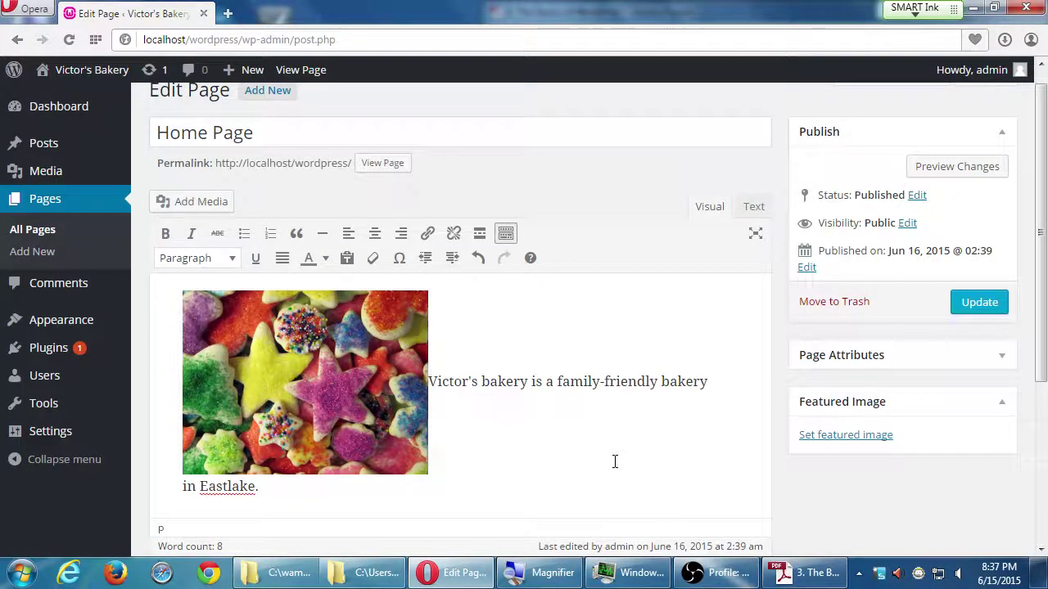
left_click(571, 438)
left_click(344, 378)
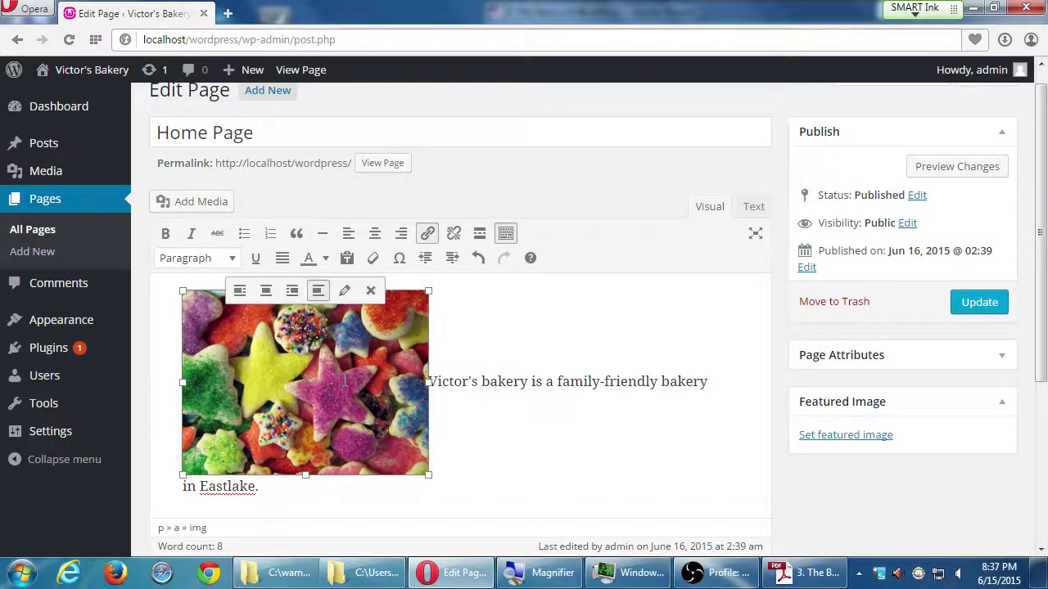
left_click(239, 291)
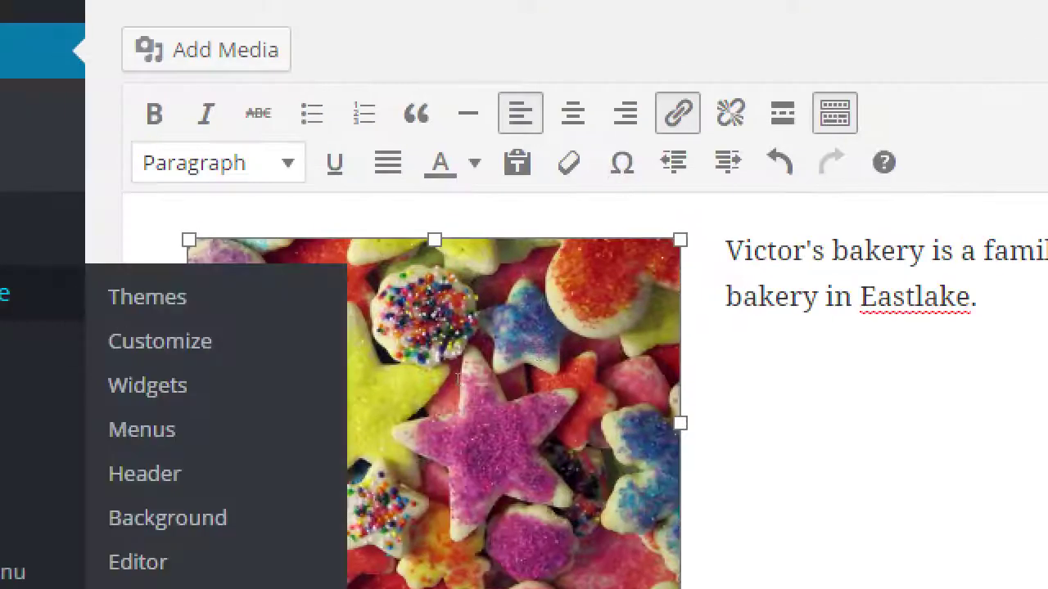
left_click(295, 361)
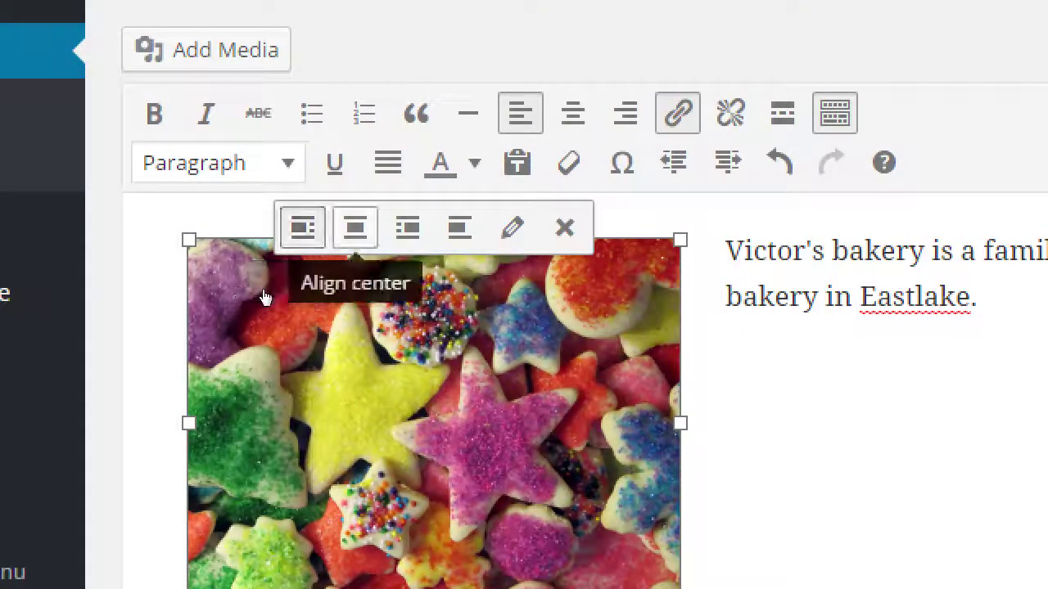
left_click(353, 227)
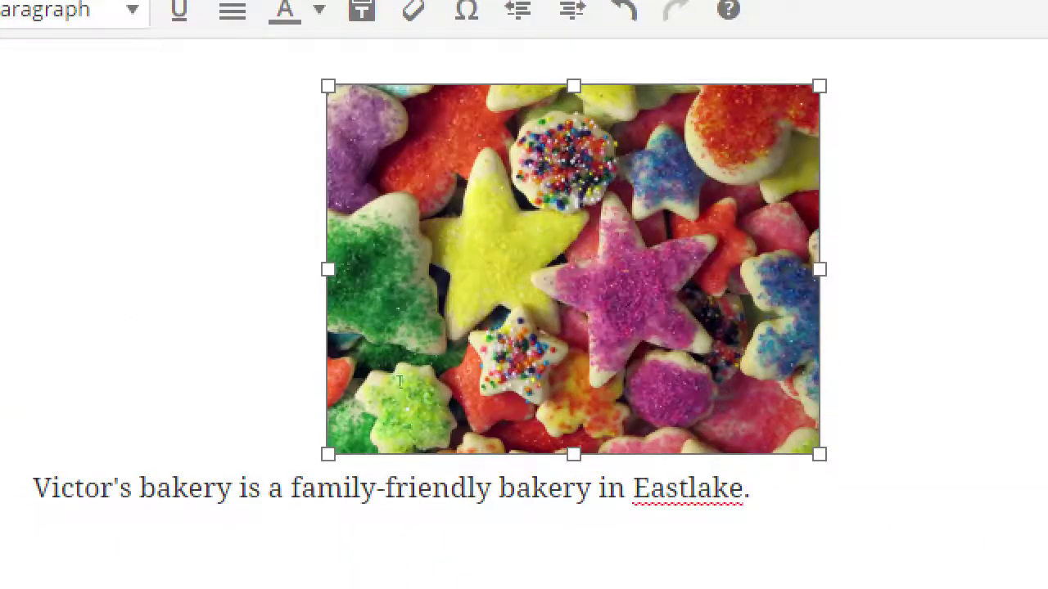
left_click(545, 73)
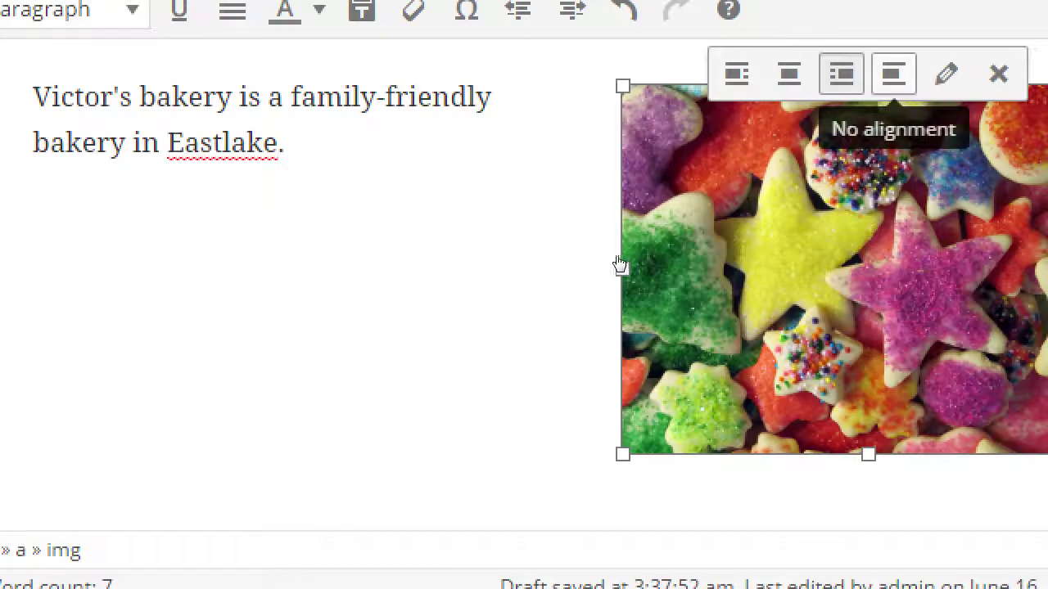
left_click(893, 73)
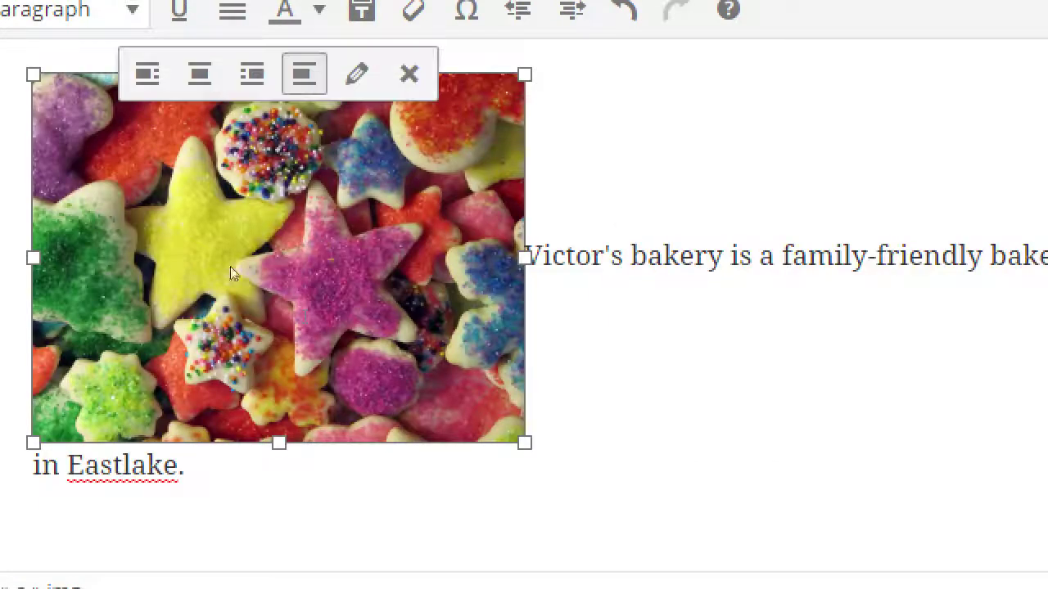
key("alt+shift+l")
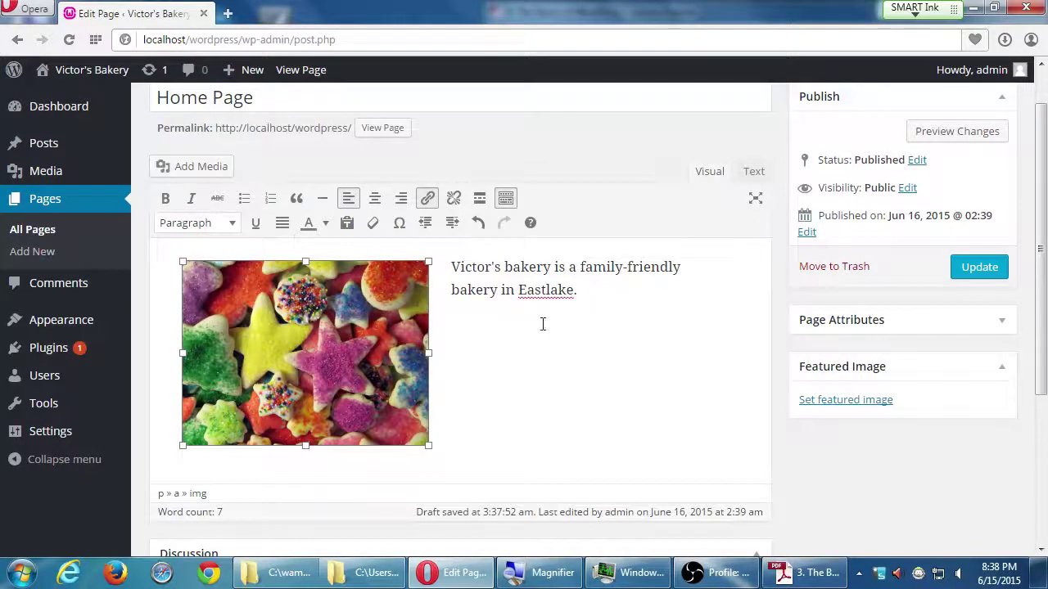
Step: Add filler text starting 'We hope…' after the Eastlake sentence and paste it several more times
left_click(604, 297)
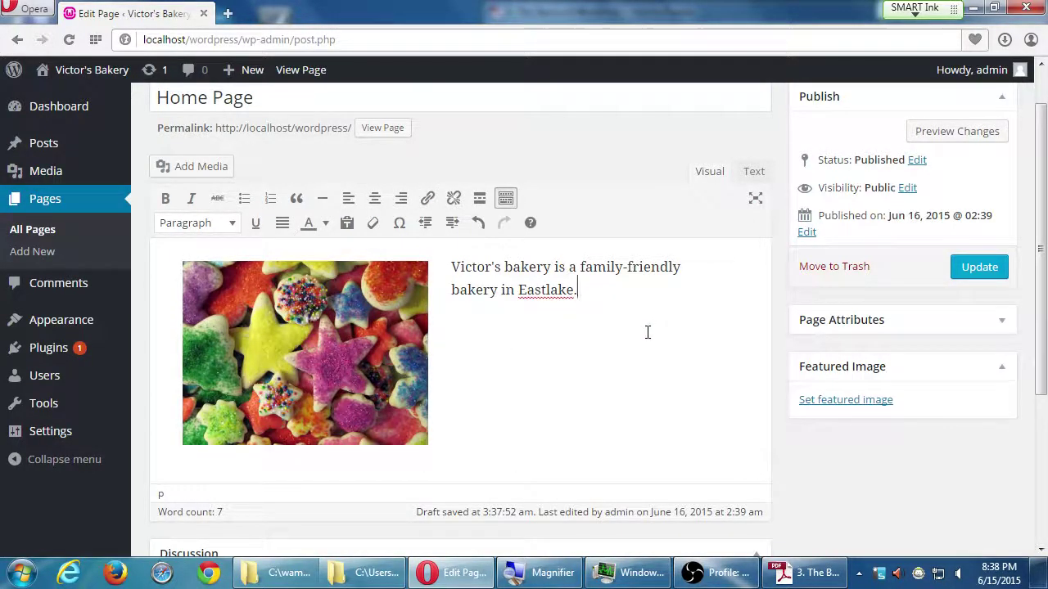
type("We hope klajkd jfkdjf kdj fkdj fkd jfkdf")
key("shift+Home")
key("End")
key("ctrl+v")
key("ctrl+v")
key("ctrl+v")
key("ctrl+v")
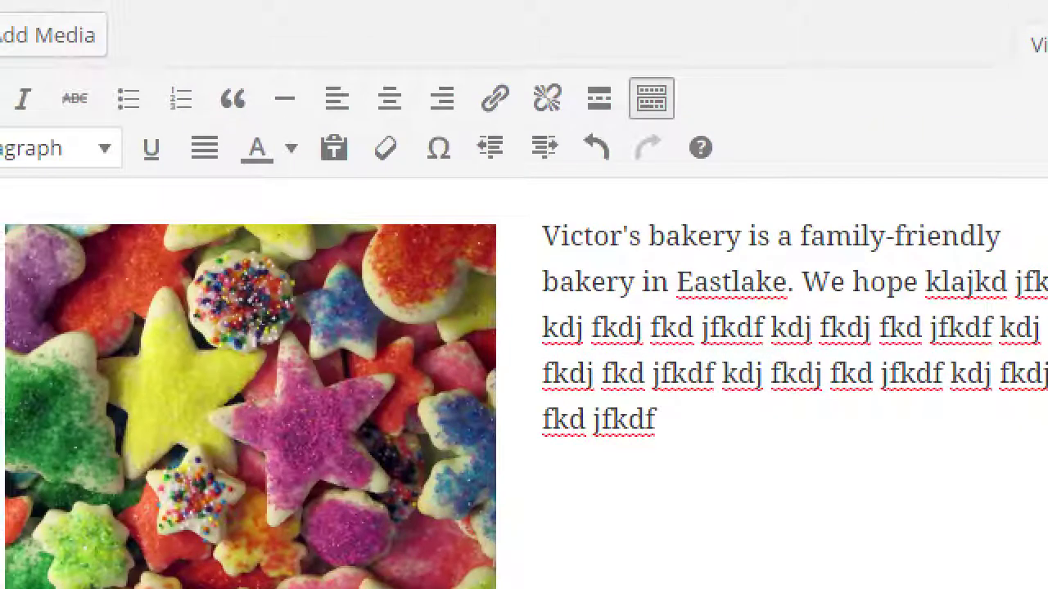
left_click(256, 304)
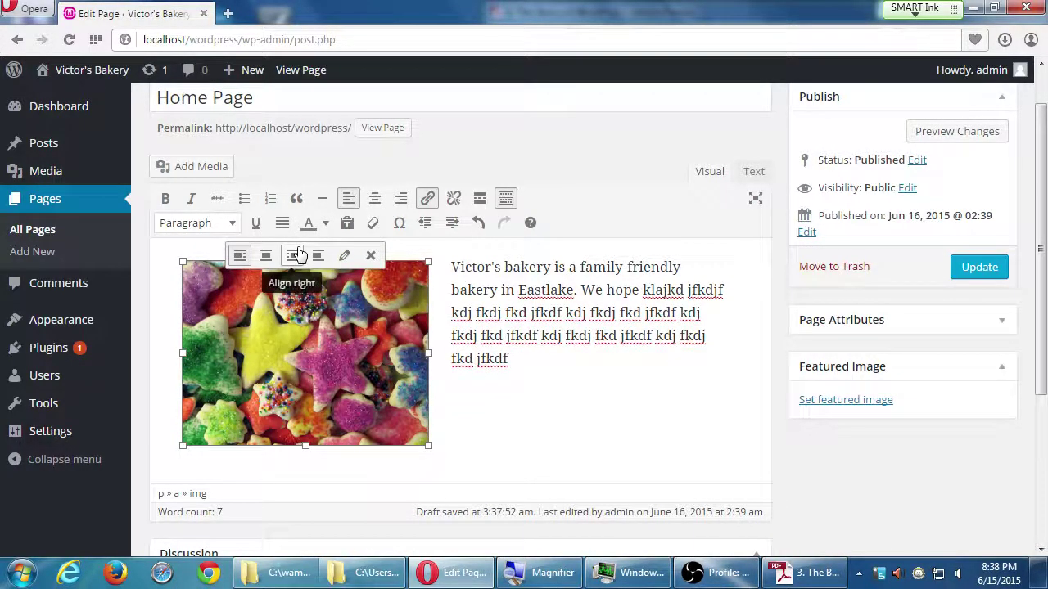
Step: Update the Home Page and visit the live Victor's Bakery site to see the left-aligned cookie image
left_click(495, 372)
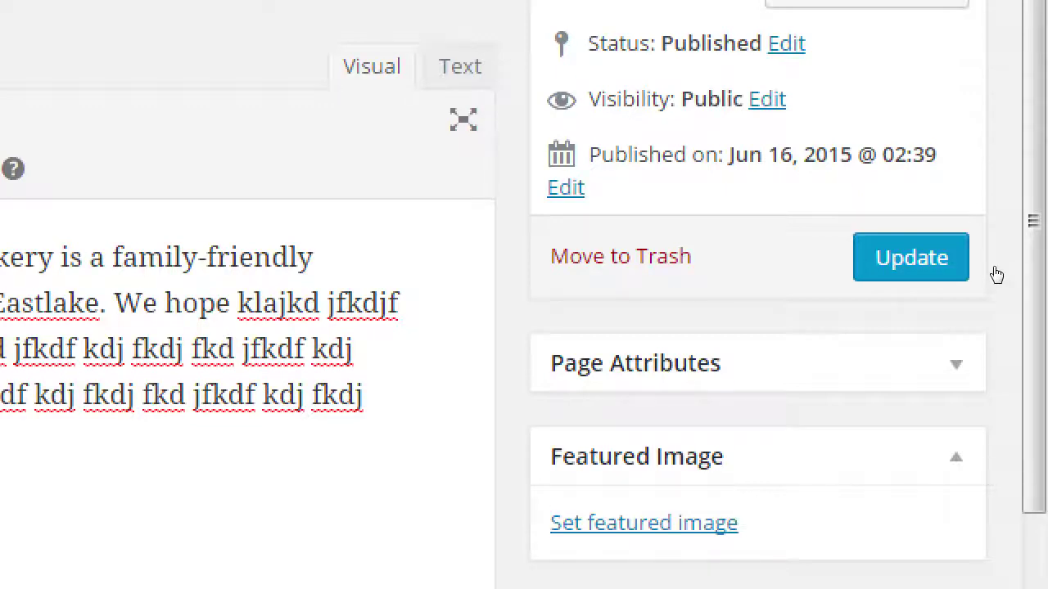
left_click(987, 271)
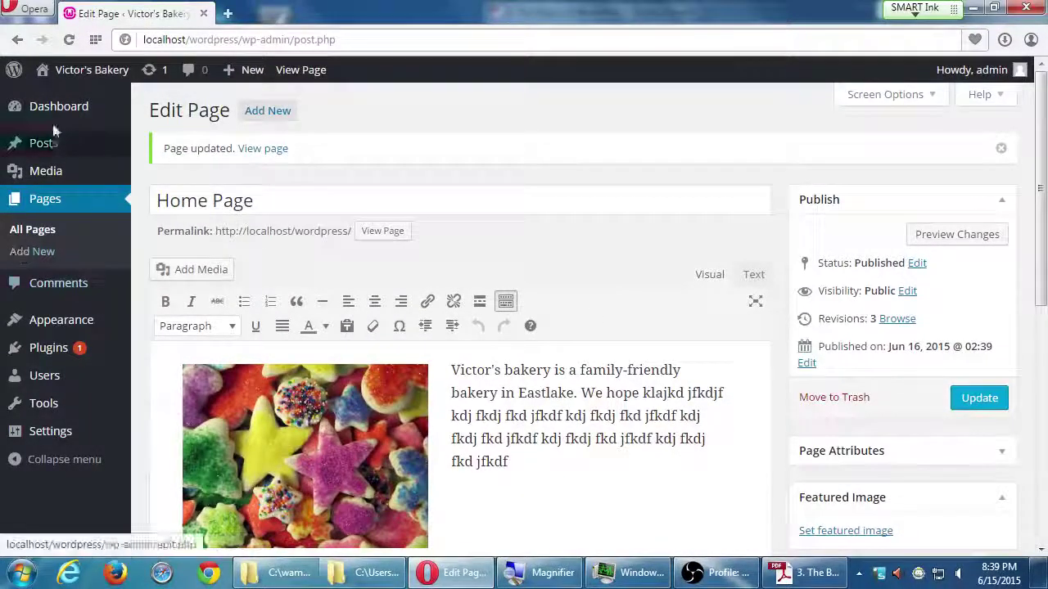
mouse_move(85, 70)
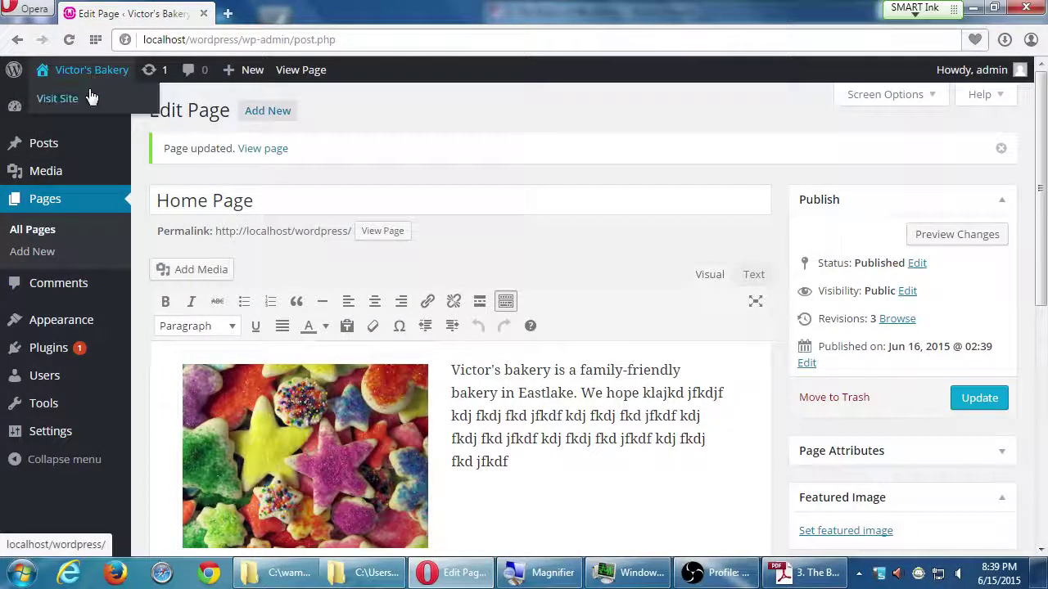
left_click(72, 99)
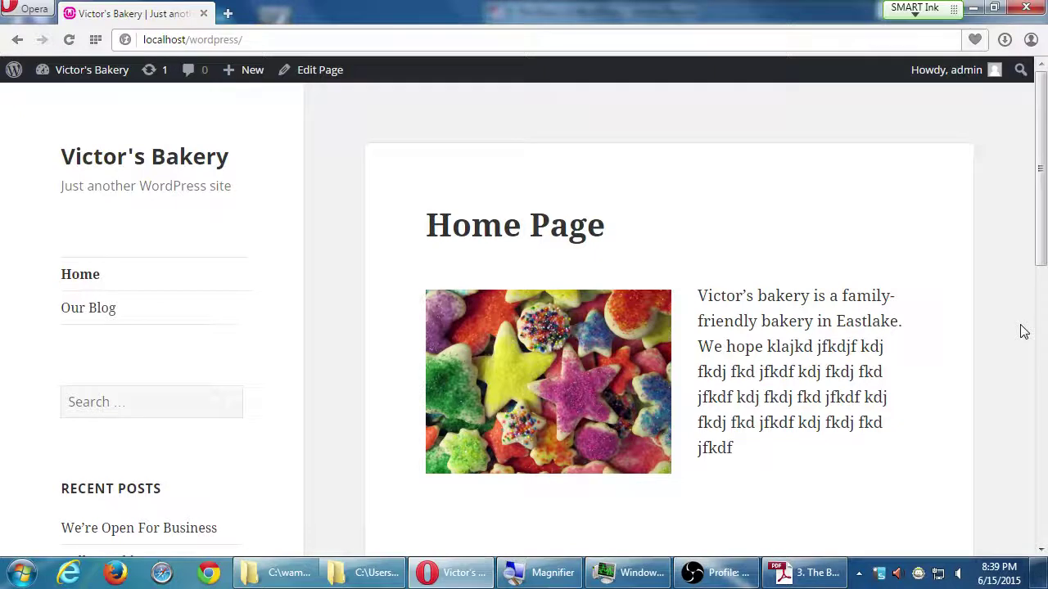
Step: Use the Edit link below the front page content to reopen the Home Page editor
scroll(639, 487, "down", 2)
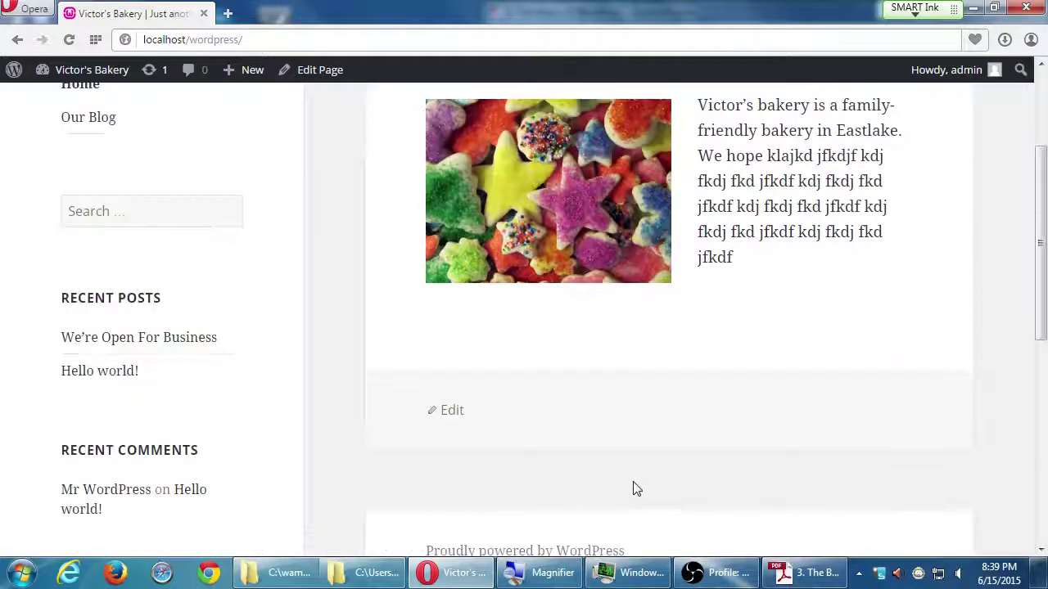
left_click(455, 412)
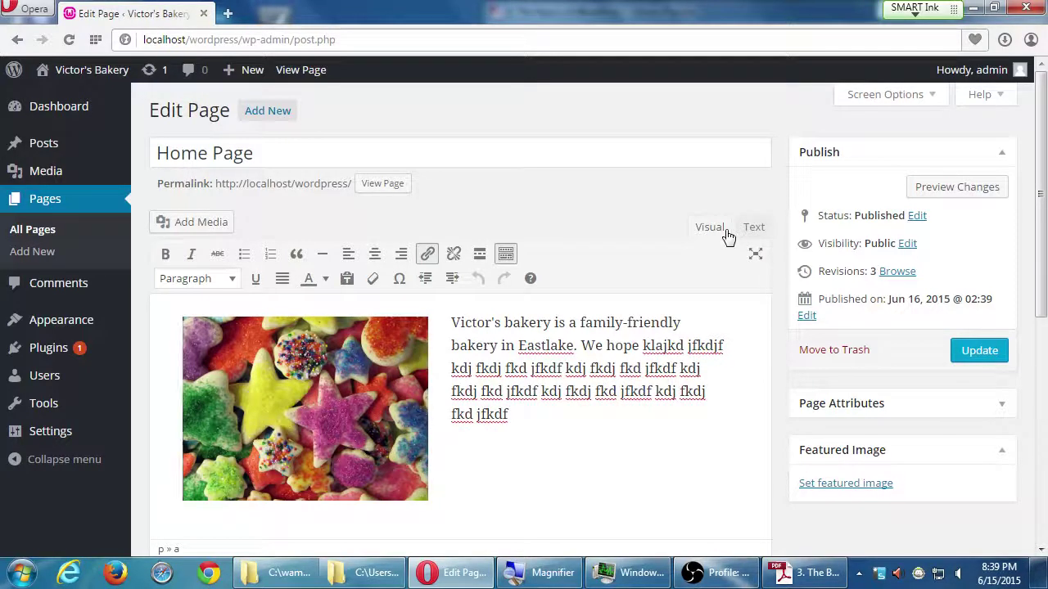
Step: Visit the live front page, zoom the browser in and scroll through the Home Page
mouse_move(111, 76)
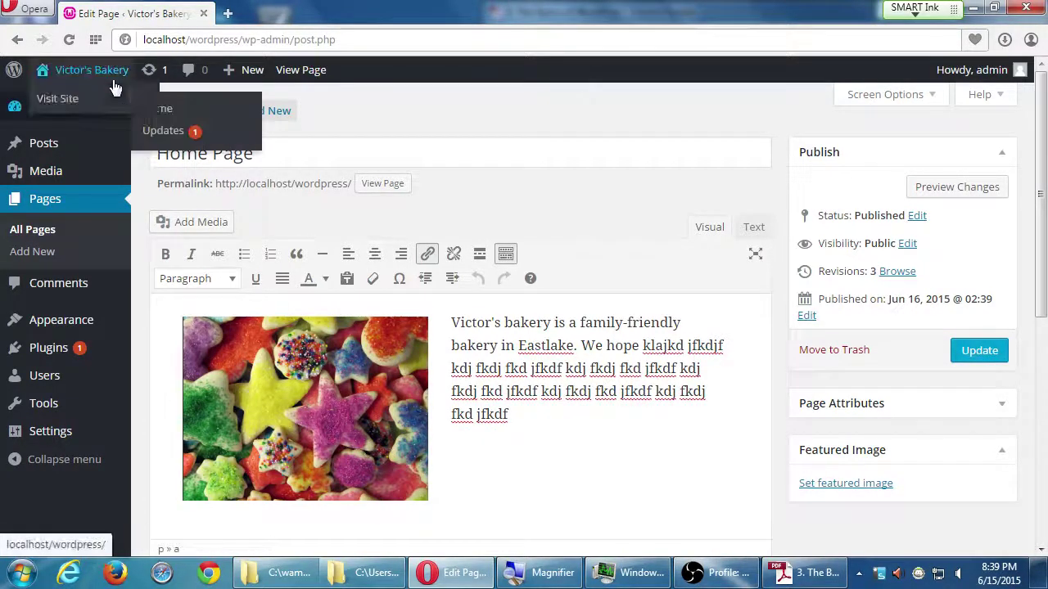
left_click(98, 99)
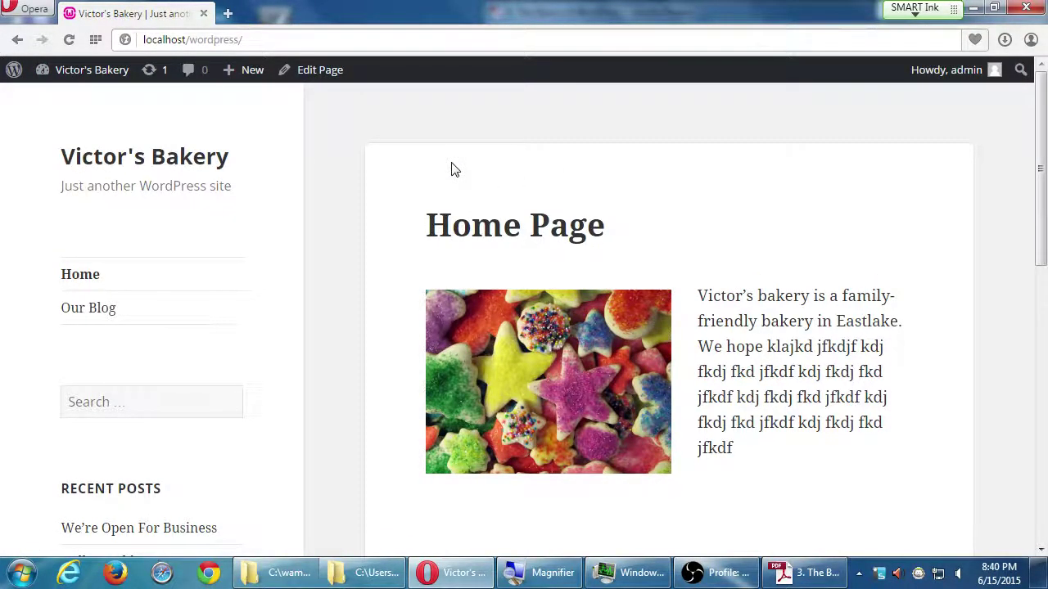
key("super+plus")
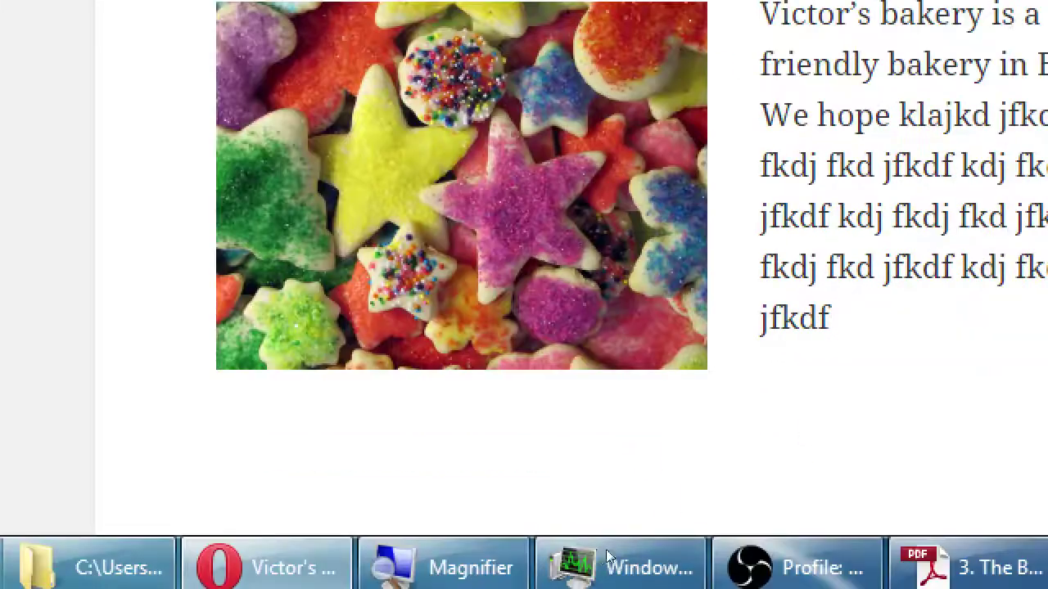
scroll(496, 519, "down", 3)
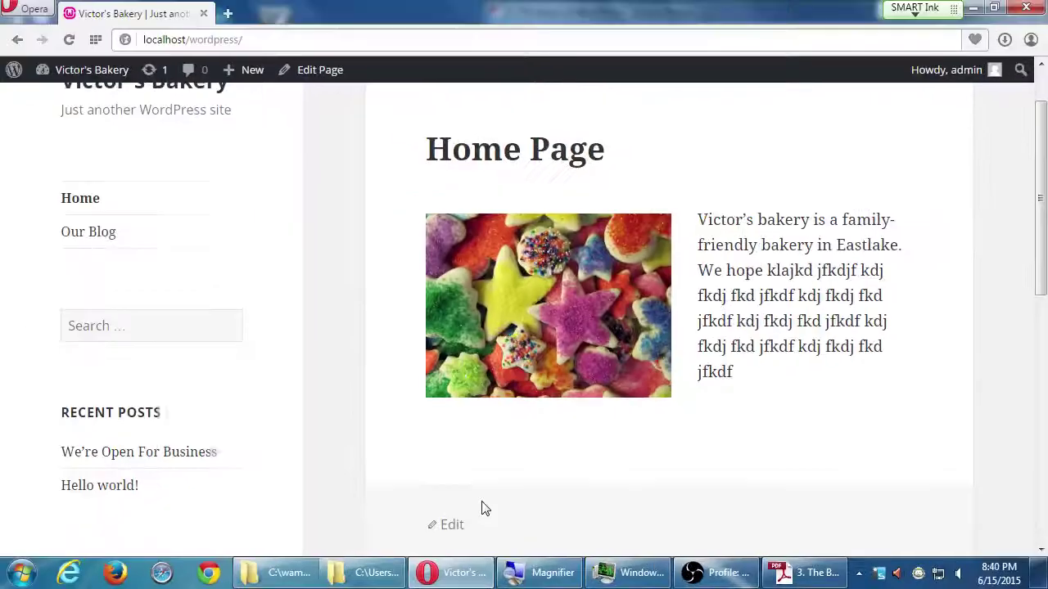
scroll(393, 347, "up", 2)
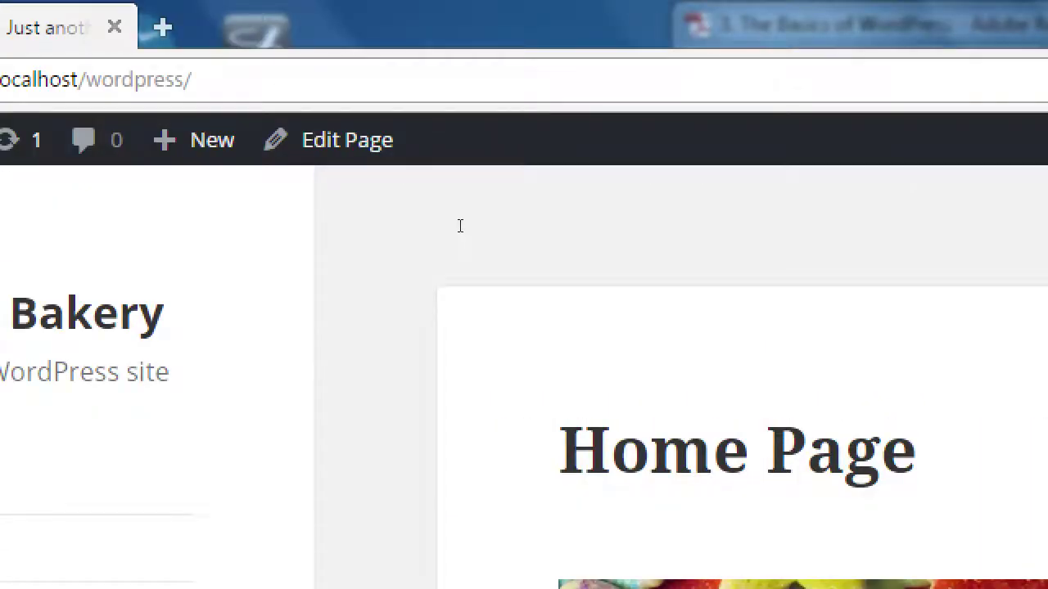
Step: Select part of the Home Page heading with the keyboard
key("shift+Right")
key("shift+Right")
key("Left")
key("shift+Right")
key("shift+Right")
key("shift+Right")
key("shift+Right")
key("shift+Right")
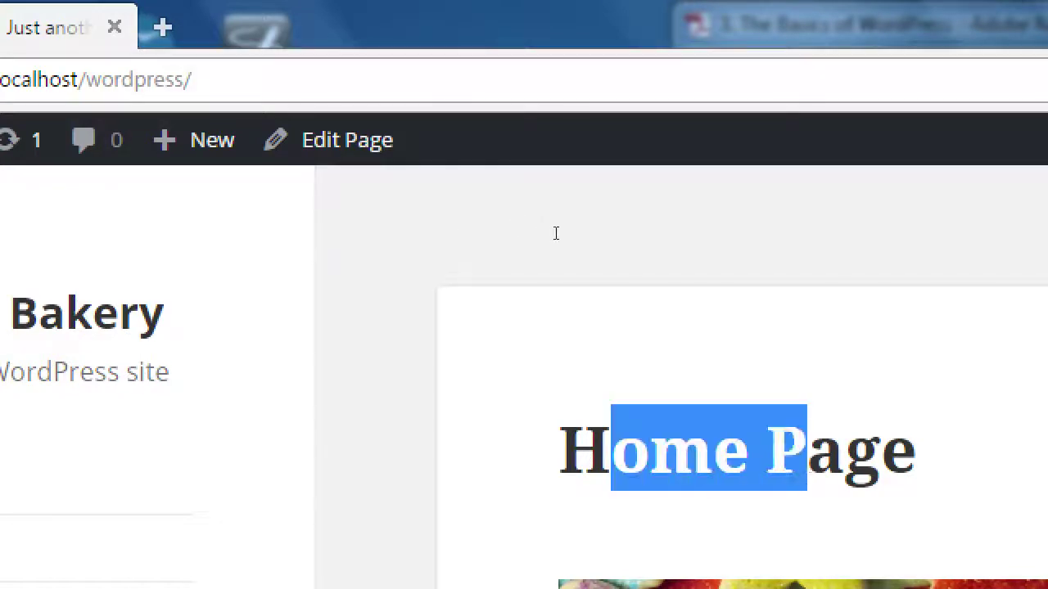
key("shift+Right")
key("Left")
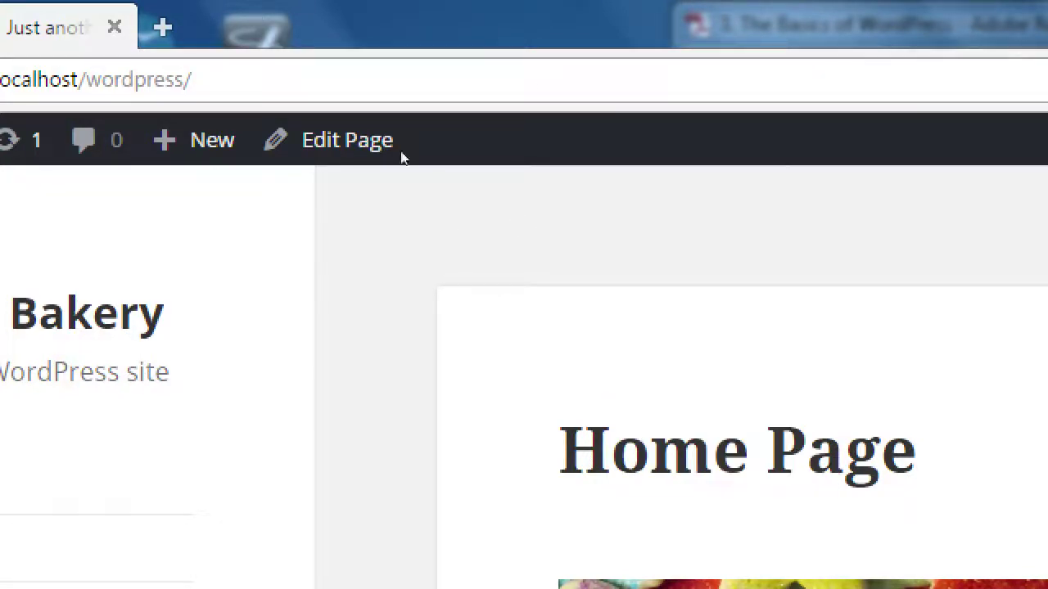
Step: In the page editor, replace the title with 'From Our Kithen to Your Mouth'
left_click(360, 140)
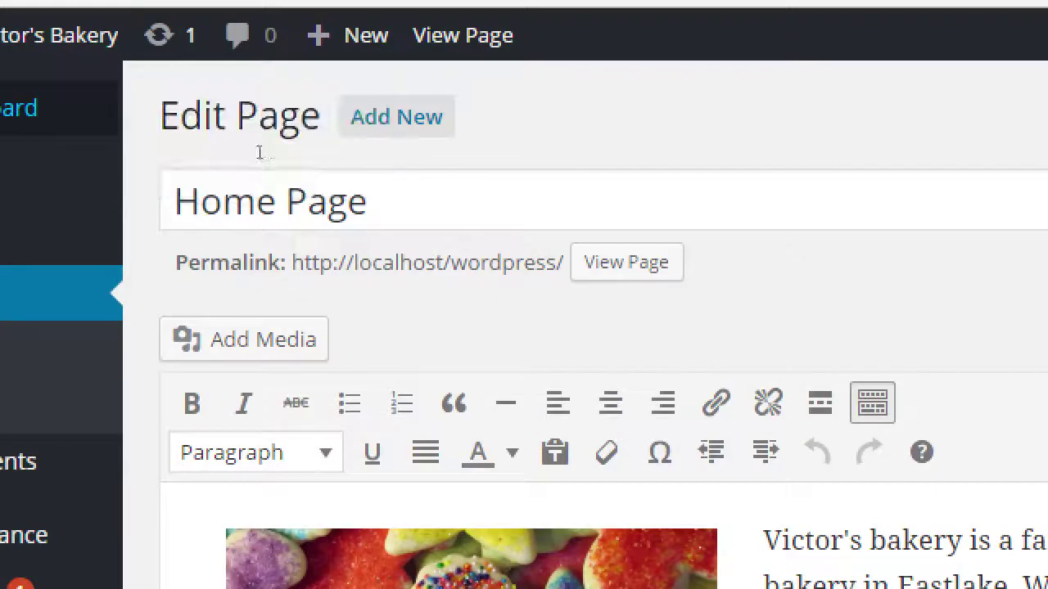
left_click_drag(246, 167, 92, 128)
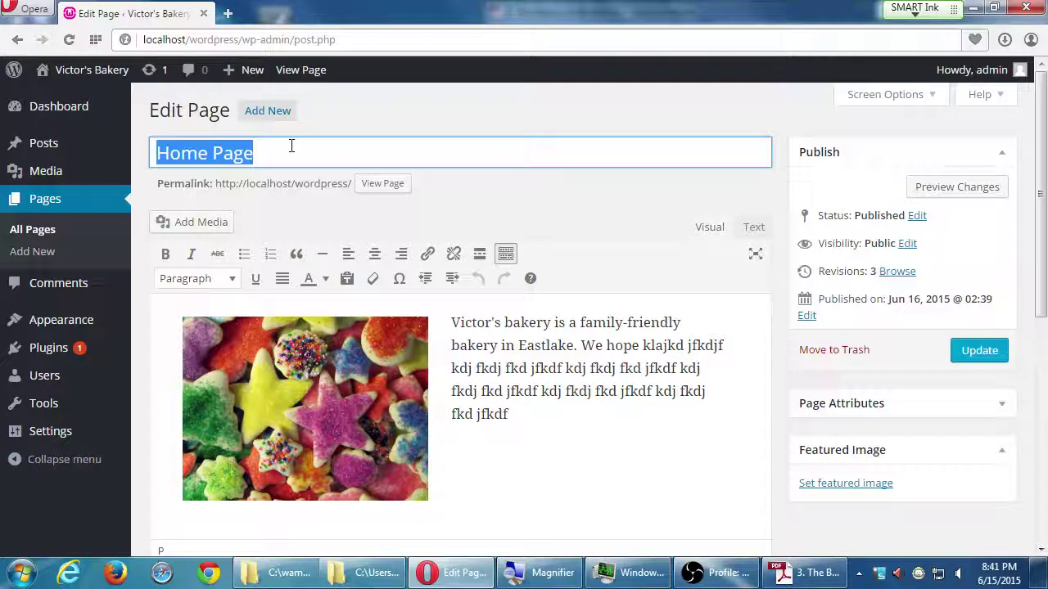
type("From O")
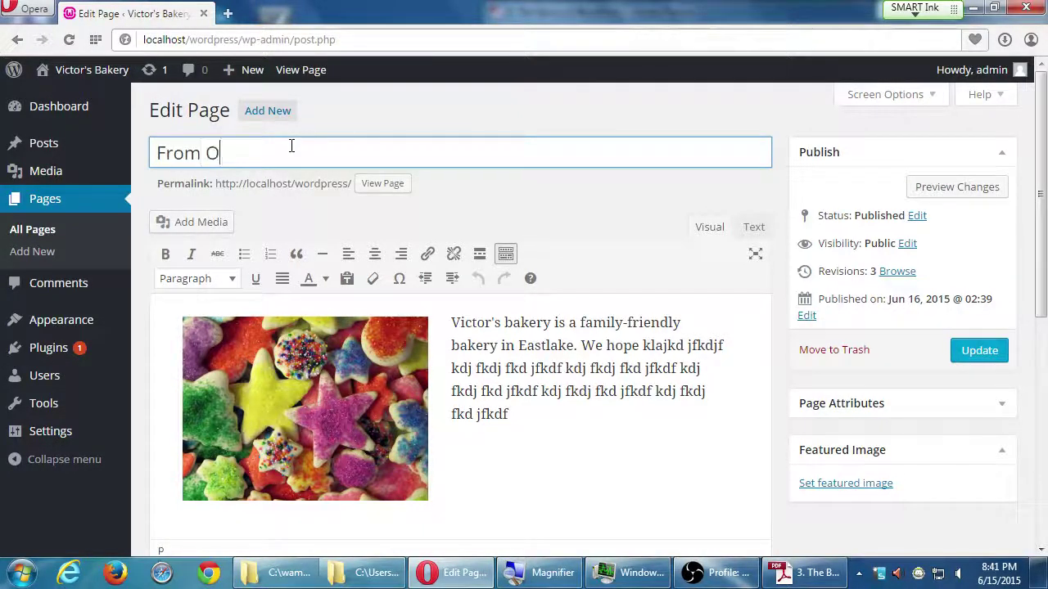
type("ur Kithen ")
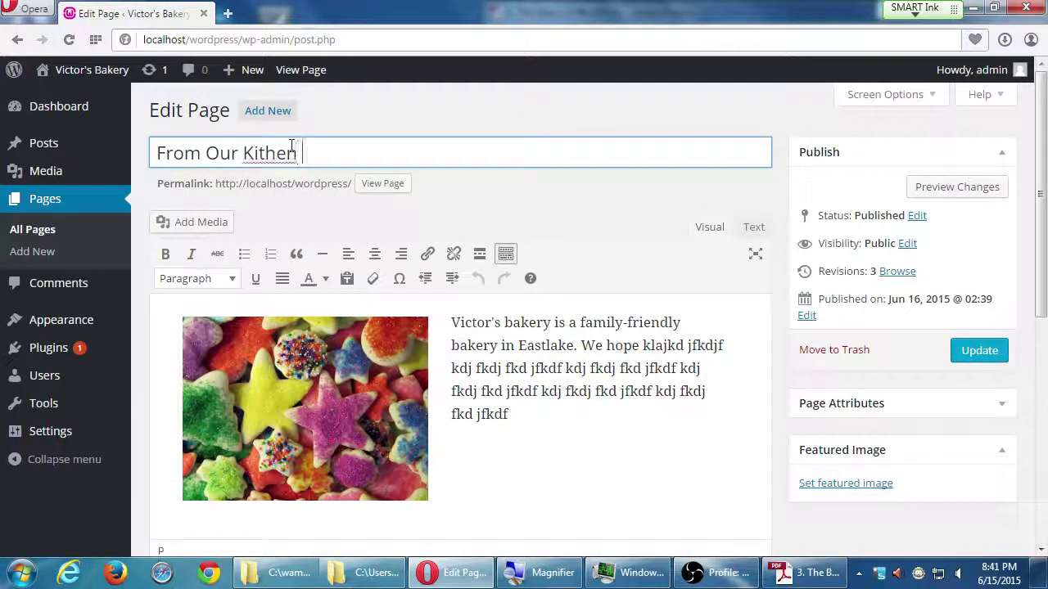
type("To")
key("BackSpace")
key("BackSpace")
type("to Your")
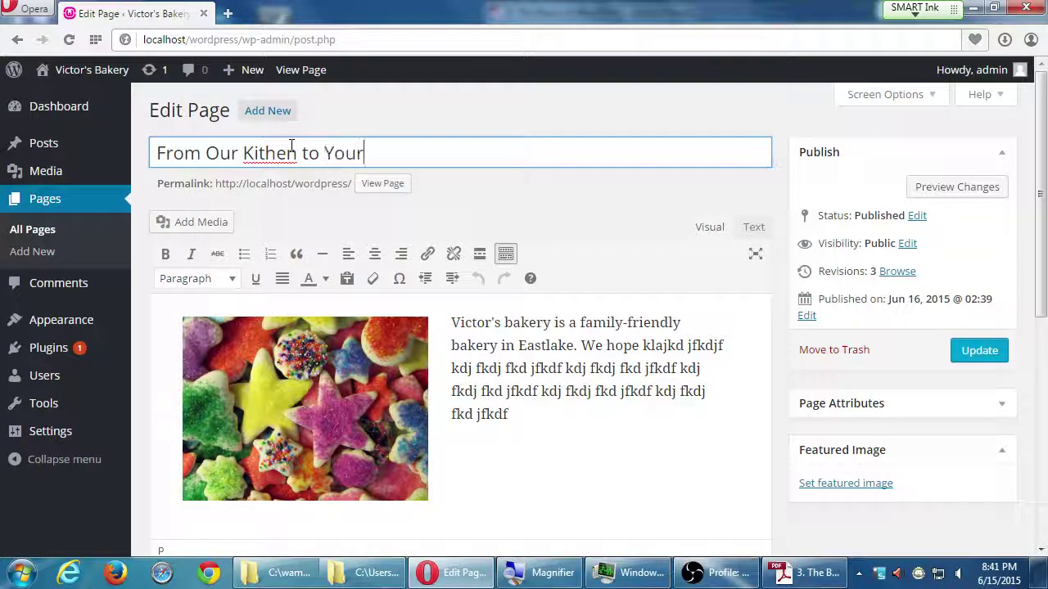
type(" Mouth")
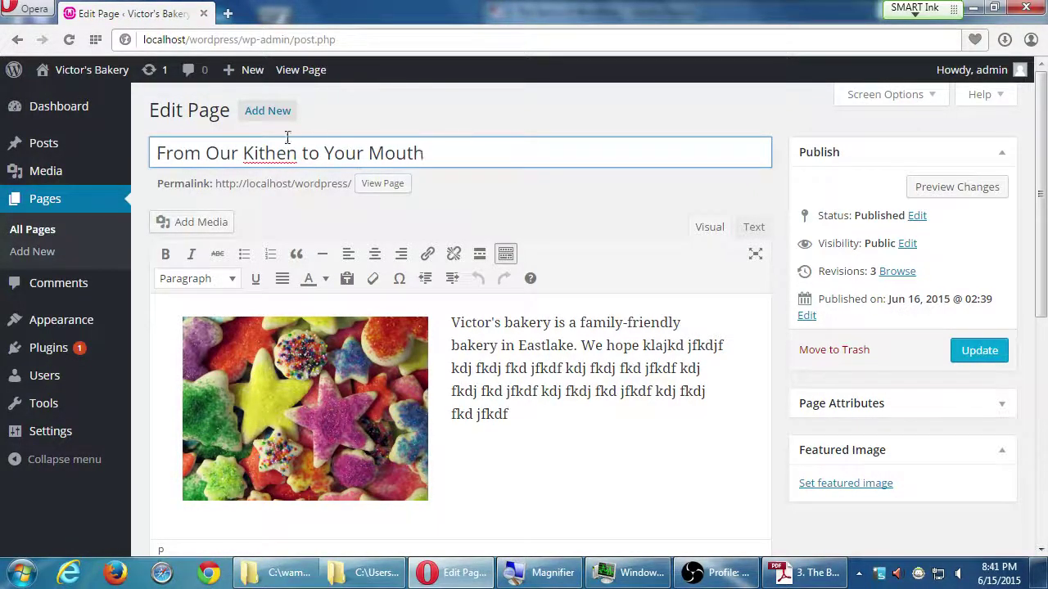
Step: Correct 'Kithen' to 'Kitchen' from the spelling suggestions and update the page
right_click(268, 153)
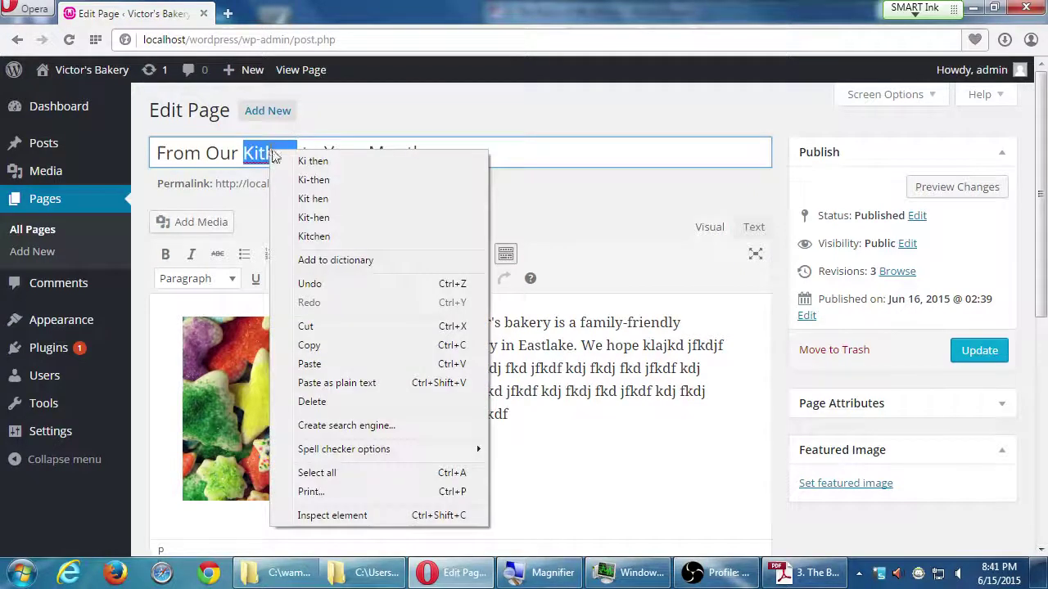
left_click(317, 242)
left_click(966, 352)
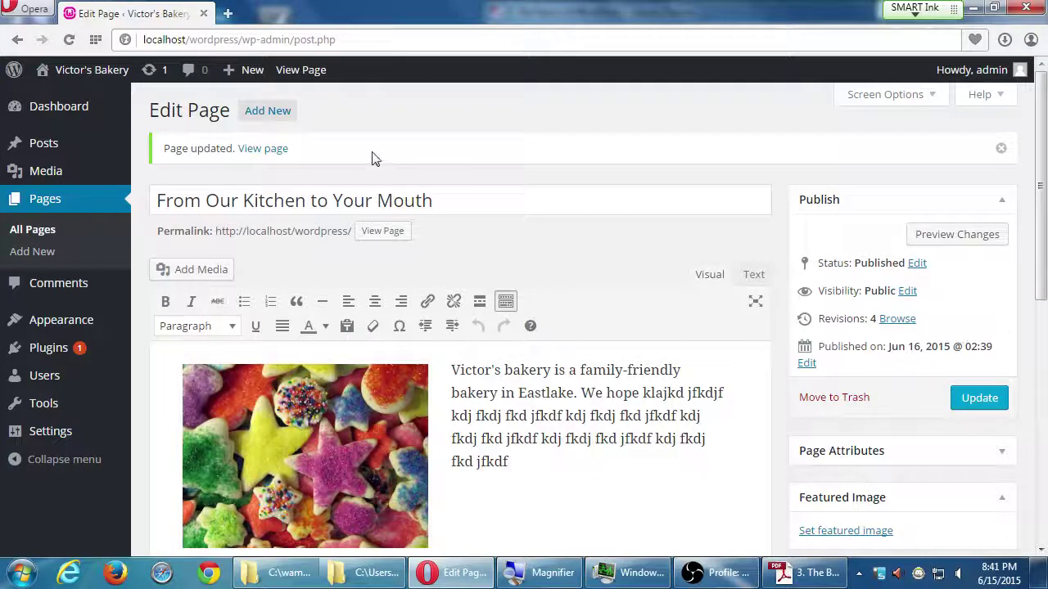
Step: View the live front page showing the new 'From Our Kitchen to Your Mouth' title
left_click(100, 72)
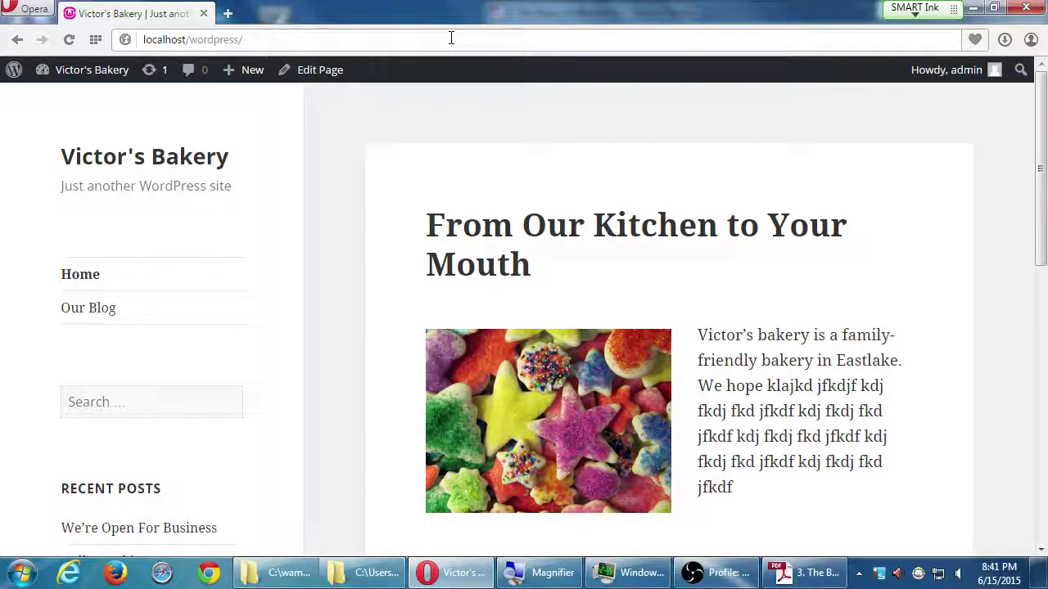
scroll(692, 411, "down", 5)
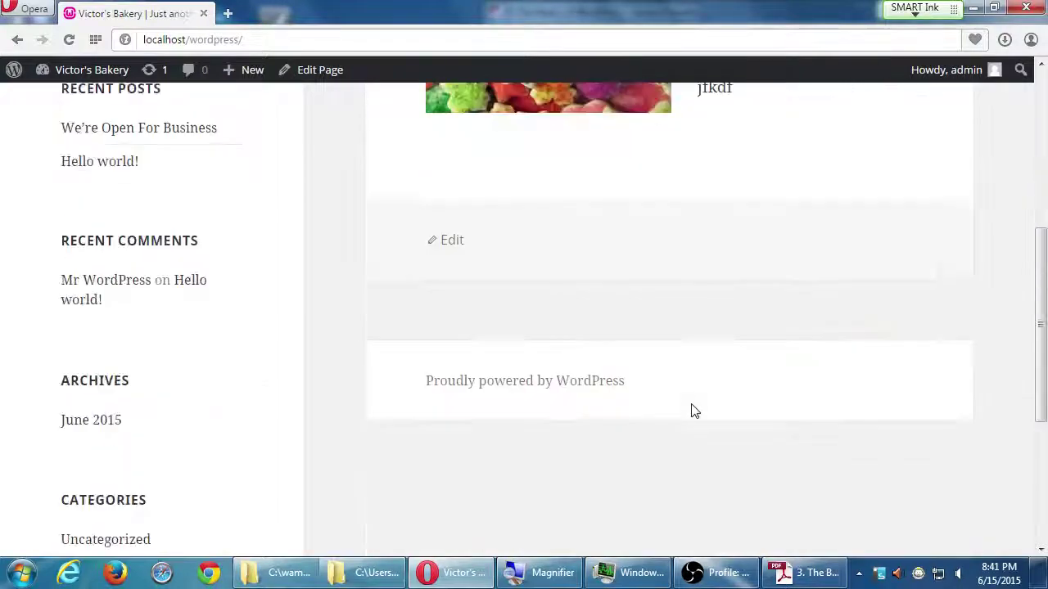
scroll(692, 411, "down", 2)
scroll(692, 409, "up", 7)
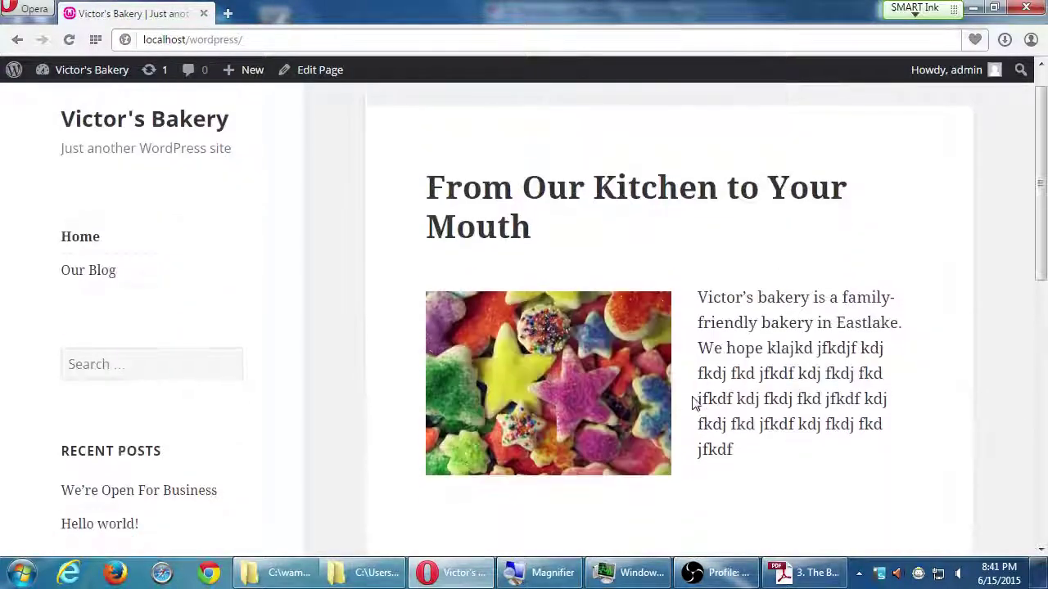
scroll(692, 401, "up", 1)
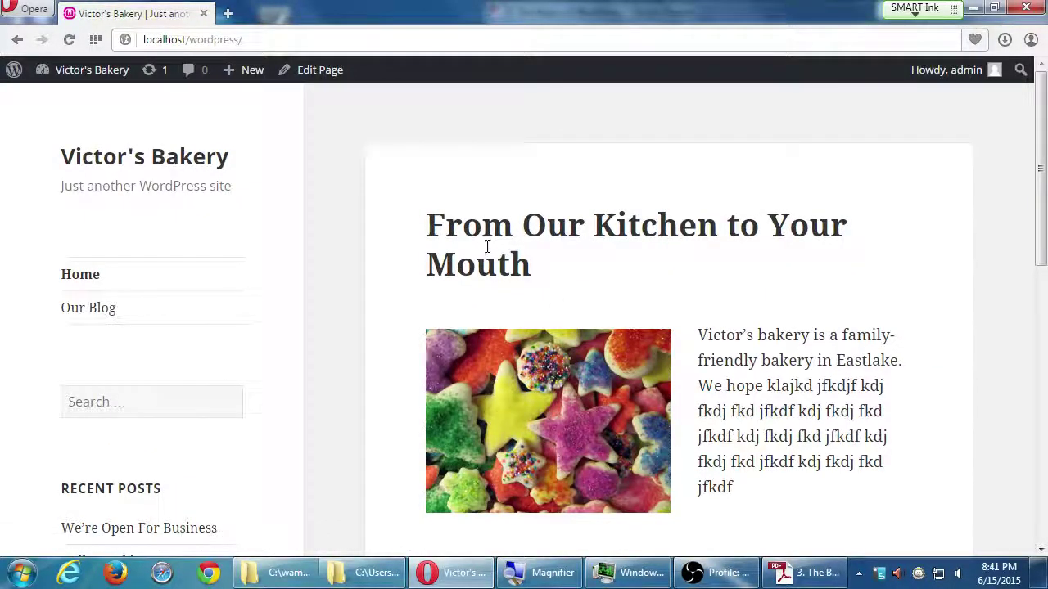
Step: Delete 'Mouth' so the title reads 'From Our Kitchen to You', update, and revisit the site
left_click(309, 79)
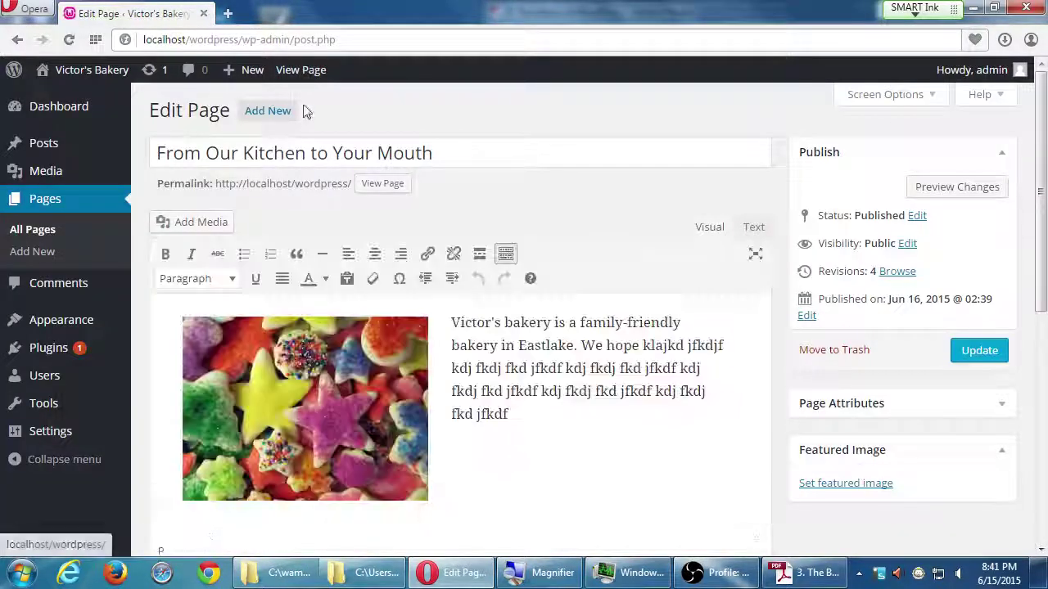
double_click(404, 154)
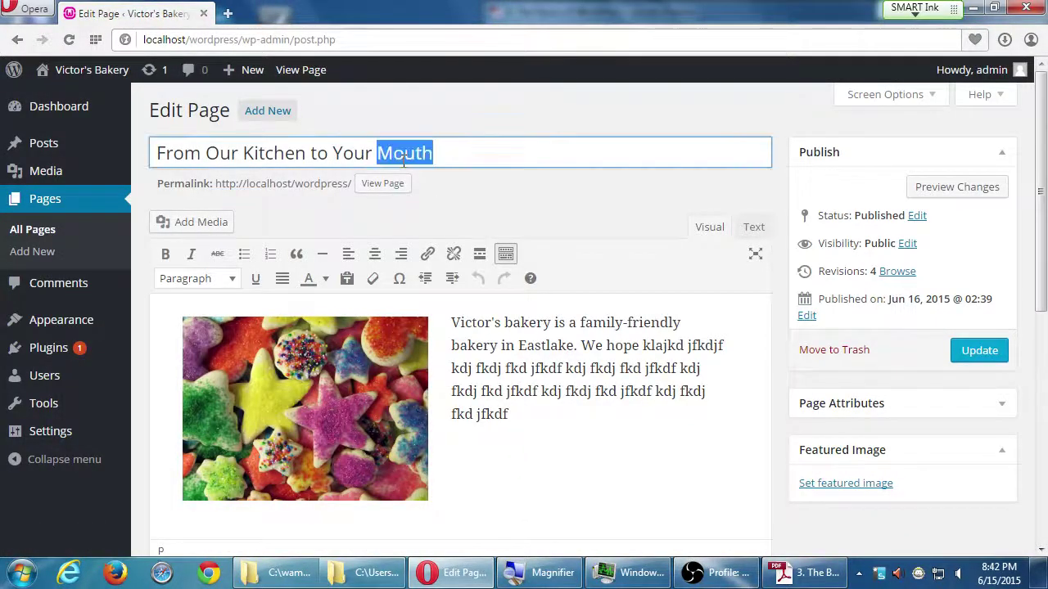
key("BackSpace")
key("BackSpace")
key("BackSpace")
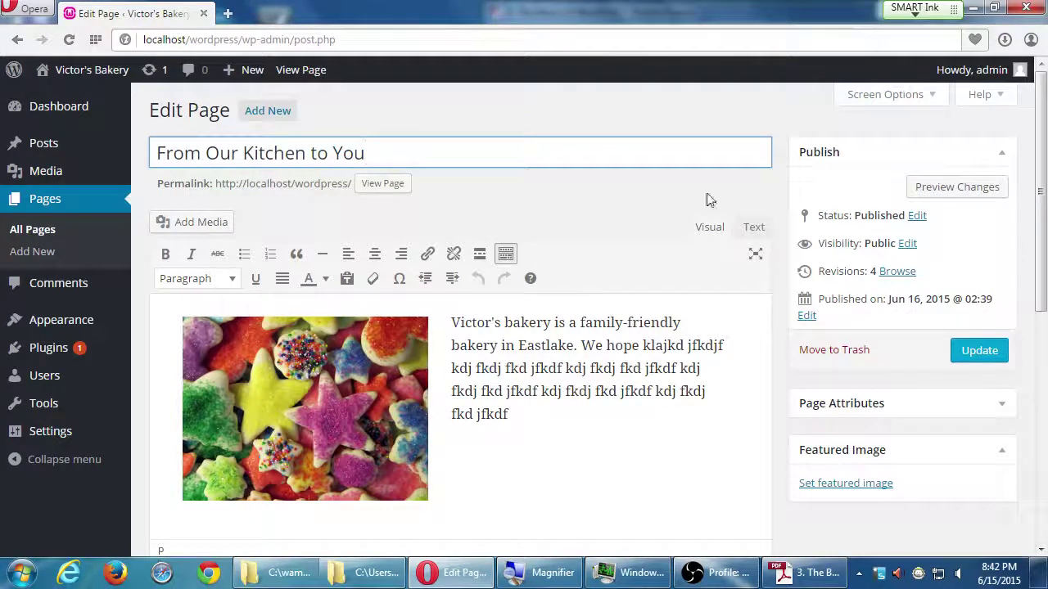
left_click(970, 352)
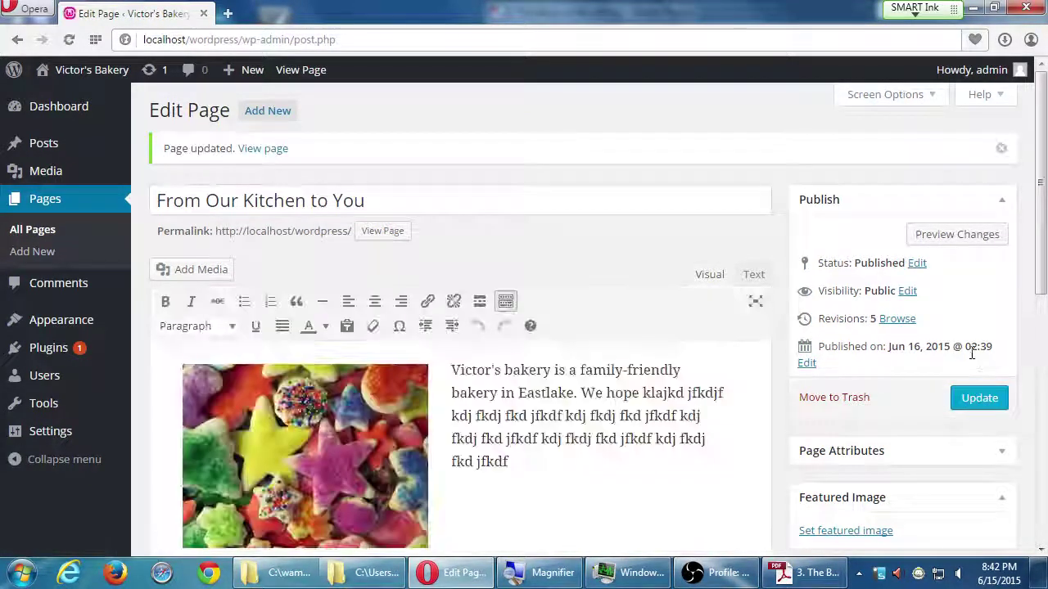
left_click(96, 79)
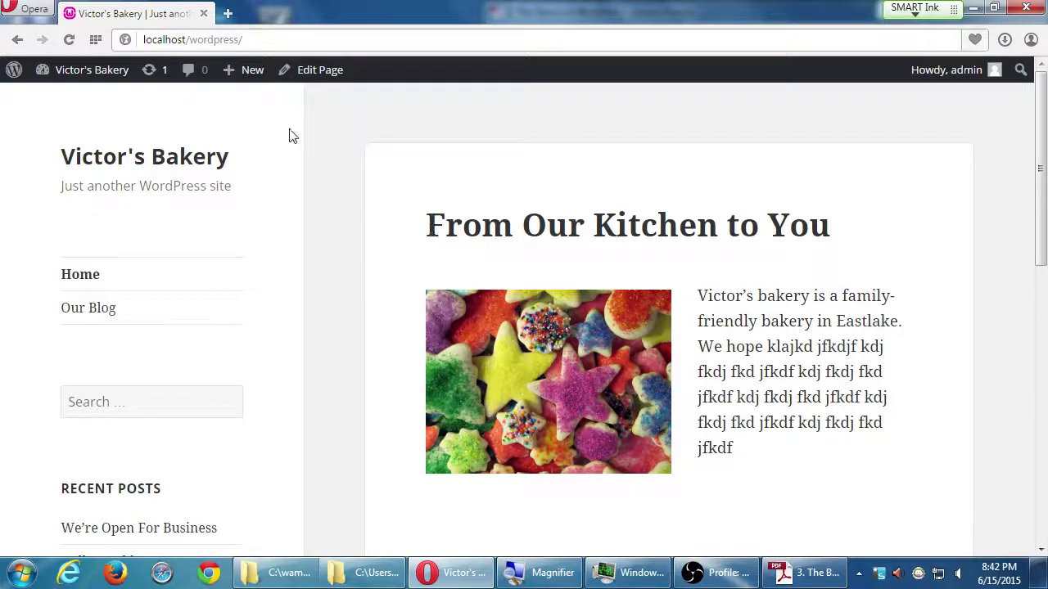
Step: Use Edit Page in the admin bar to reopen 'From Our Kitchen to You'
left_click(324, 82)
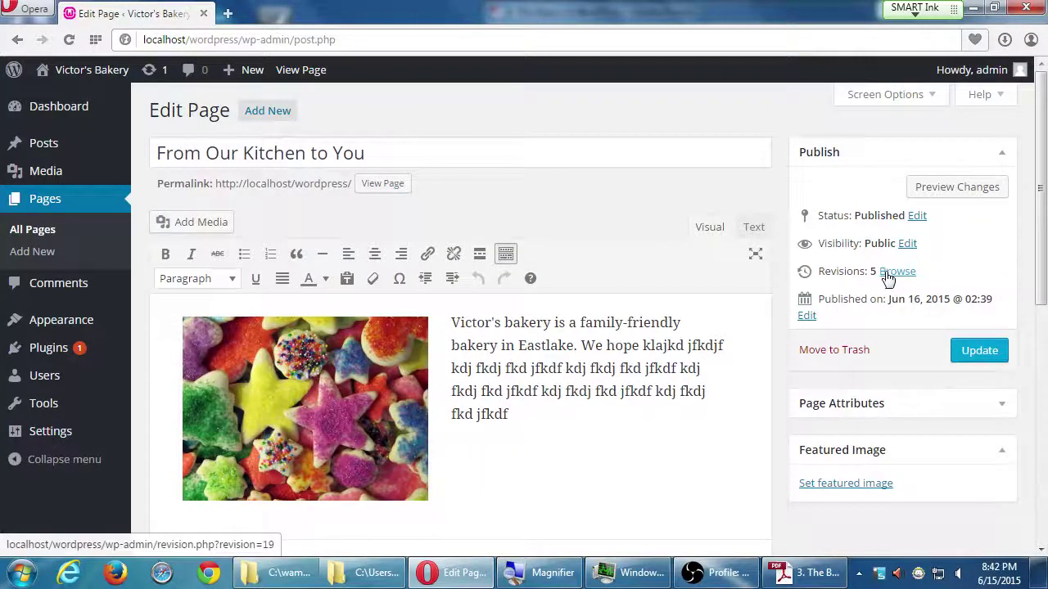
Step: Step the Compare Revisions slider through earlier and later revisions, then return to the post editor
left_click(888, 277)
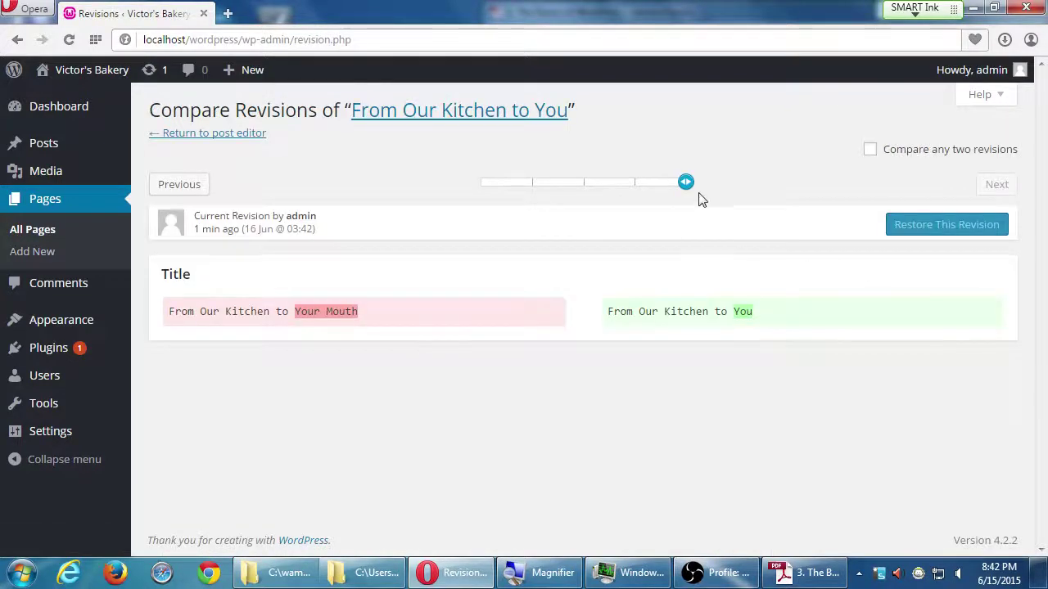
left_click_drag(686, 190, 483, 199)
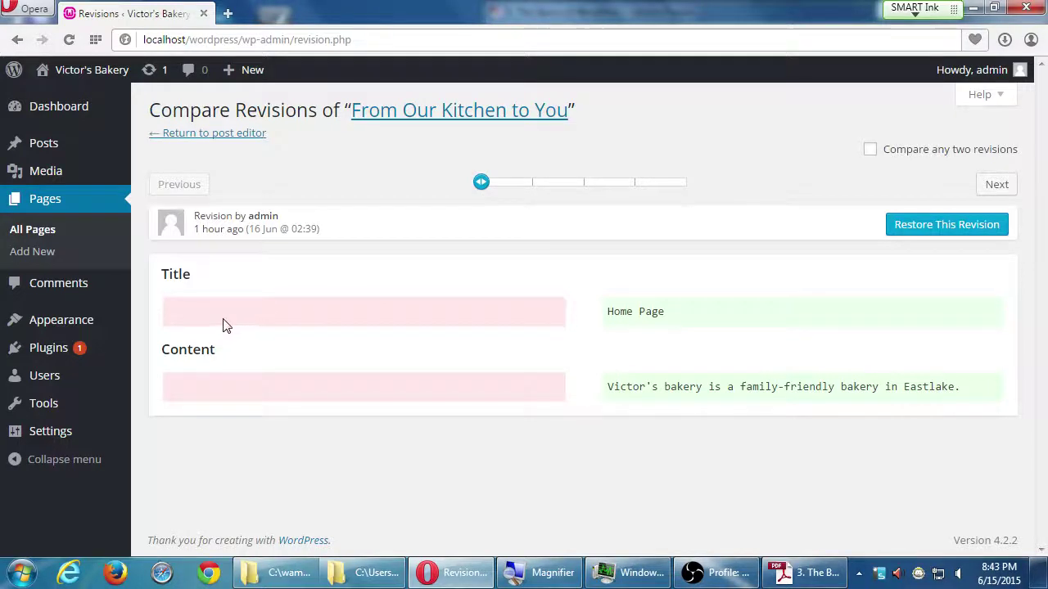
left_click_drag(482, 194, 538, 201)
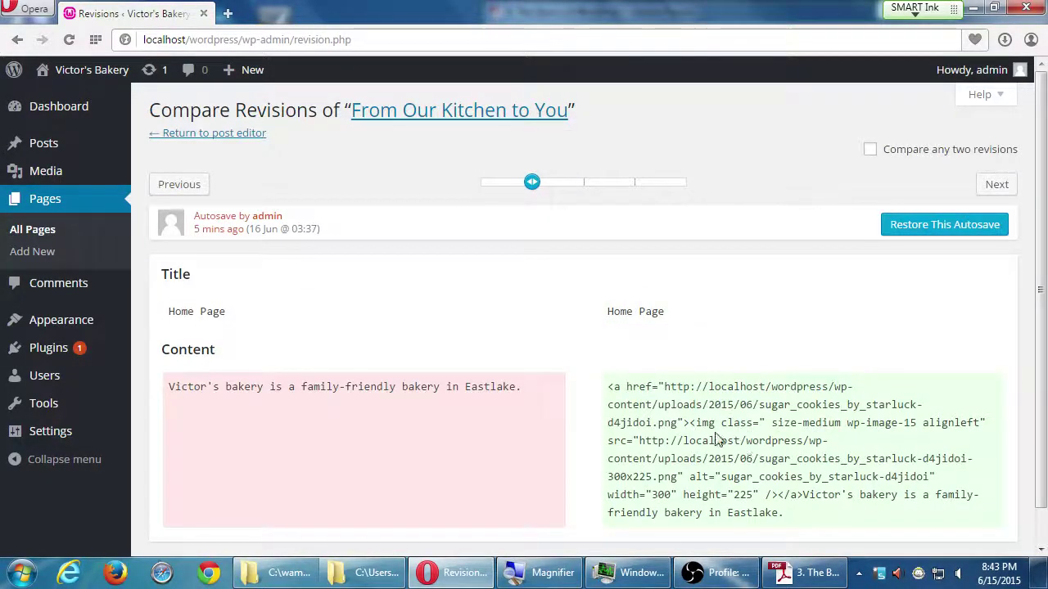
left_click_drag(536, 187, 738, 194)
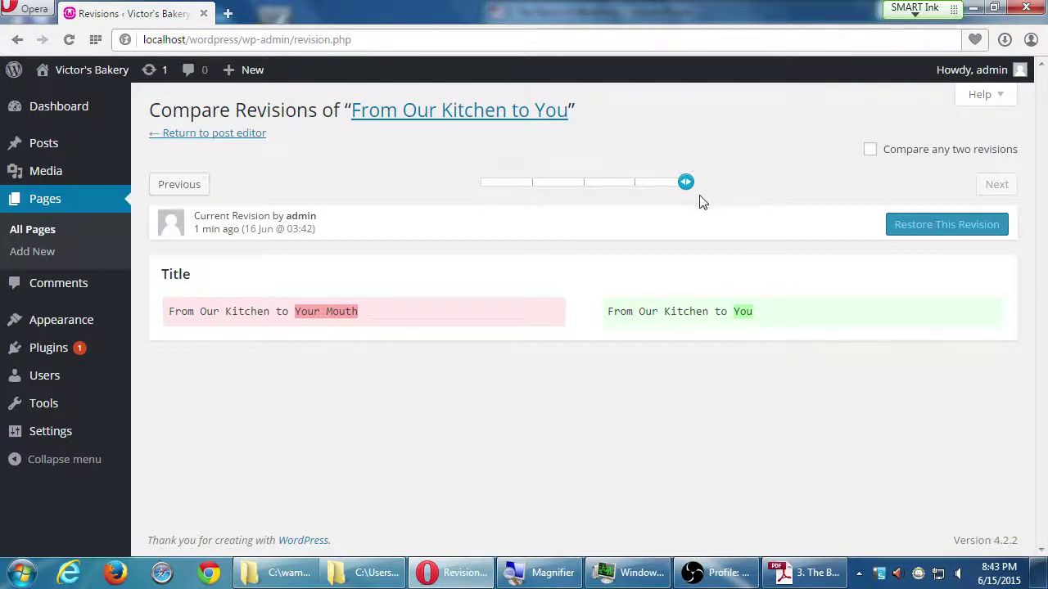
left_click_drag(686, 191, 582, 185)
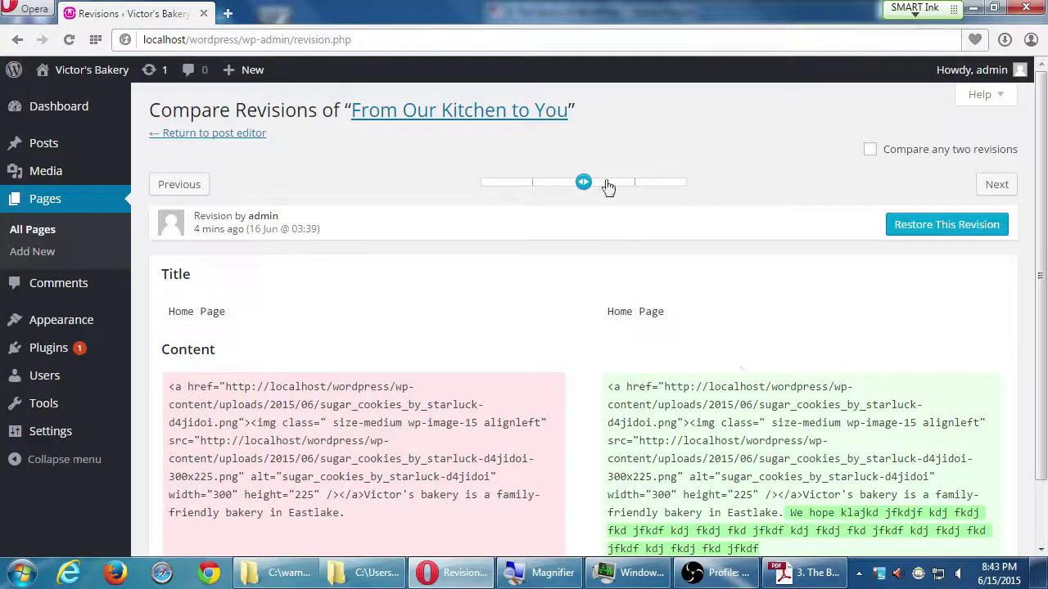
left_click_drag(584, 183, 713, 160)
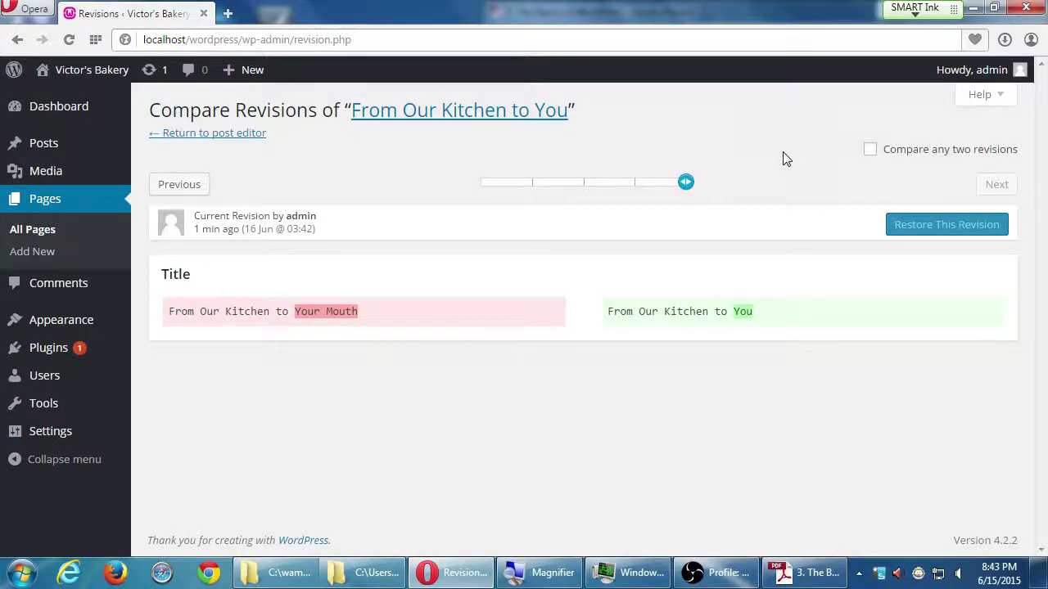
left_click(245, 136)
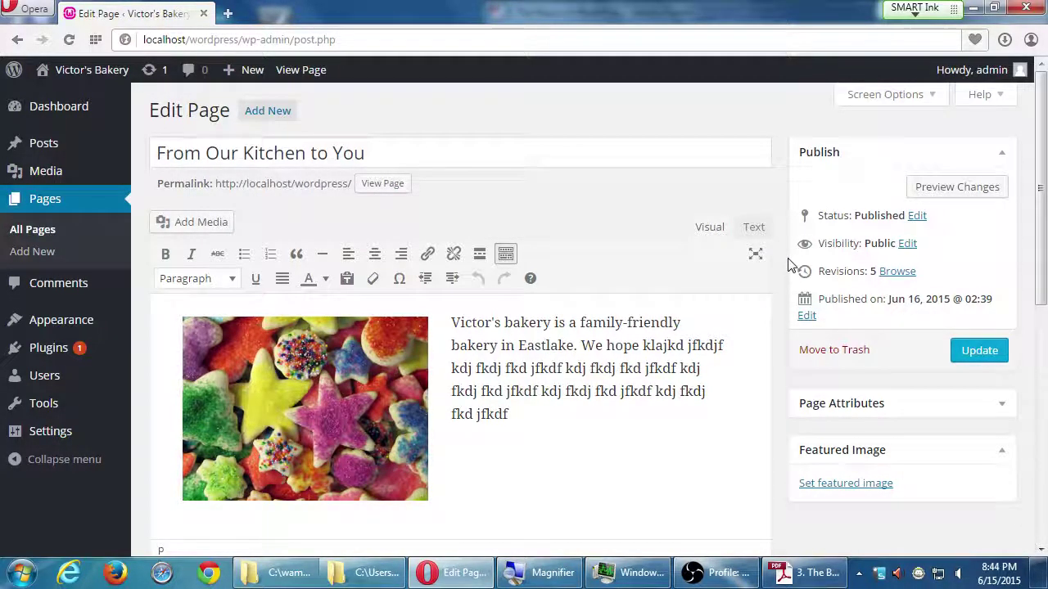
Step: Visit the live Victor's Bakery front page from the admin bar
left_click(92, 70)
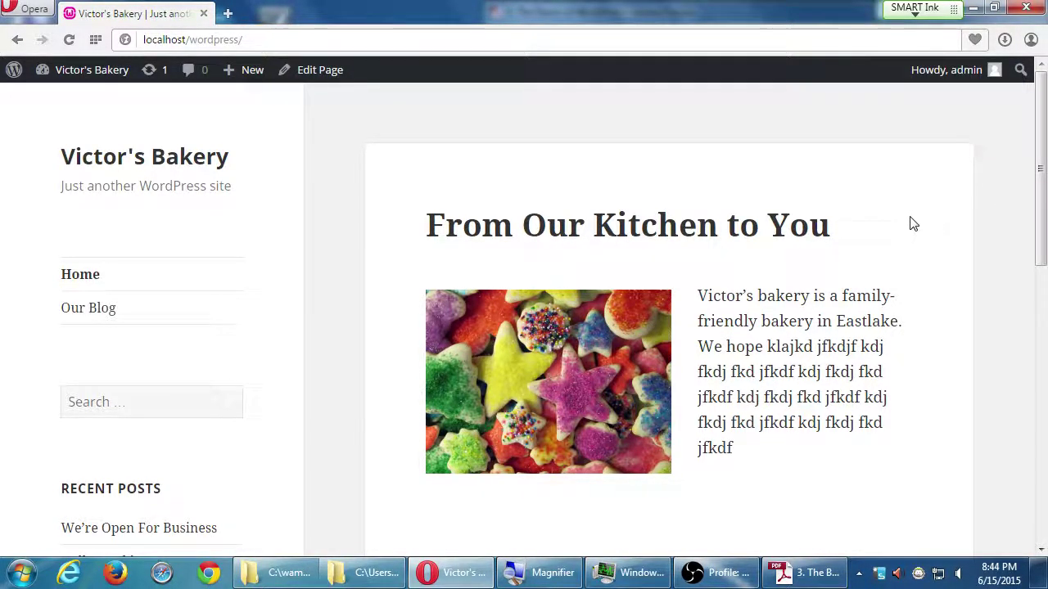
Step: Check the front page in a narrowed browser window, then maximize it and scroll through at full width
double_click(592, 16)
double_click(590, 17)
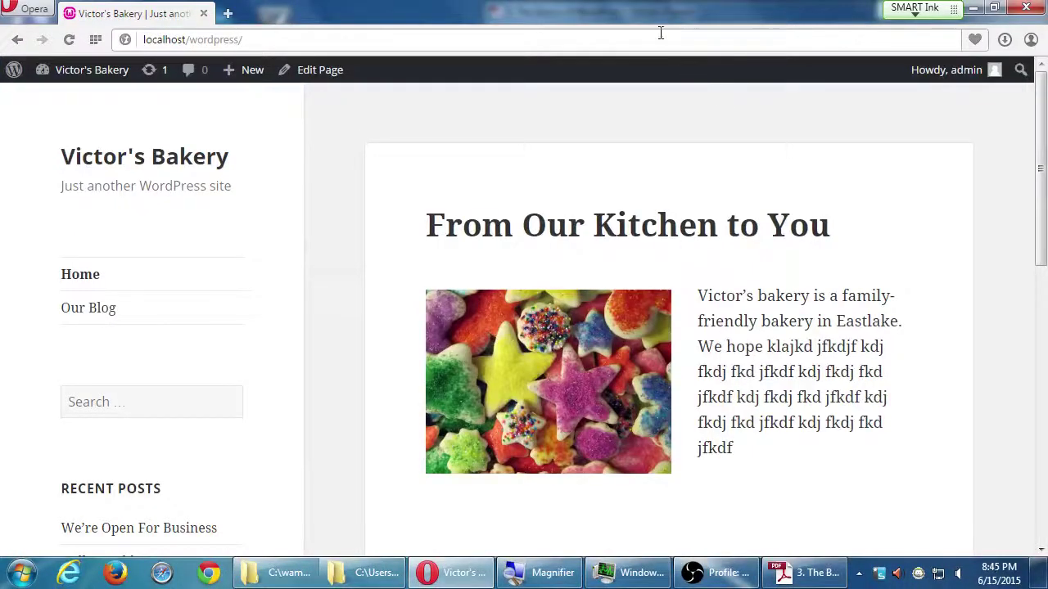
double_click(650, 20)
left_click_drag(567, 55, 452, 62)
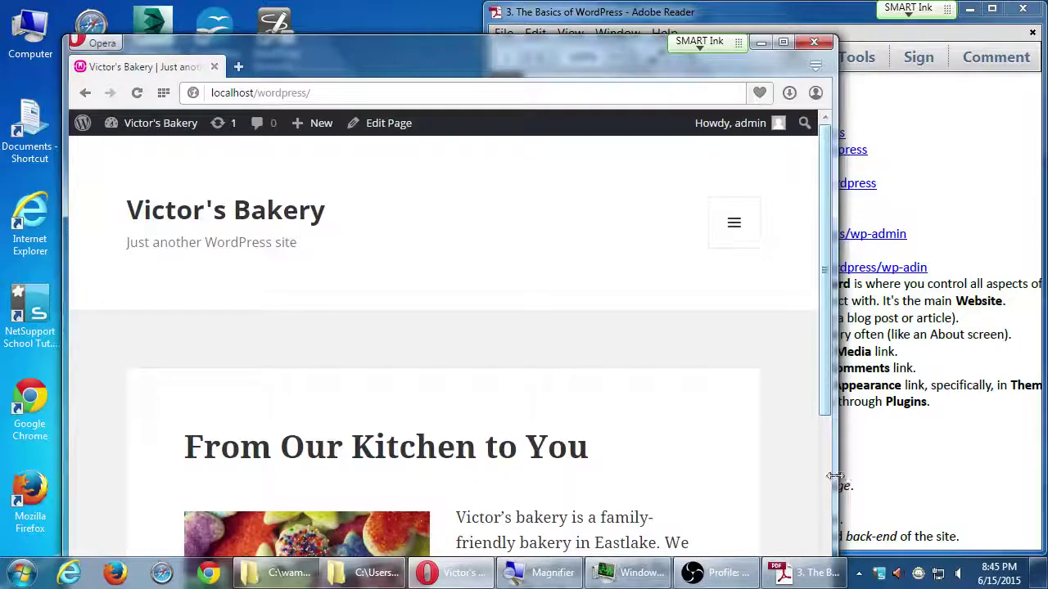
left_click_drag(834, 475, 787, 79)
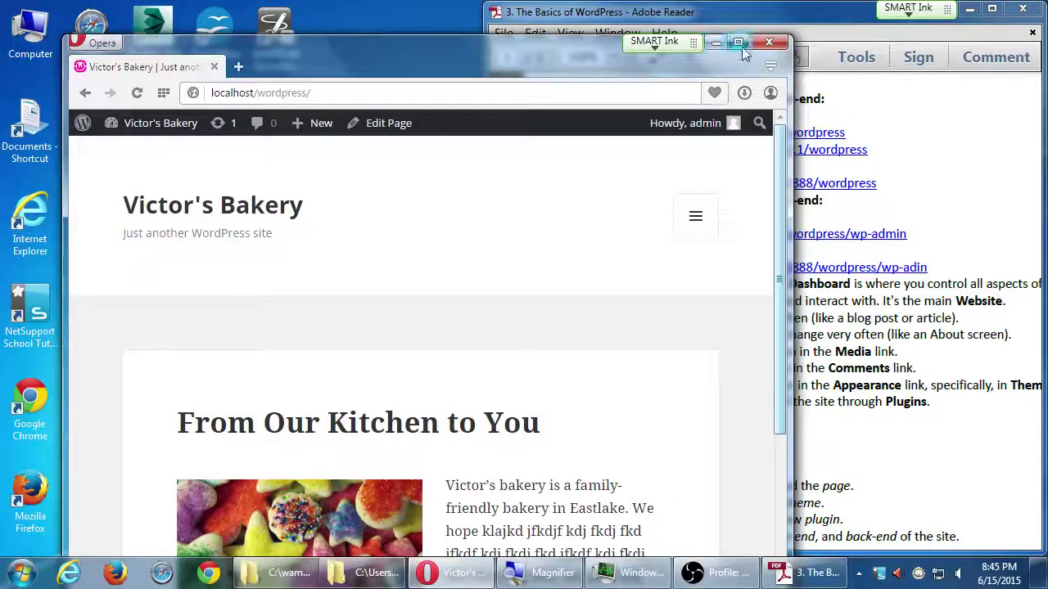
left_click(738, 43)
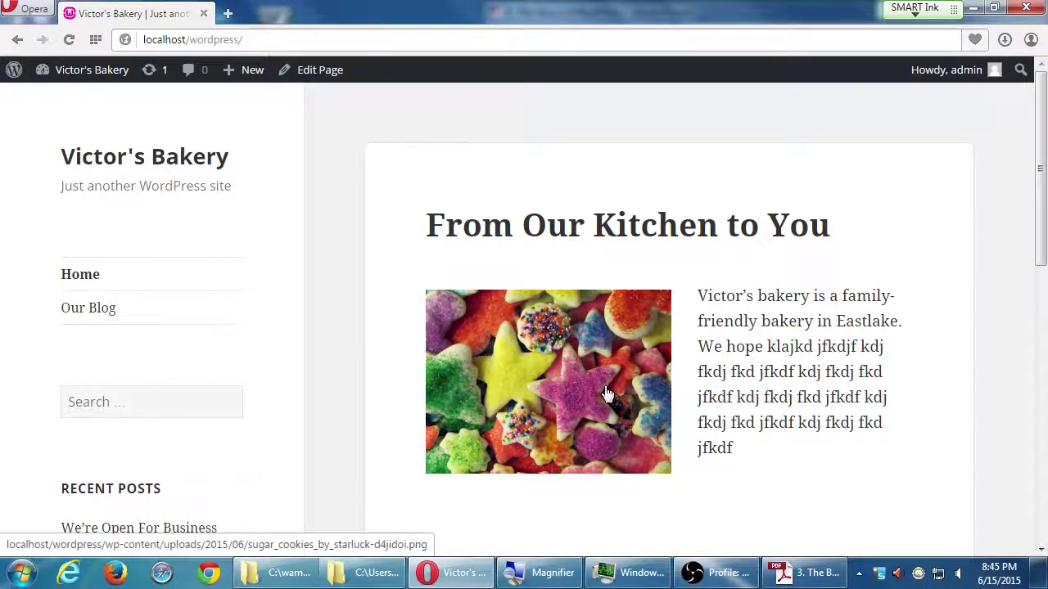
scroll(714, 327, "down", 6)
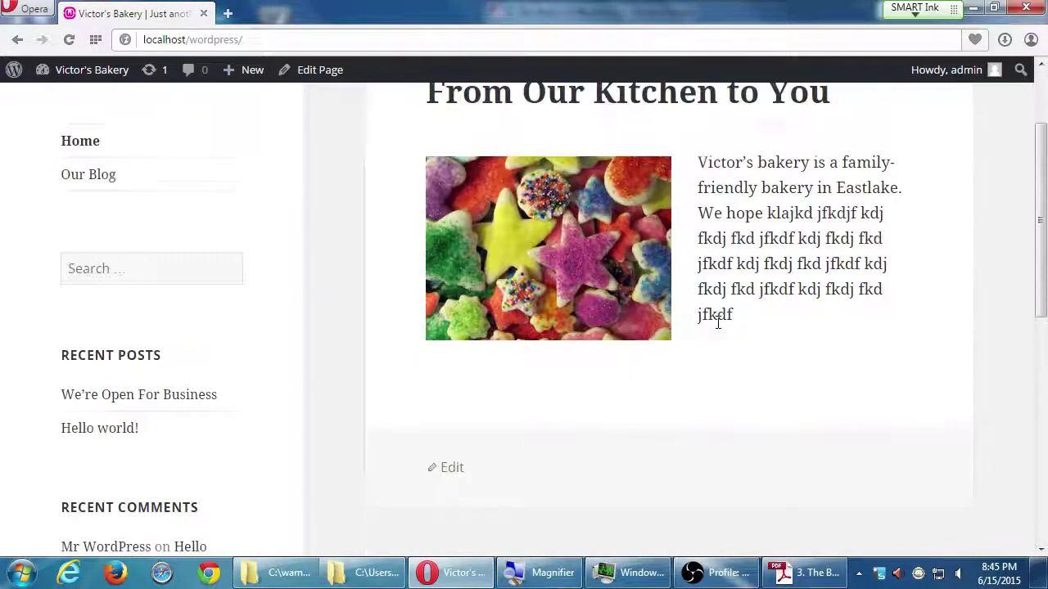
scroll(716, 402, "up", 5)
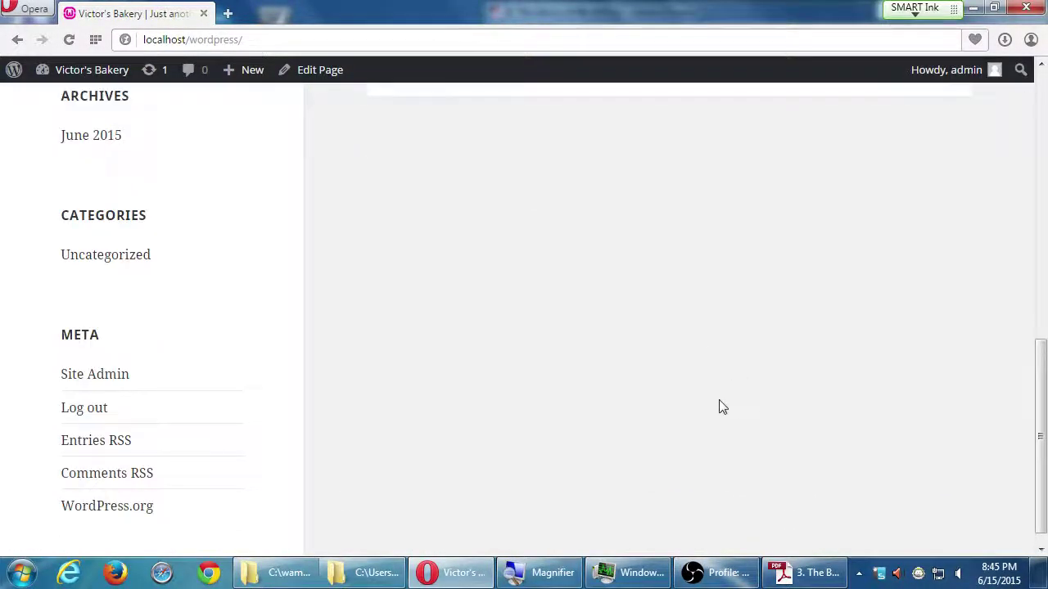
scroll(723, 425, "up", 4)
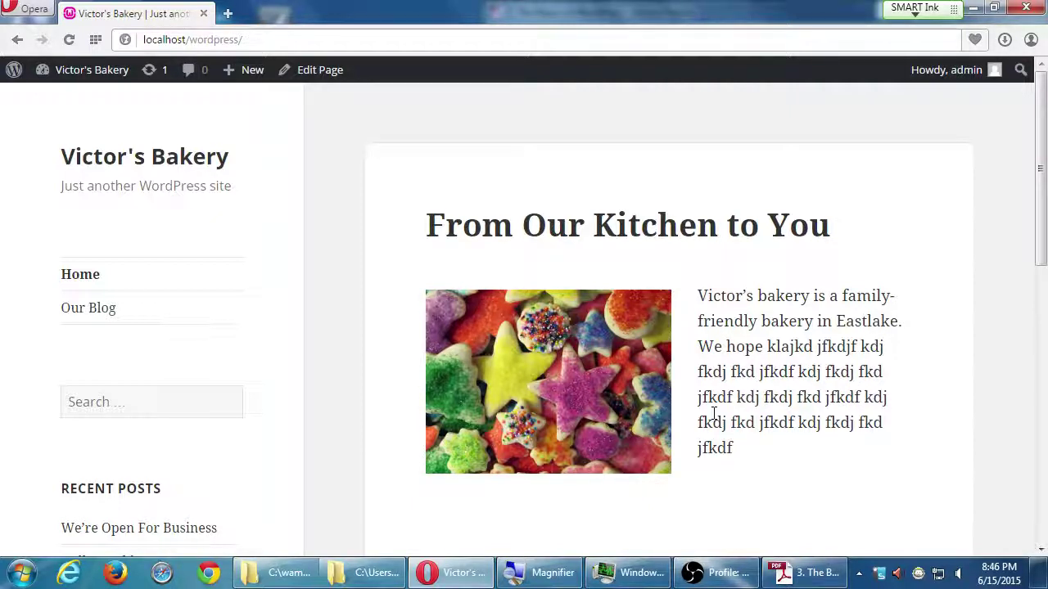
Step: Minimize the Basics of WordPress PDF and restore the Campos eComm I folder window from the desktop
left_click(814, 575)
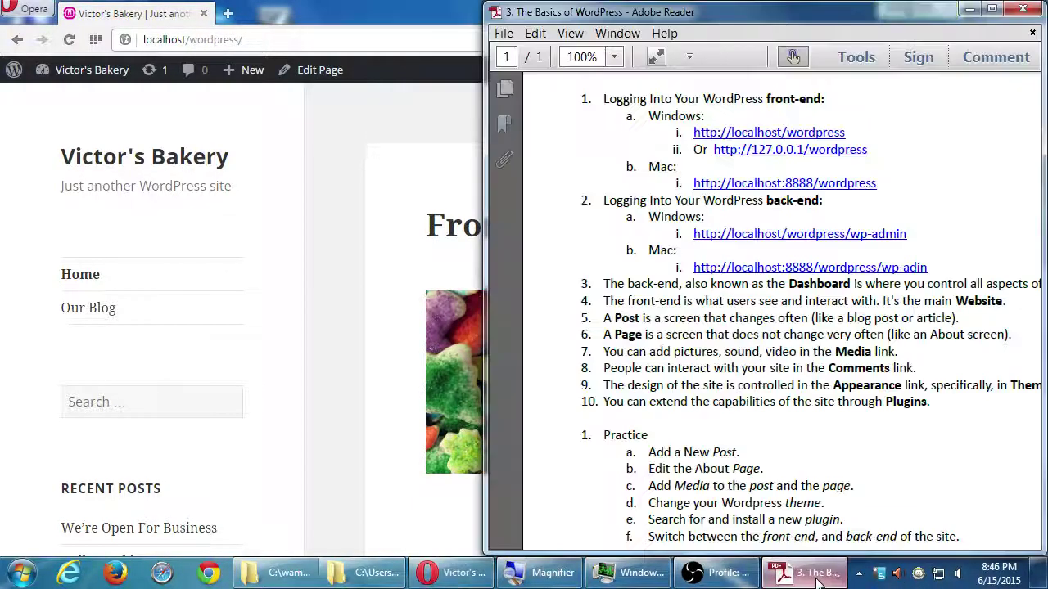
left_click(818, 577)
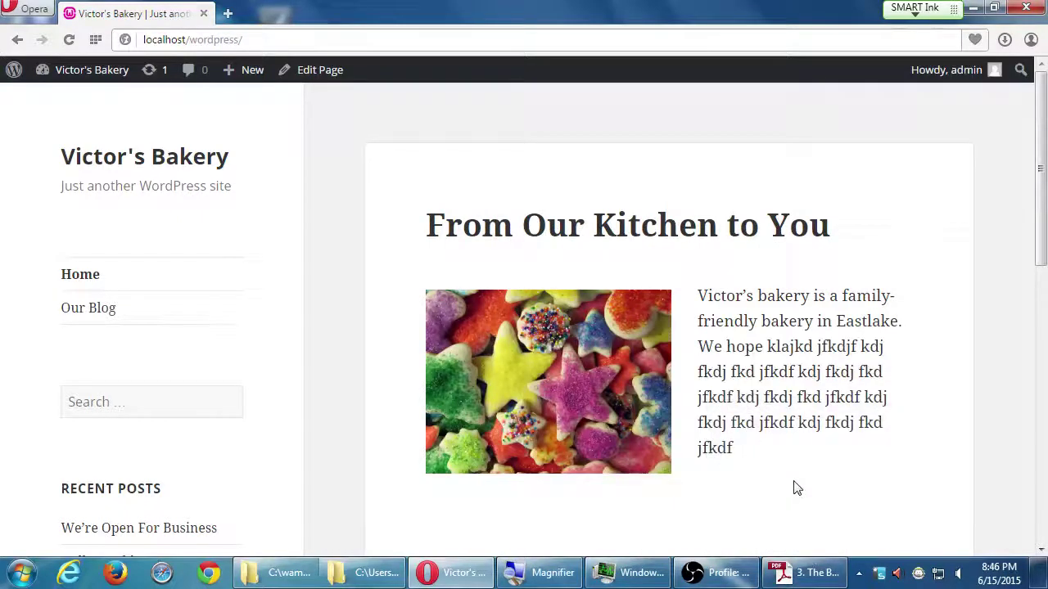
key("super+d")
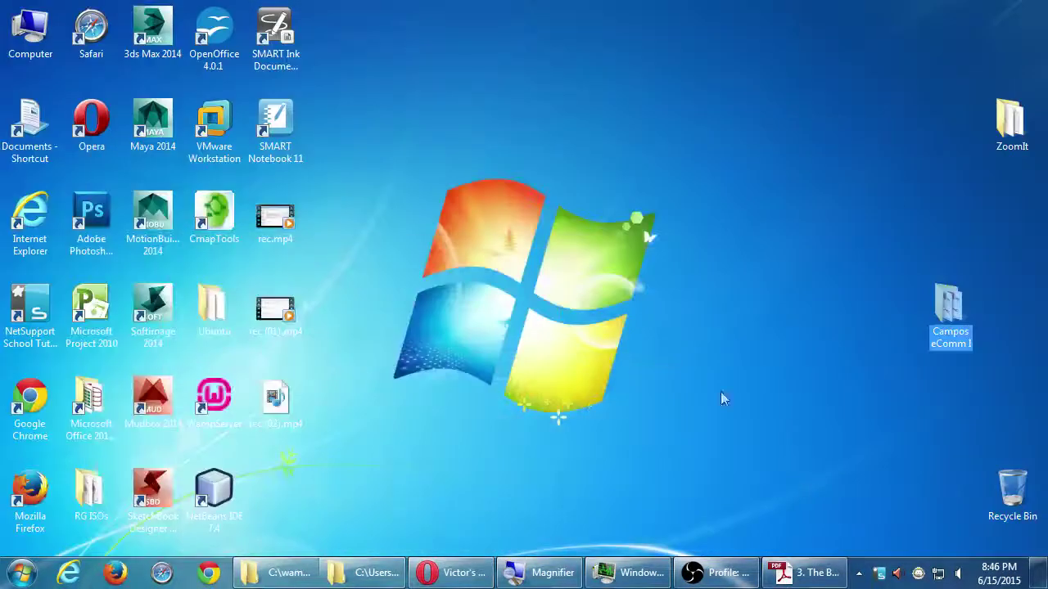
left_click(568, 288)
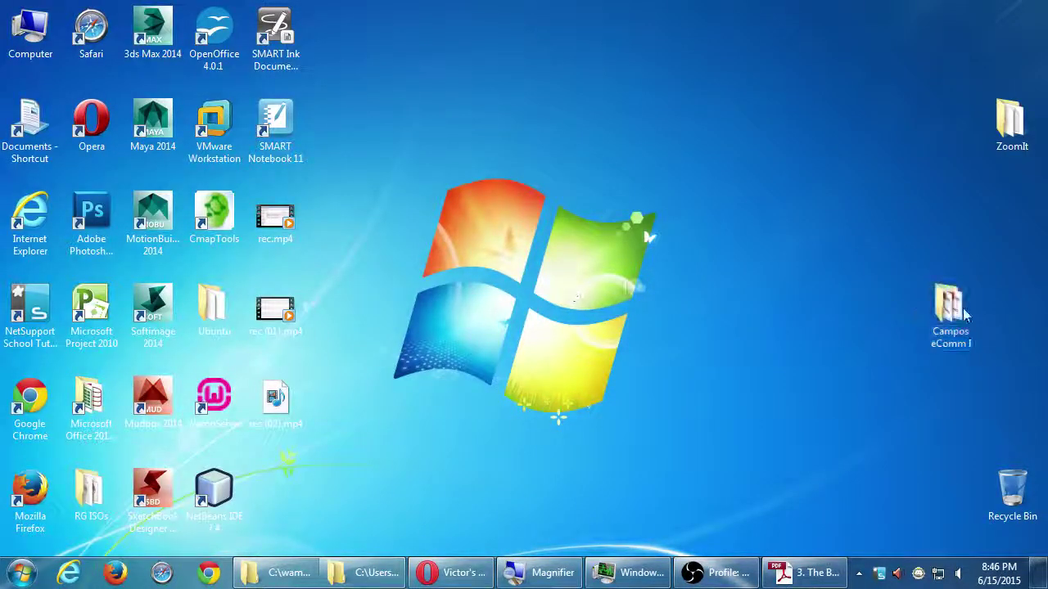
left_click(339, 577)
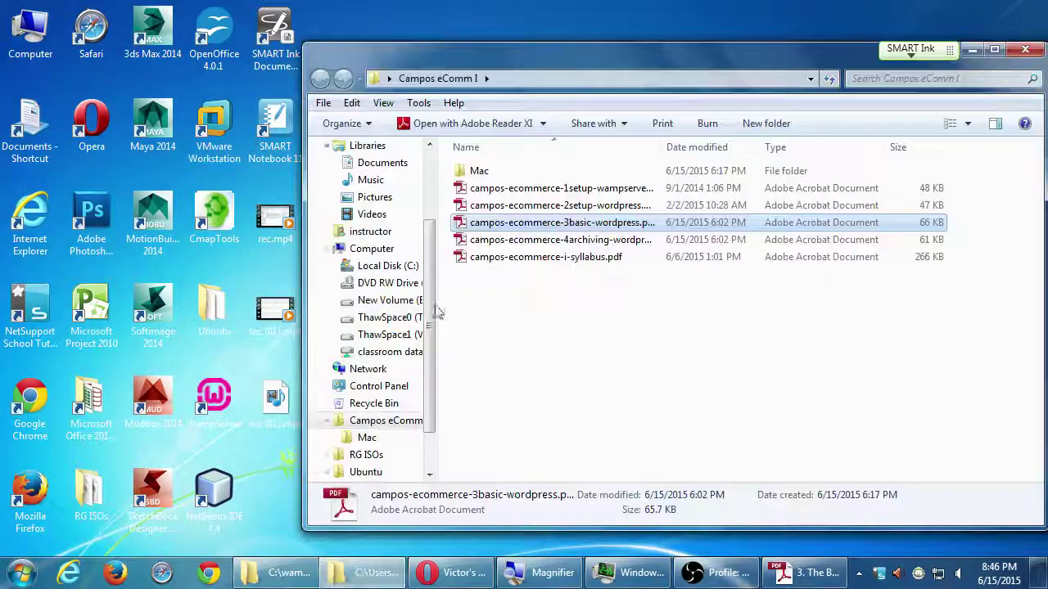
Step: Open the 4archiving handout PDF in Adobe Reader, cancelling the untagged-document prompt
left_click(536, 241)
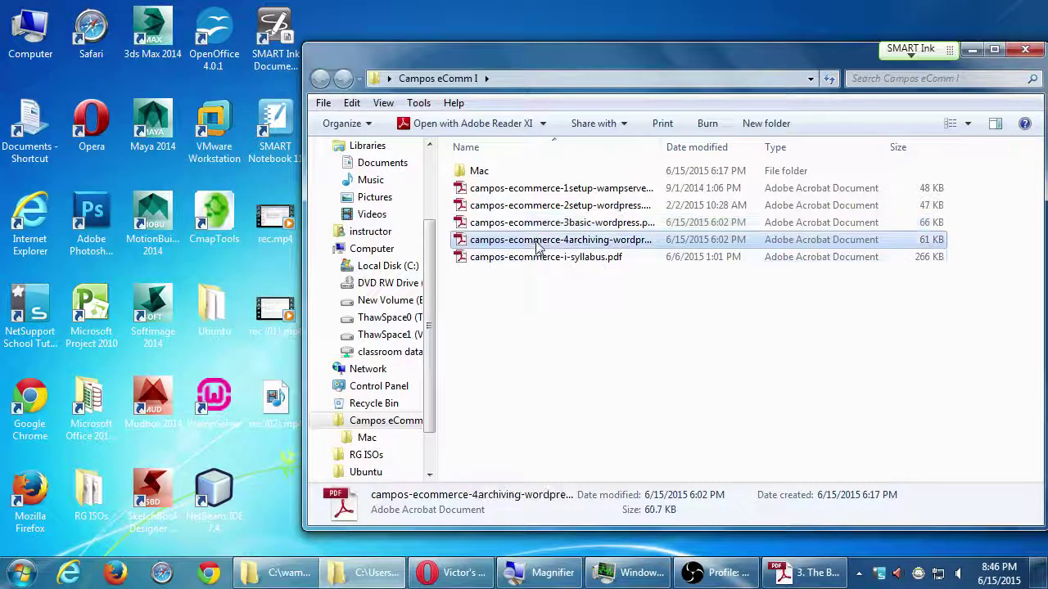
double_click(533, 242)
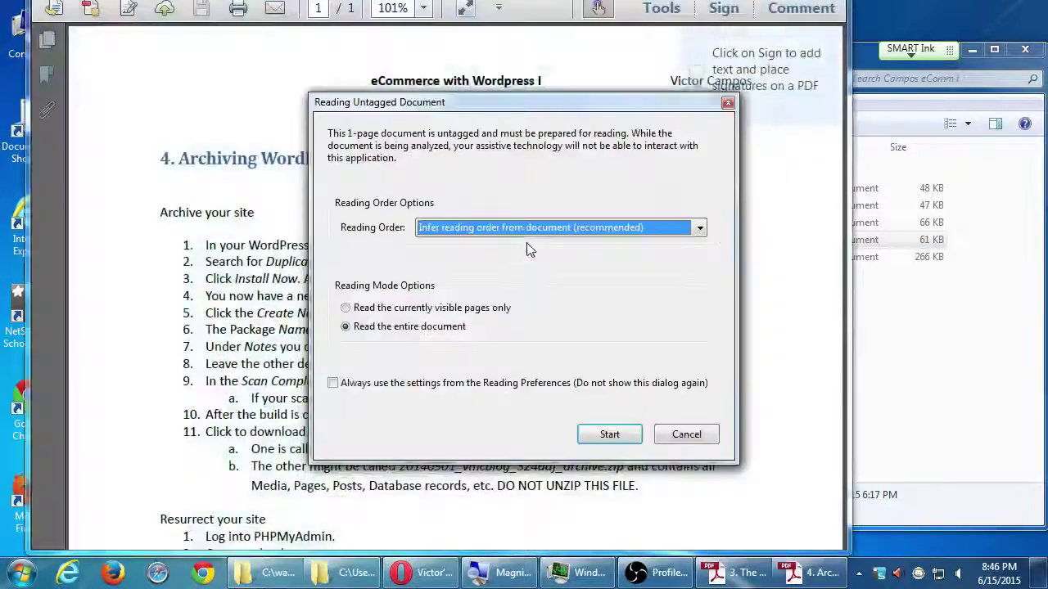
left_click(683, 435)
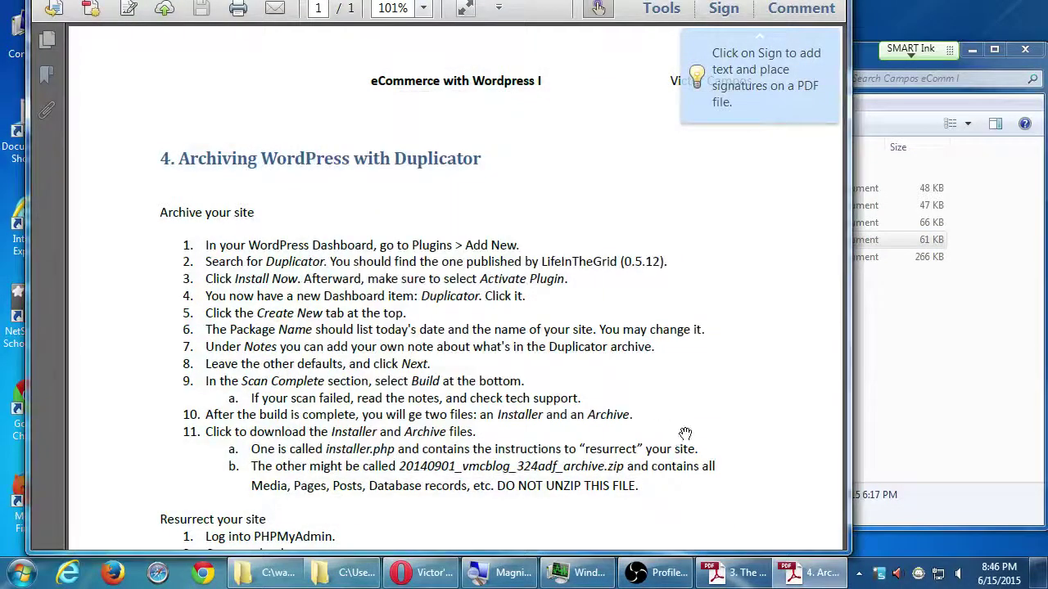
Step: Read through the handout's Duplicator archive and 'Resurrect your site' steps
scroll(643, 298, "down", 8)
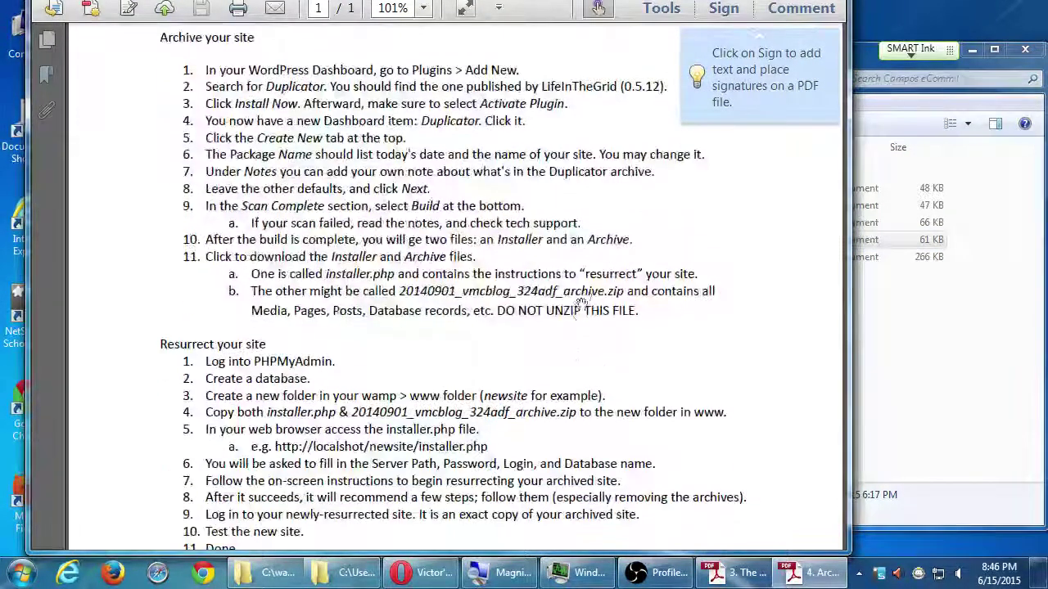
scroll(507, 213, "up", 6)
scroll(450, 259, "down", 2)
scroll(458, 270, "down", 2)
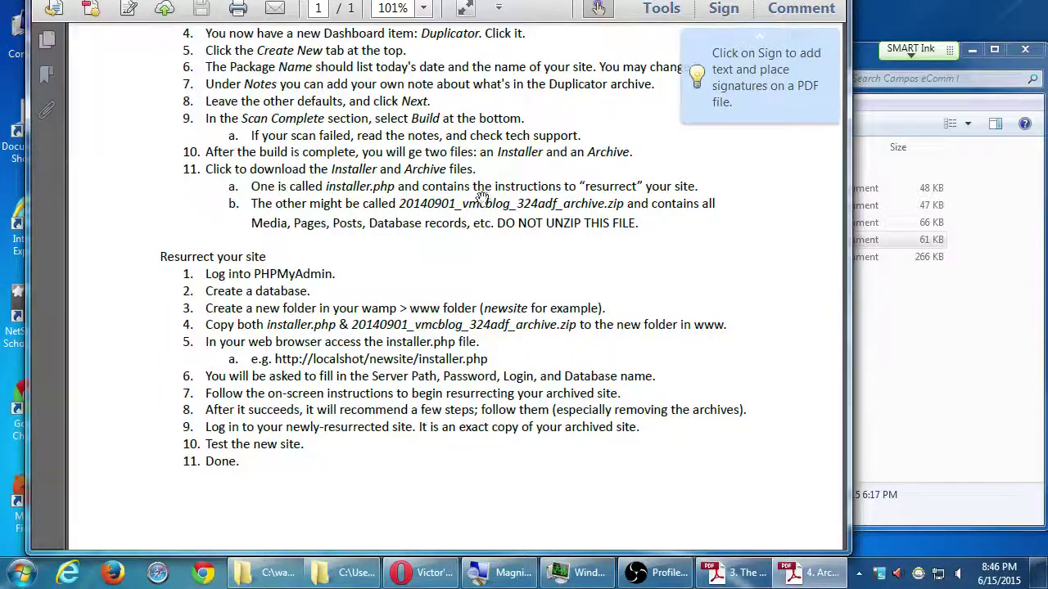
scroll(498, 155, "up", 2)
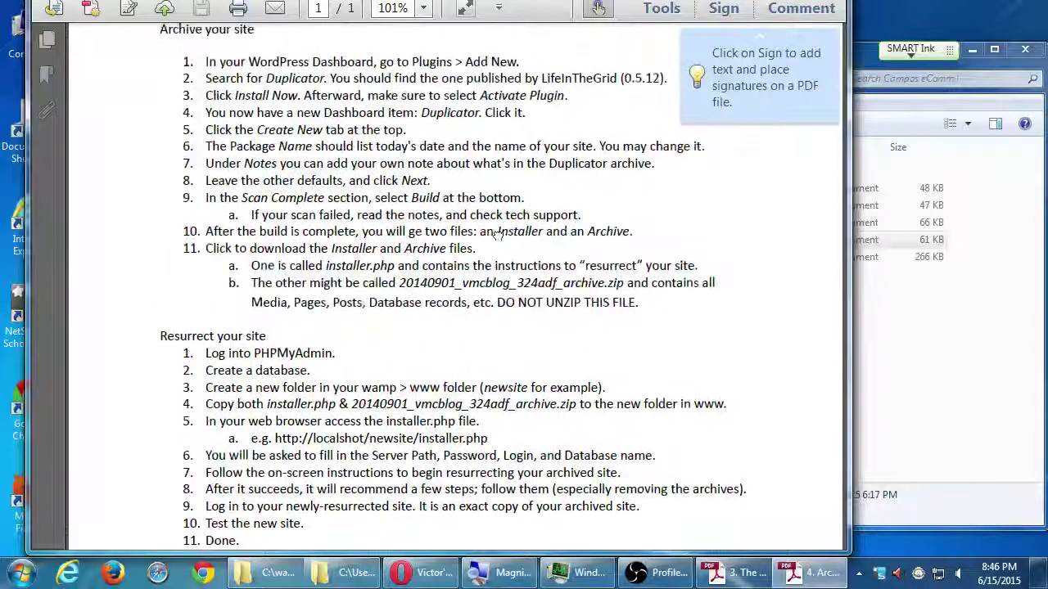
scroll(503, 224, "down", 1)
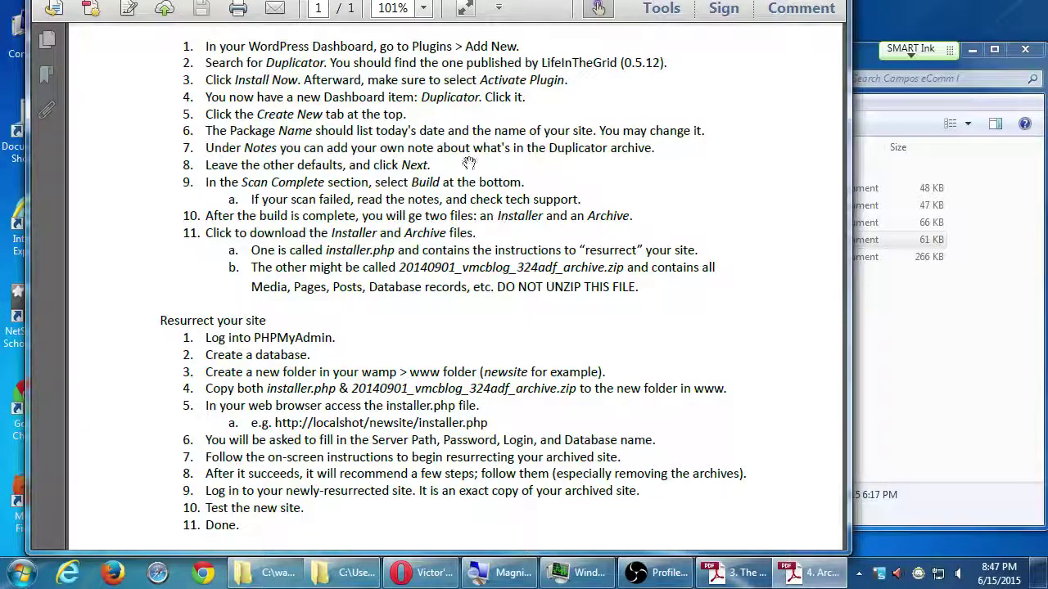
left_click_drag(469, 165, 464, 210)
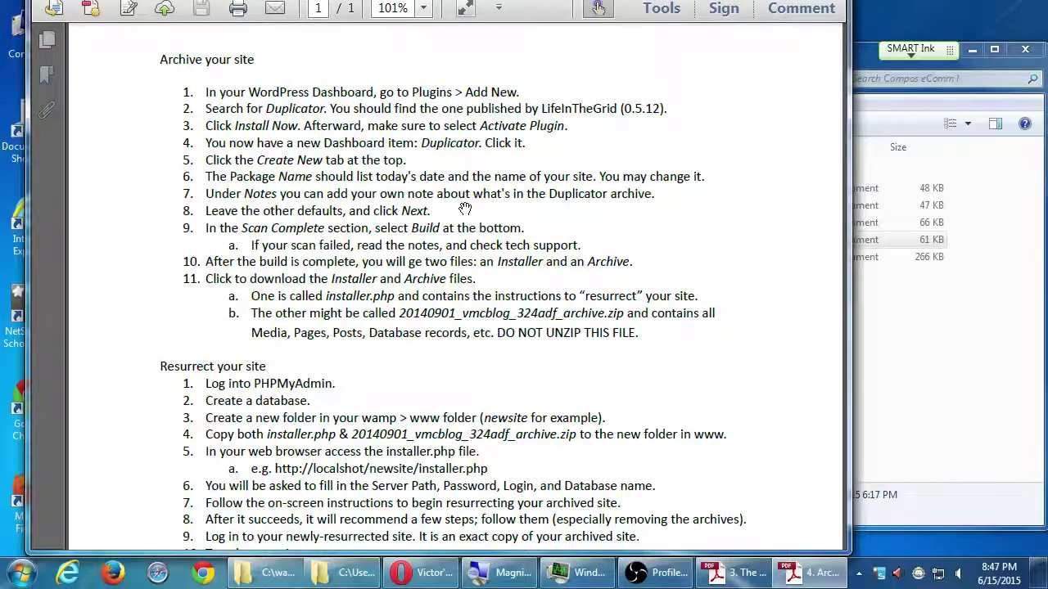
left_click_drag(564, 401, 562, 273)
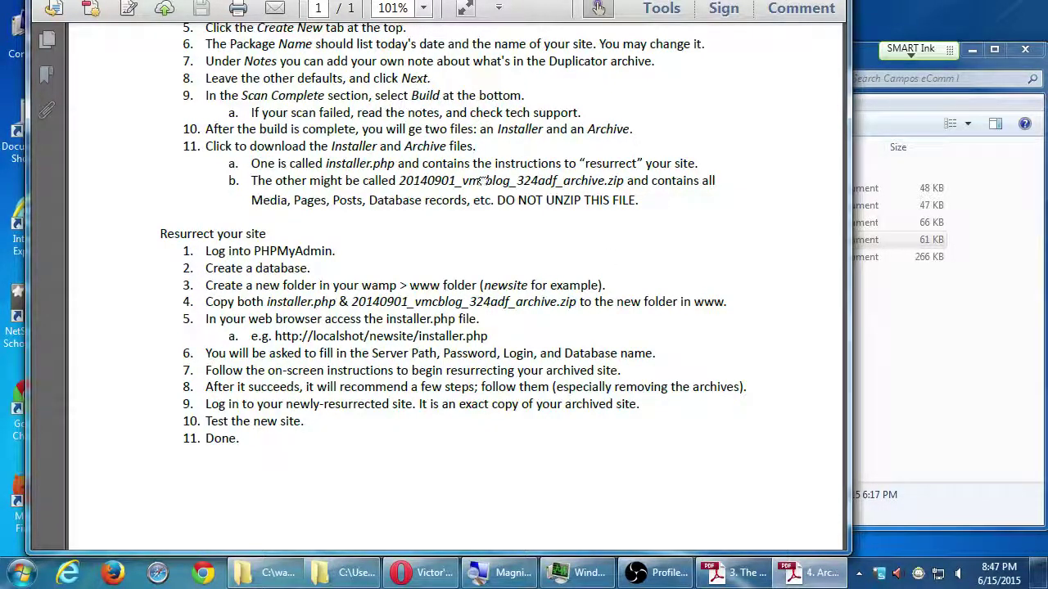
scroll(478, 181, "up", 3)
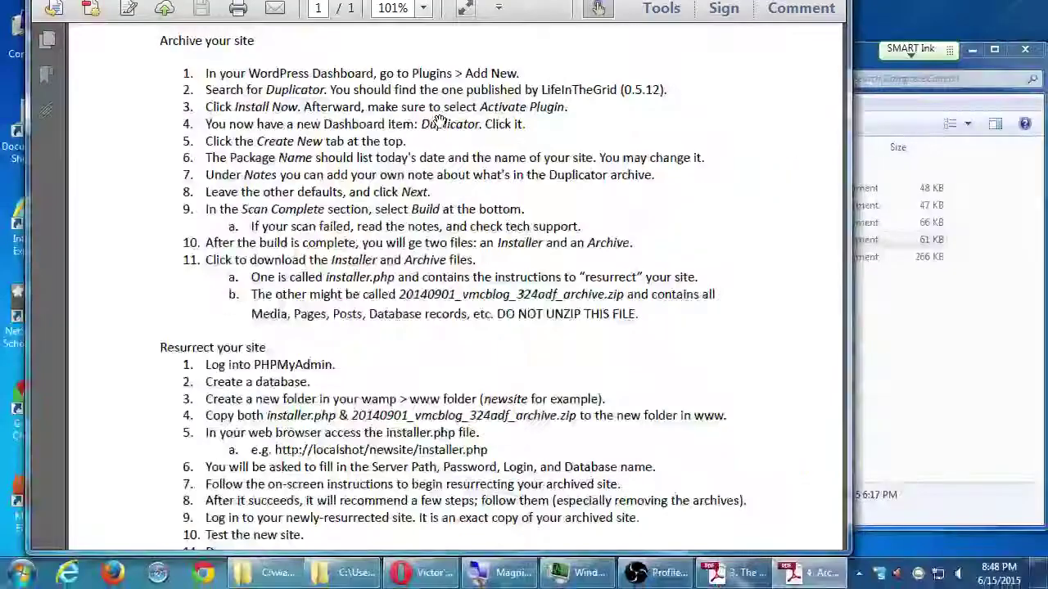
Step: Switch back to the Victor's Bakery site and go to its admin dashboard toward Plugins > Add New
left_click(422, 572)
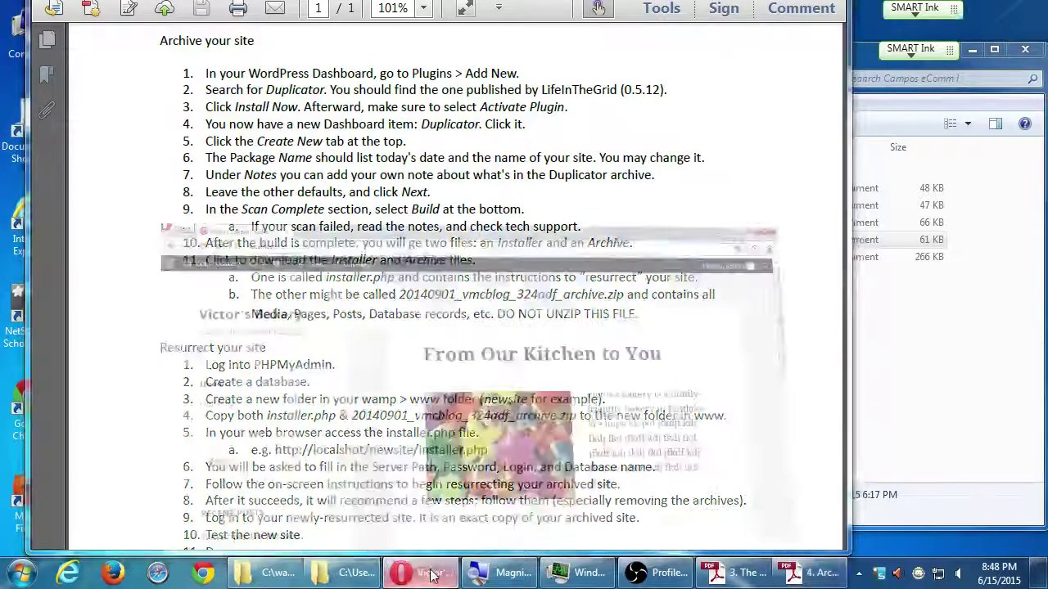
mouse_move(92, 81)
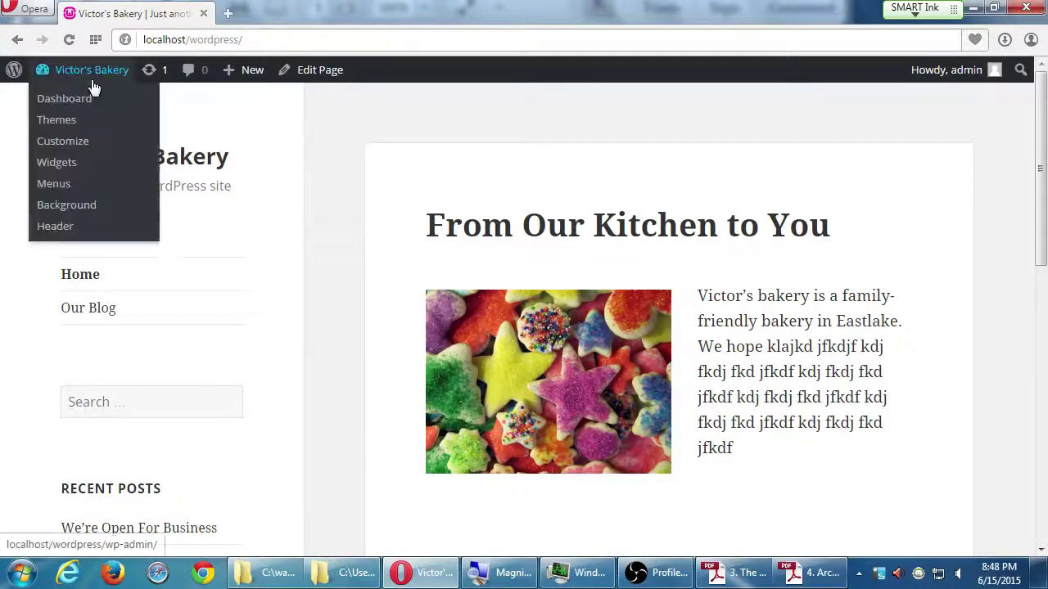
left_click(81, 98)
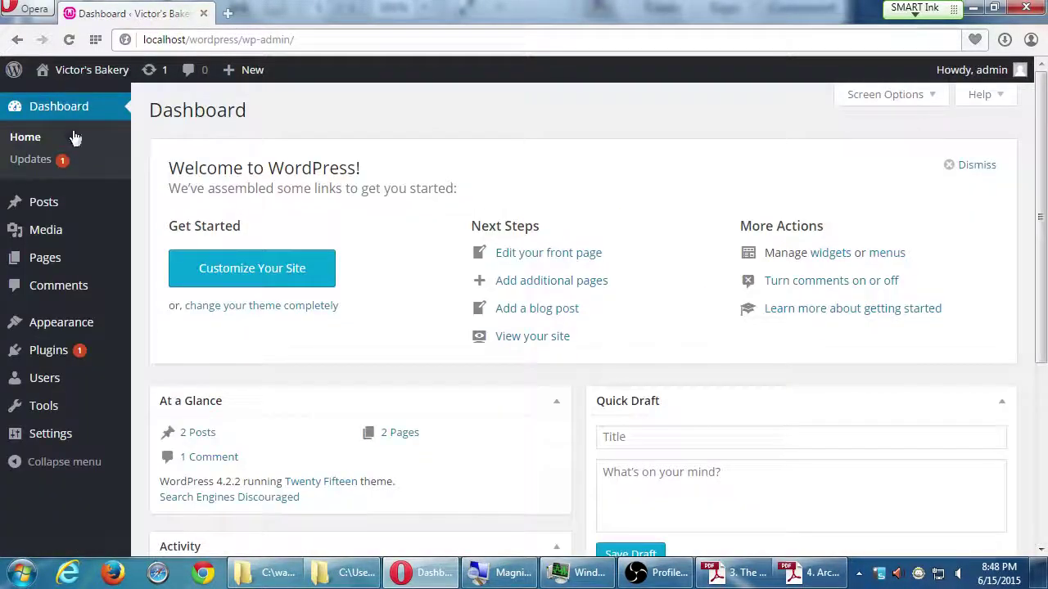
mouse_move(119, 352)
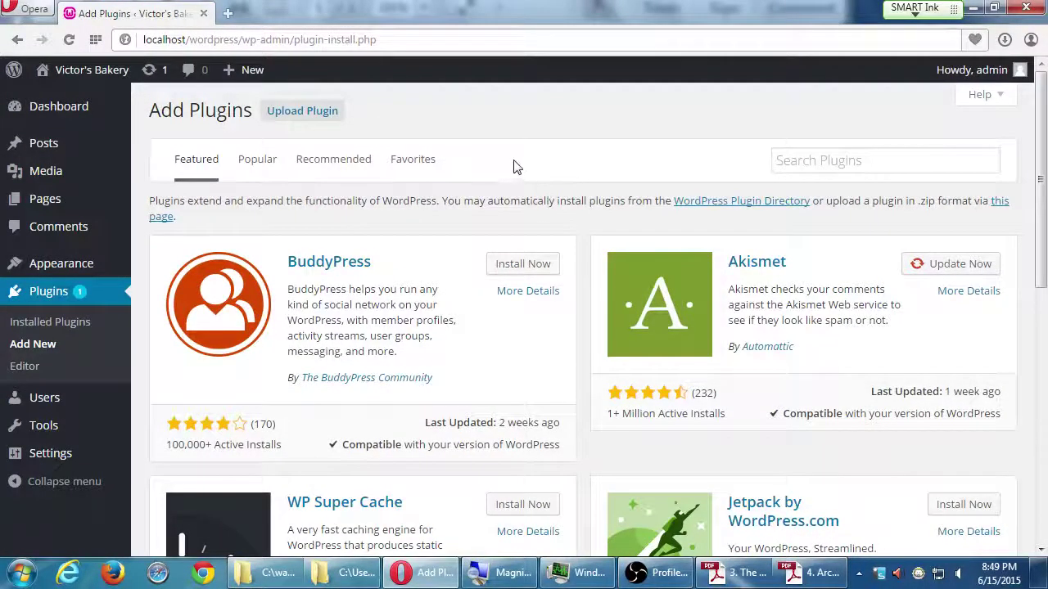
Step: Search the plugin directory for 'duplicator'
scroll(508, 196, "down", 1)
scroll(464, 302, "down", 6)
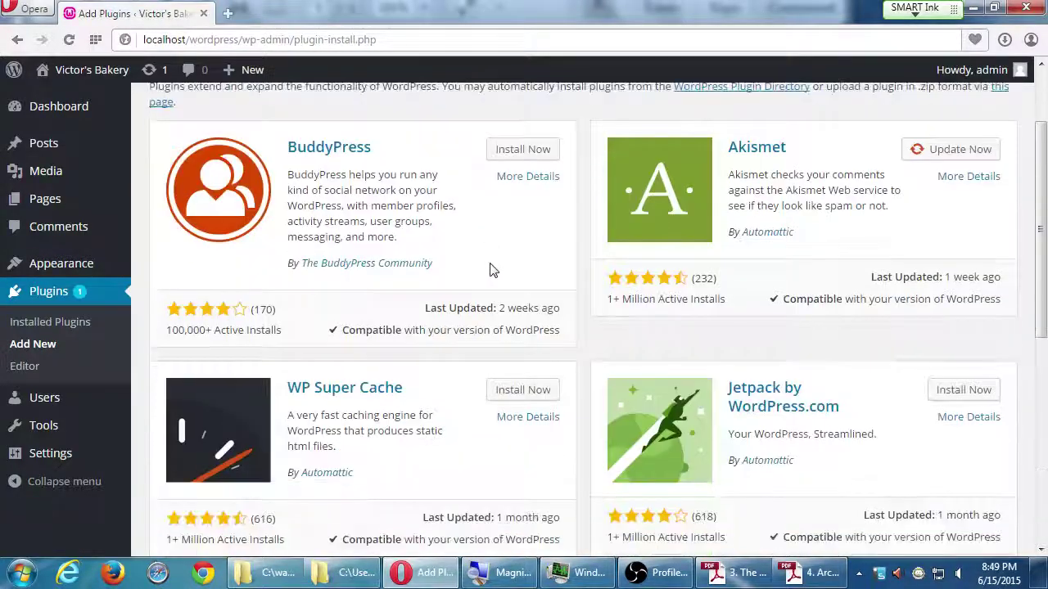
scroll(465, 302, "up", 7)
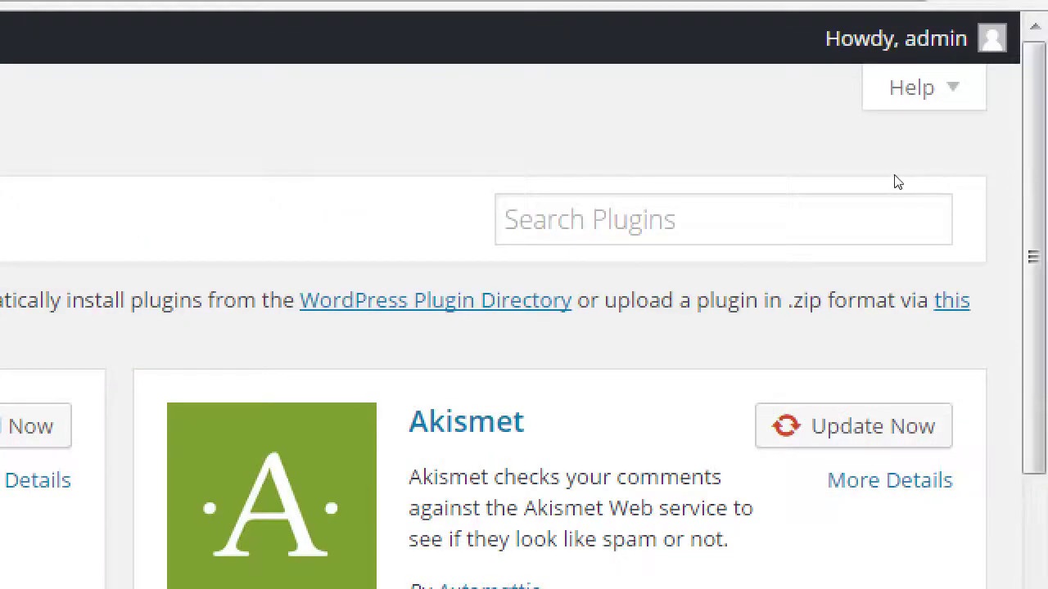
left_click(870, 197)
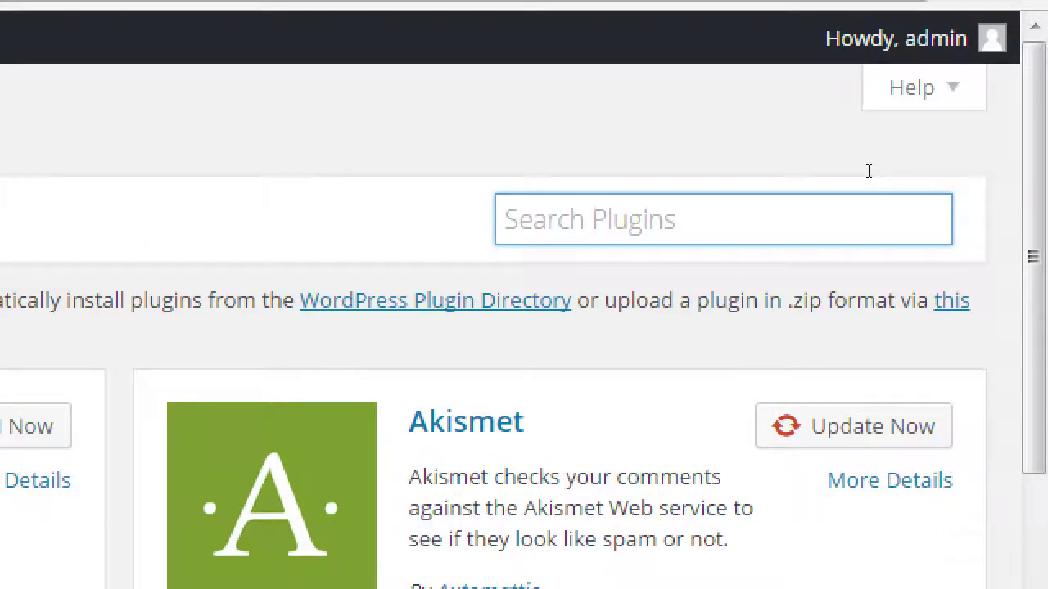
type("duplicator")
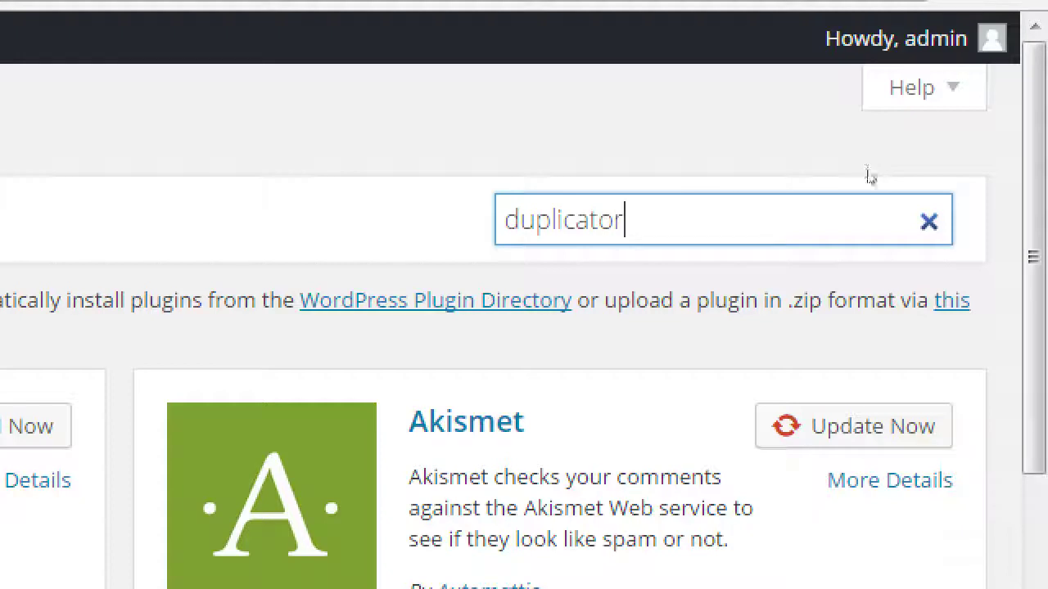
key("Return")
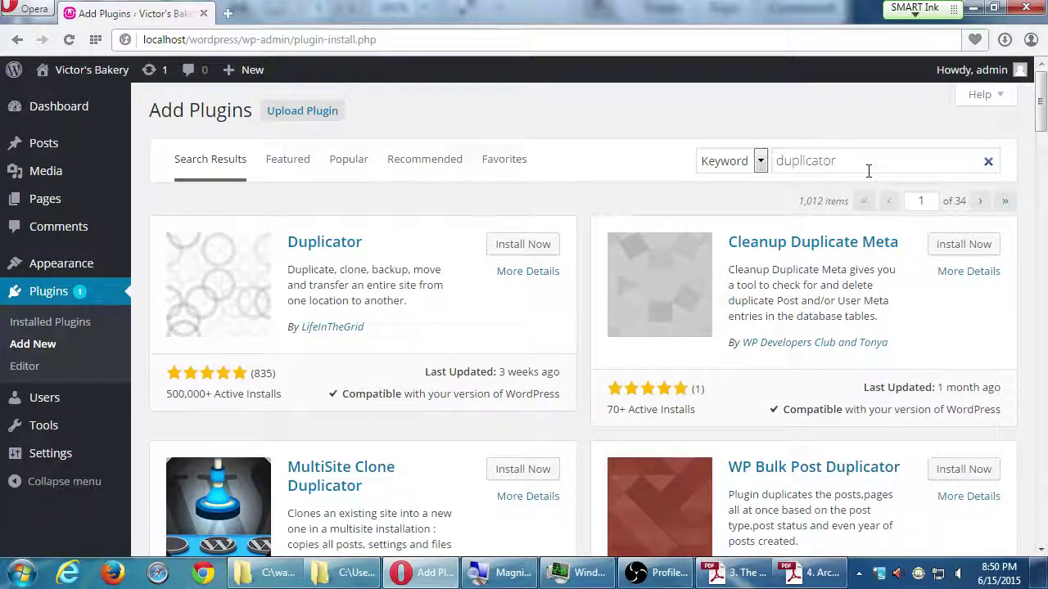
scroll(574, 233, "down", 1)
scroll(575, 233, "down", 1)
scroll(573, 214, "up", 1)
scroll(574, 214, "down", 1)
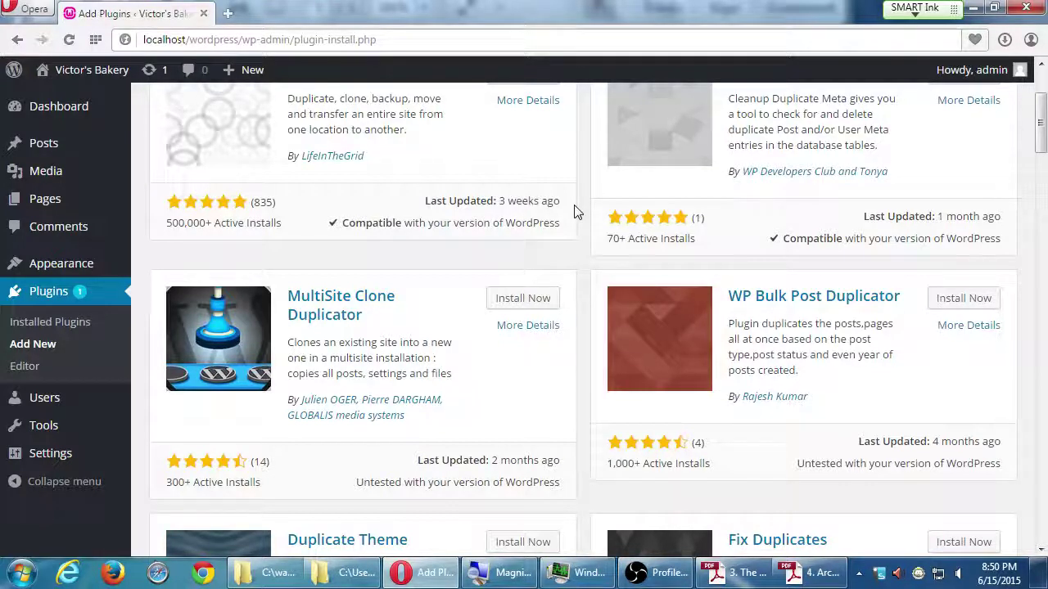
scroll(573, 211, "down", 5)
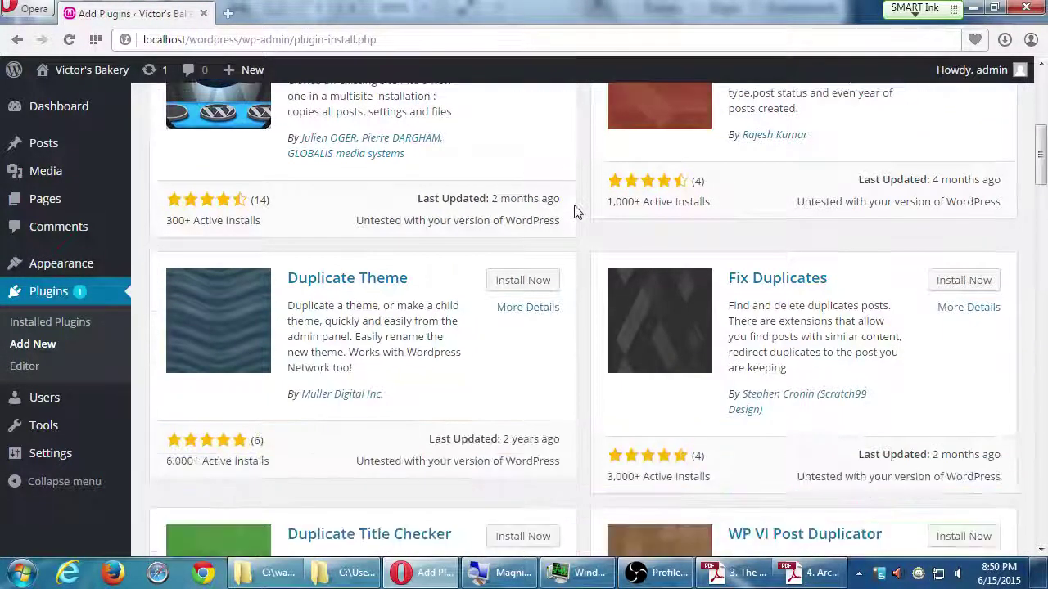
scroll(574, 211, "down", 4)
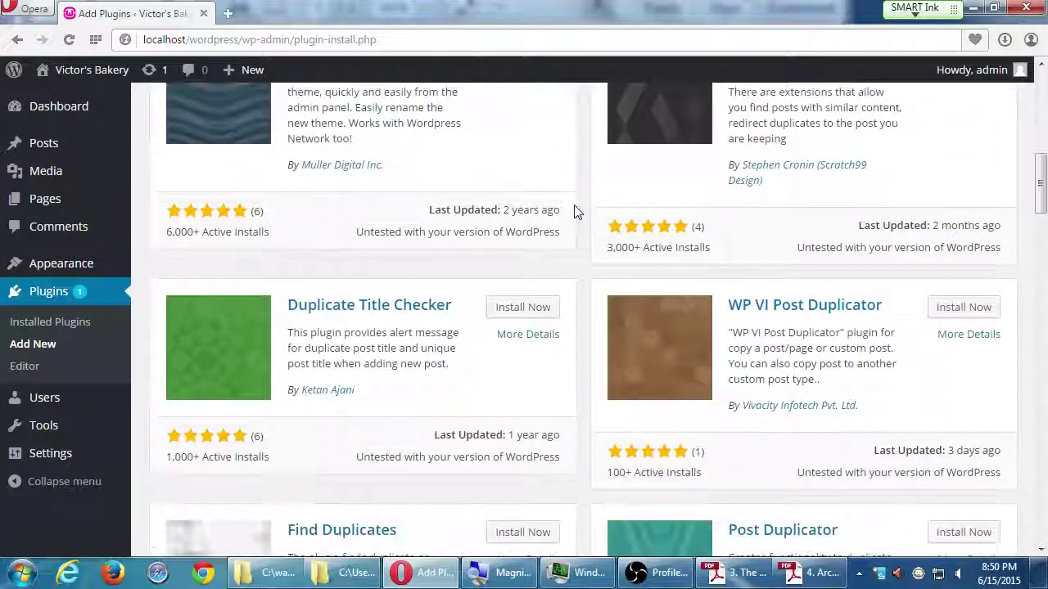
scroll(573, 211, "down", 2)
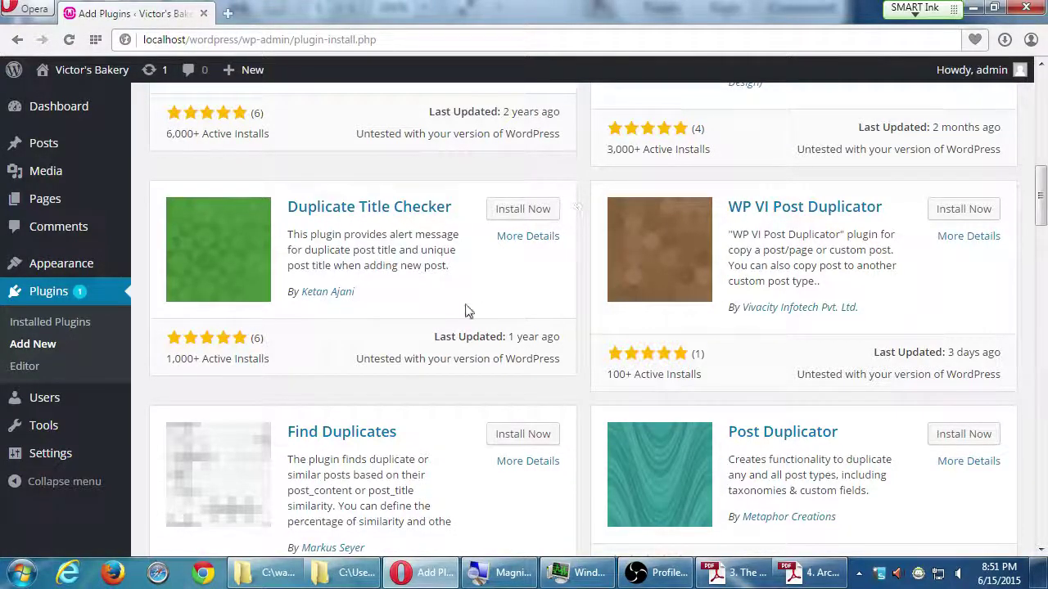
scroll(446, 352, "up", 4)
scroll(434, 375, "up", 4)
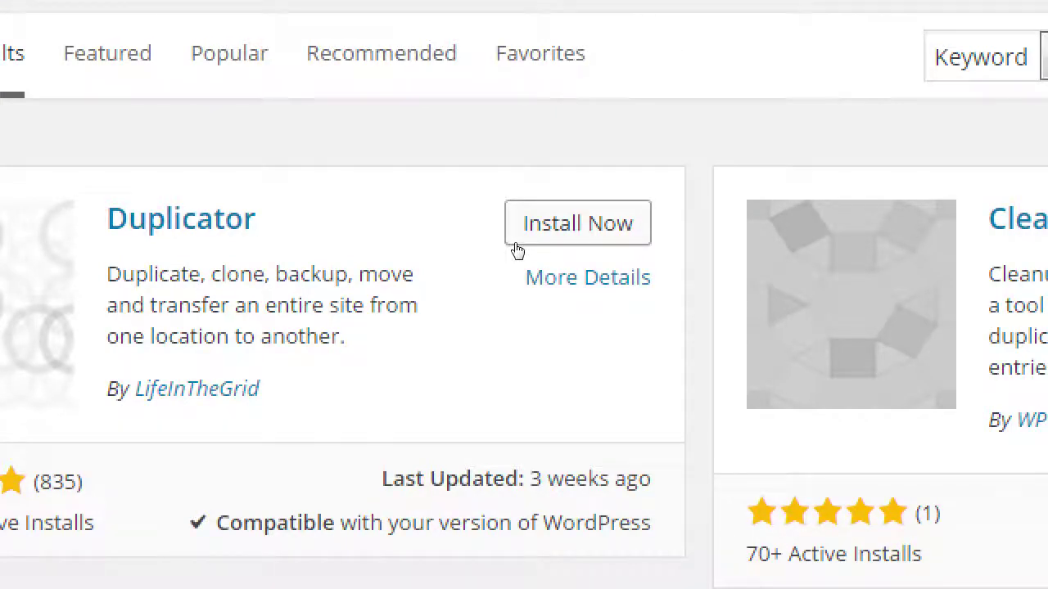
Step: Install Duplicator 0.5.22 from its plugin card and bring the instructions PDF forward
left_click(516, 244)
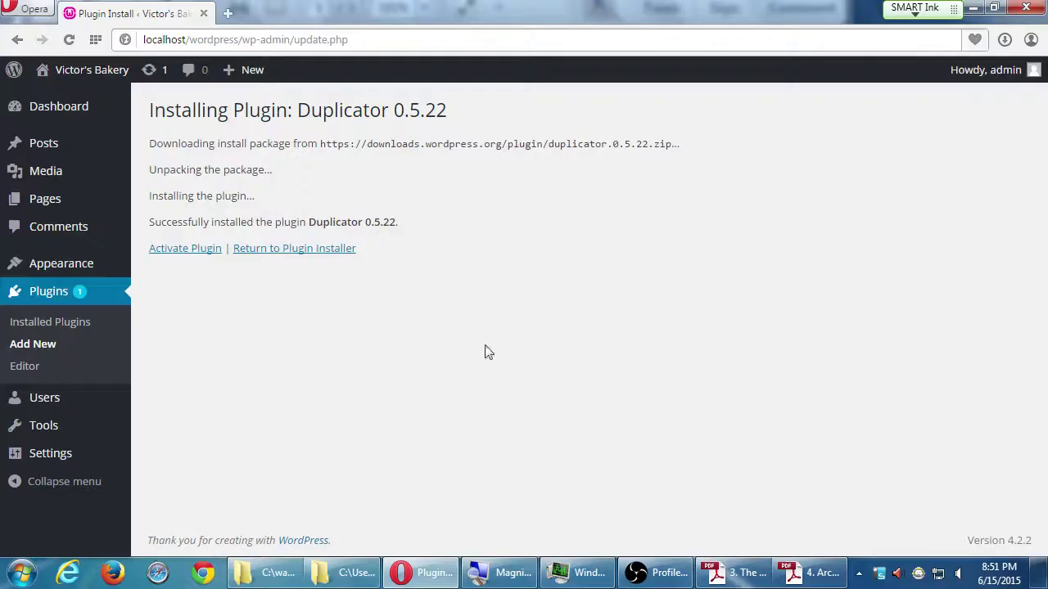
left_click(823, 575)
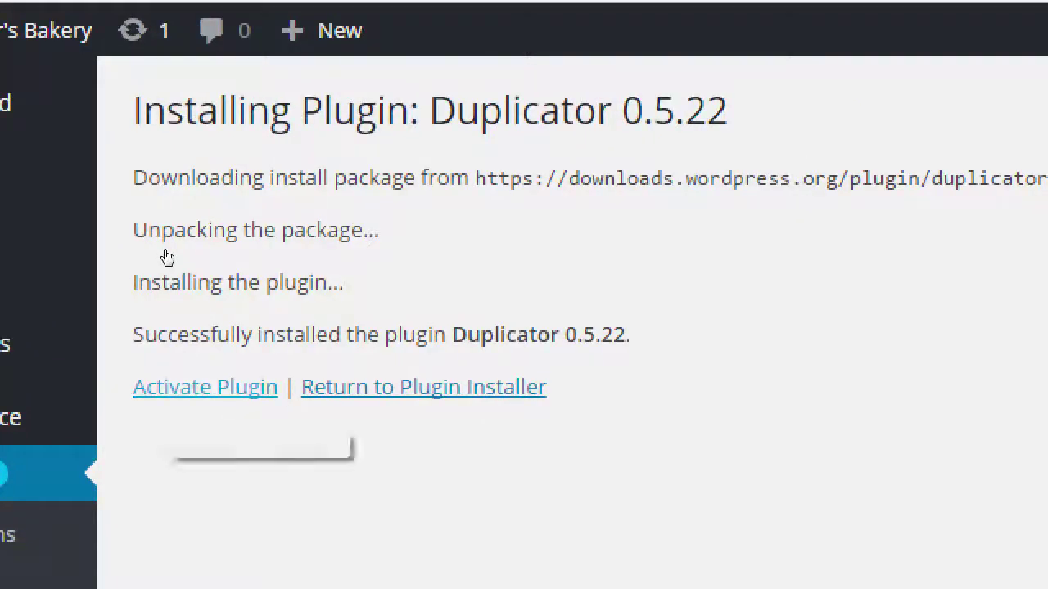
Step: Activate the Duplicator plugin and switch over to the archiving instructions PDF
key("Return")
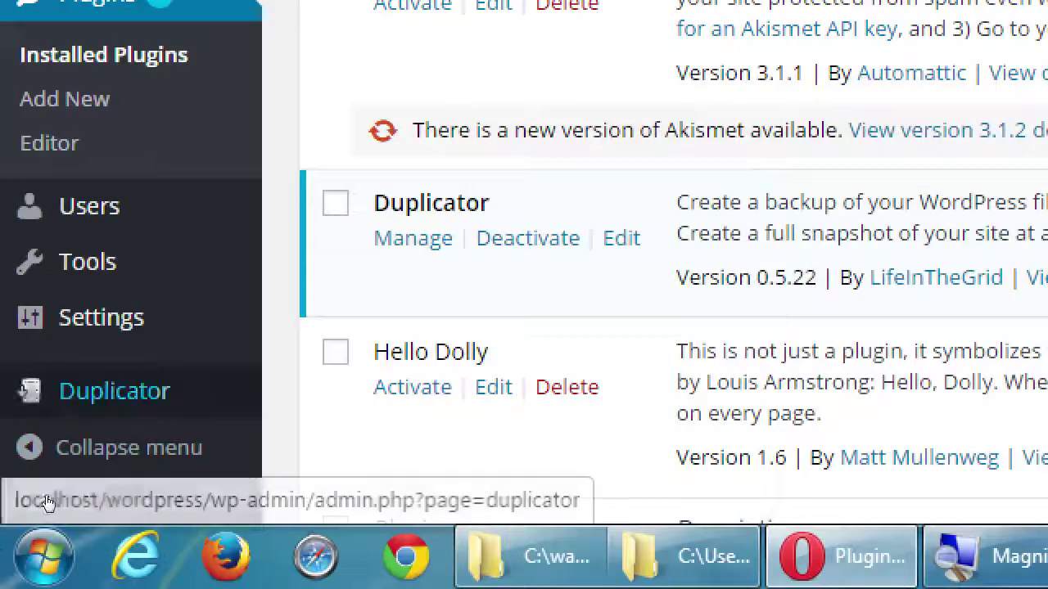
mouse_move(37, 393)
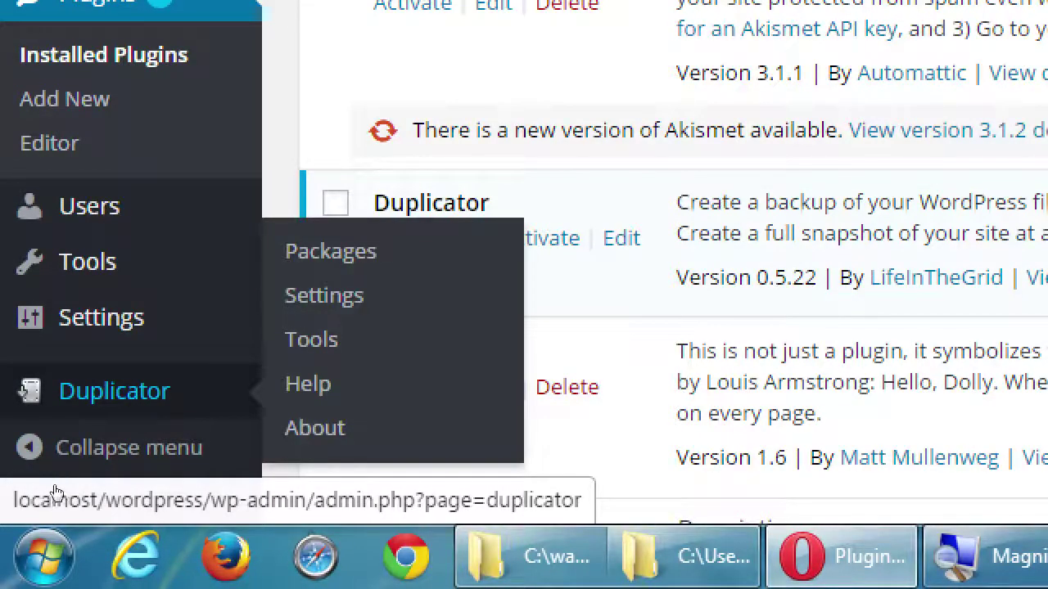
key("alt+Tab")
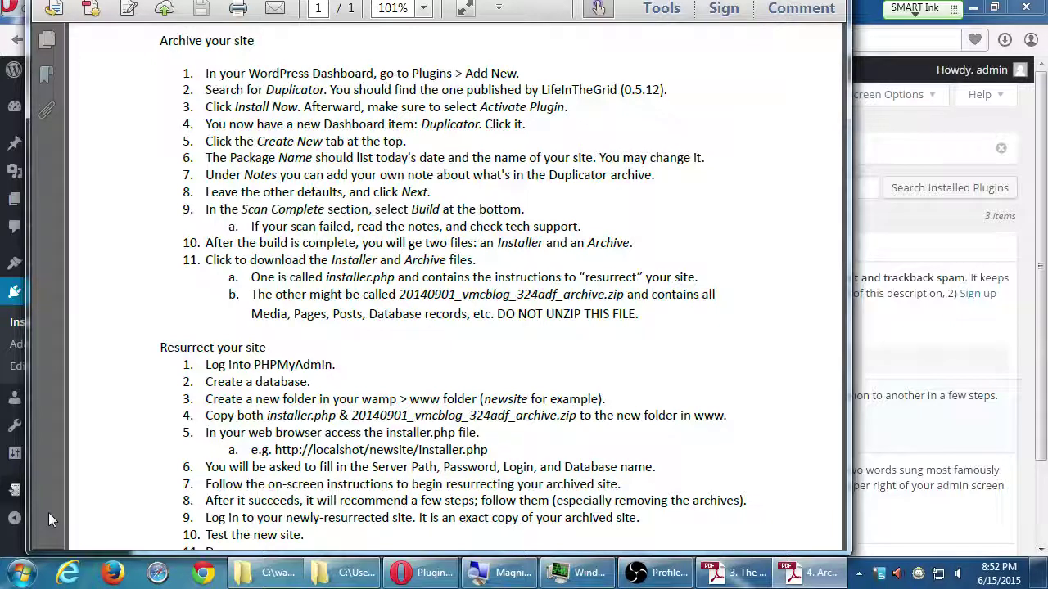
Step: Flip between the PDF and WordPress, ending on the Plugins page with Duplicator active
key("alt+Tab")
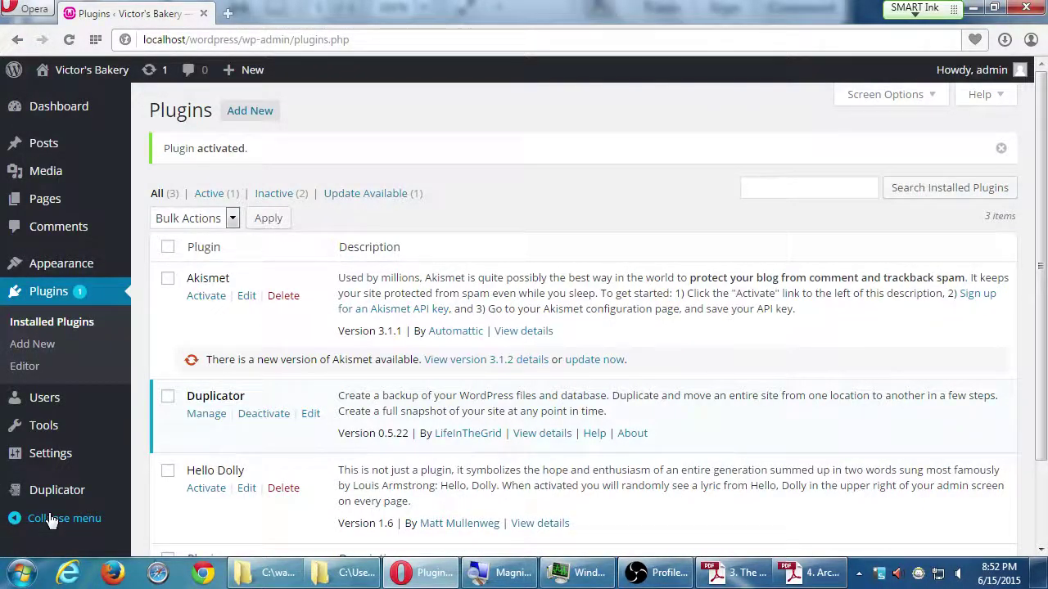
key("alt+Tab")
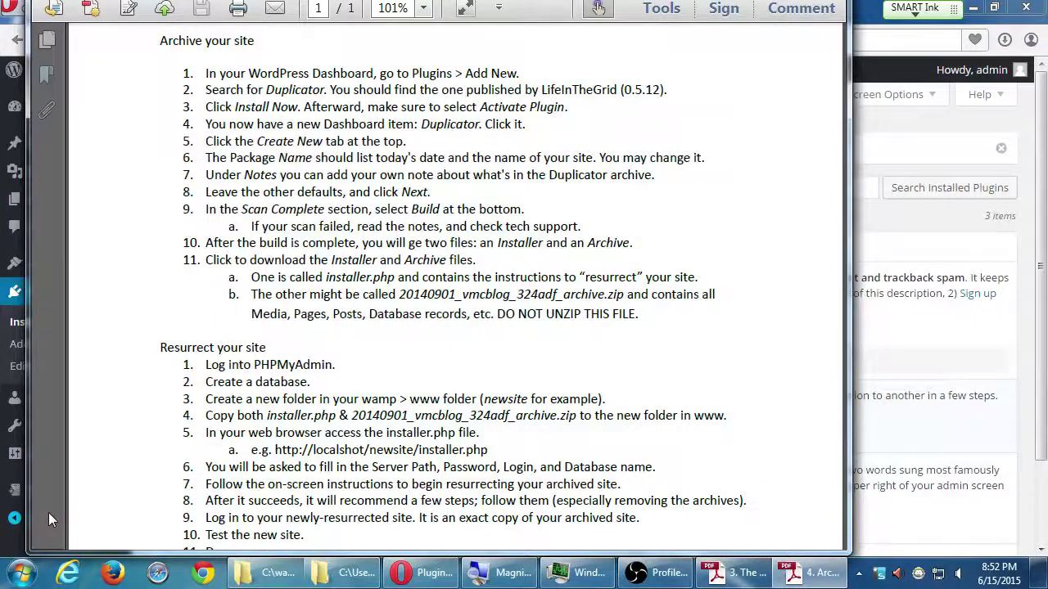
key("alt+Tab")
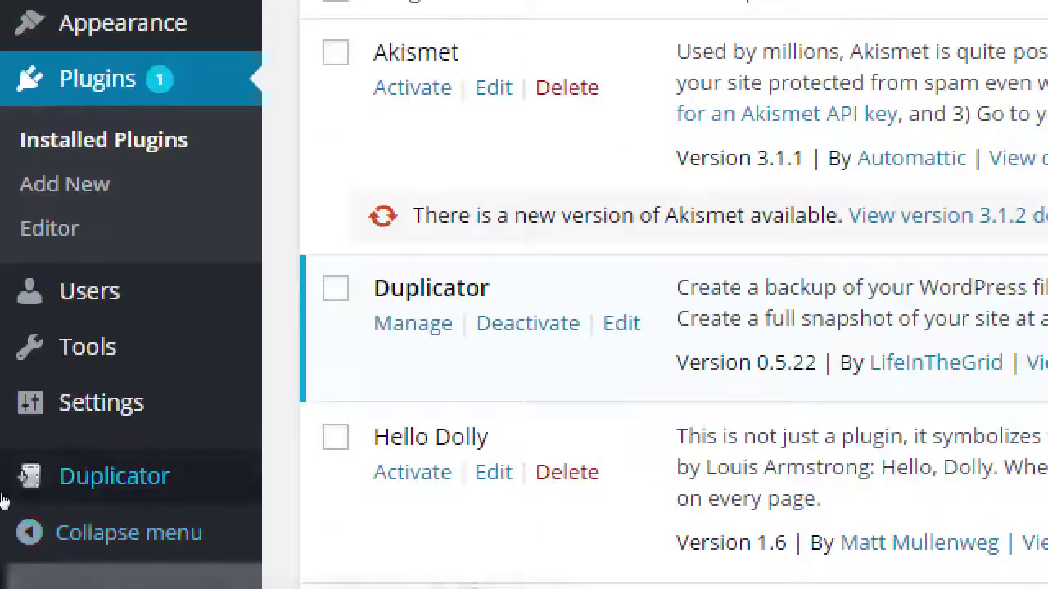
Step: Open Duplicator's Packages page from the admin sidebar
mouse_move(42, 493)
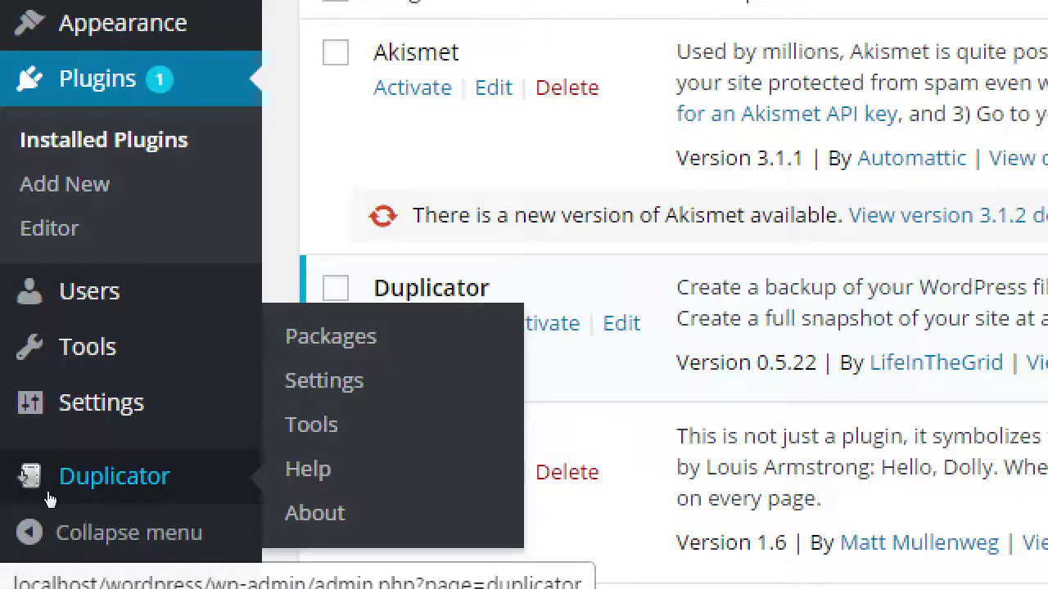
left_click(46, 496)
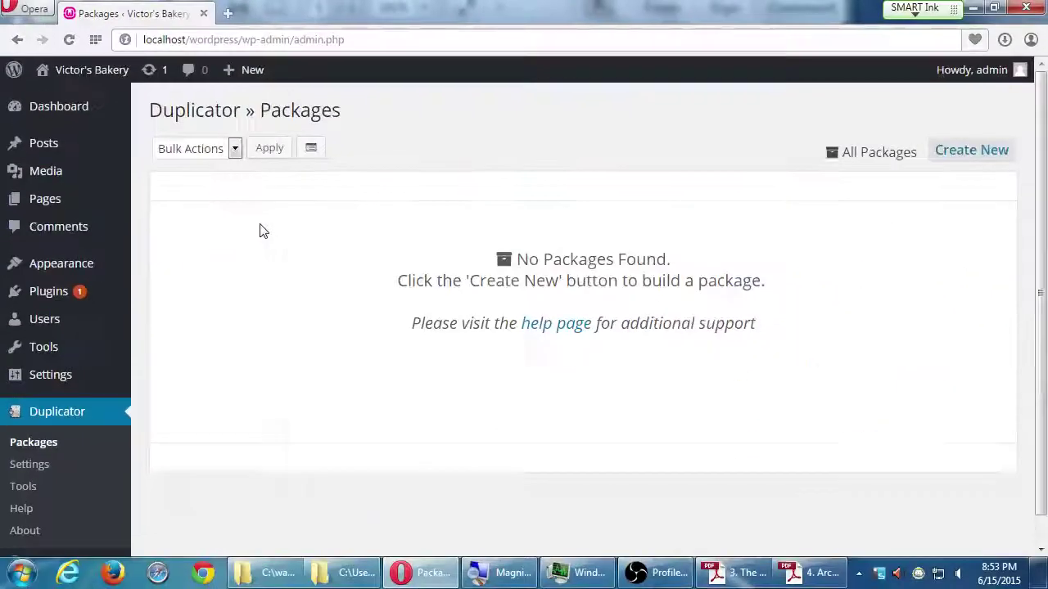
Step: Snap the browser to the left half and the instructions PDF to the right half
key("super+Left")
left_click(635, 243)
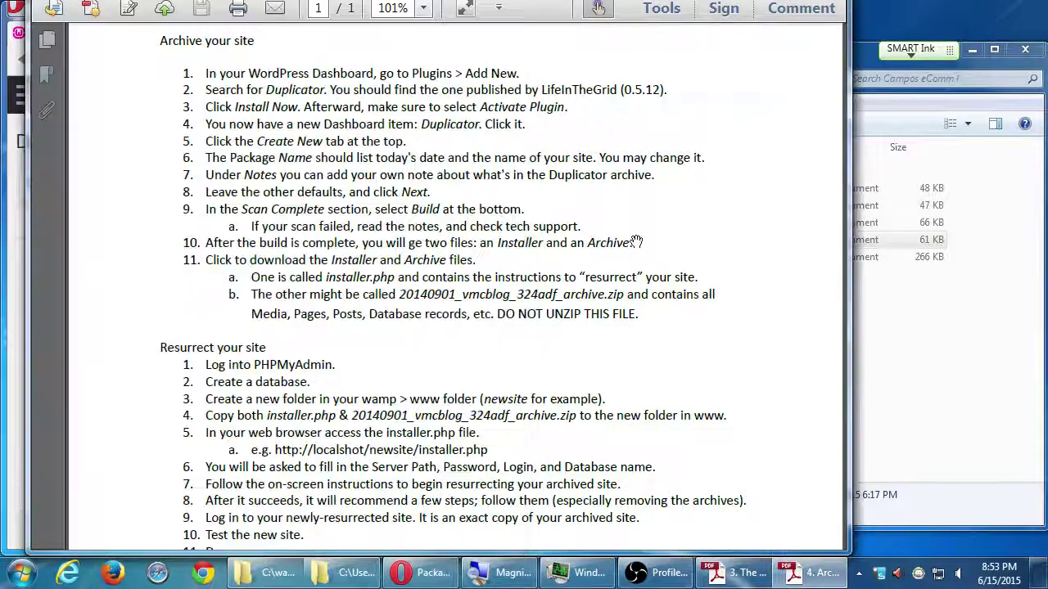
key("super+Right")
scroll(636, 242, "up", 5)
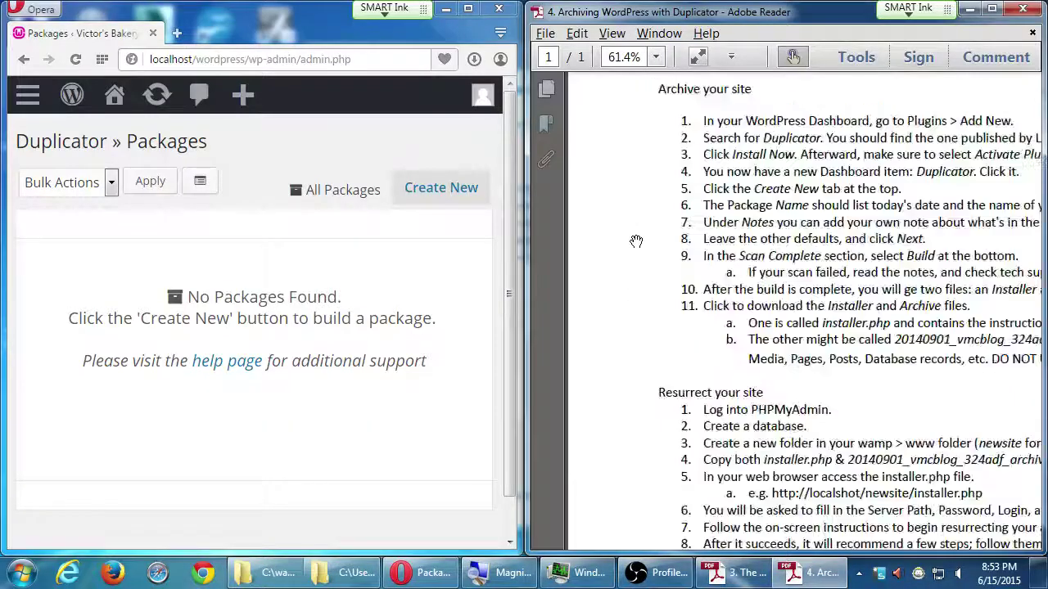
scroll(790, 278, "down", 1)
scroll(792, 275, "down", 1)
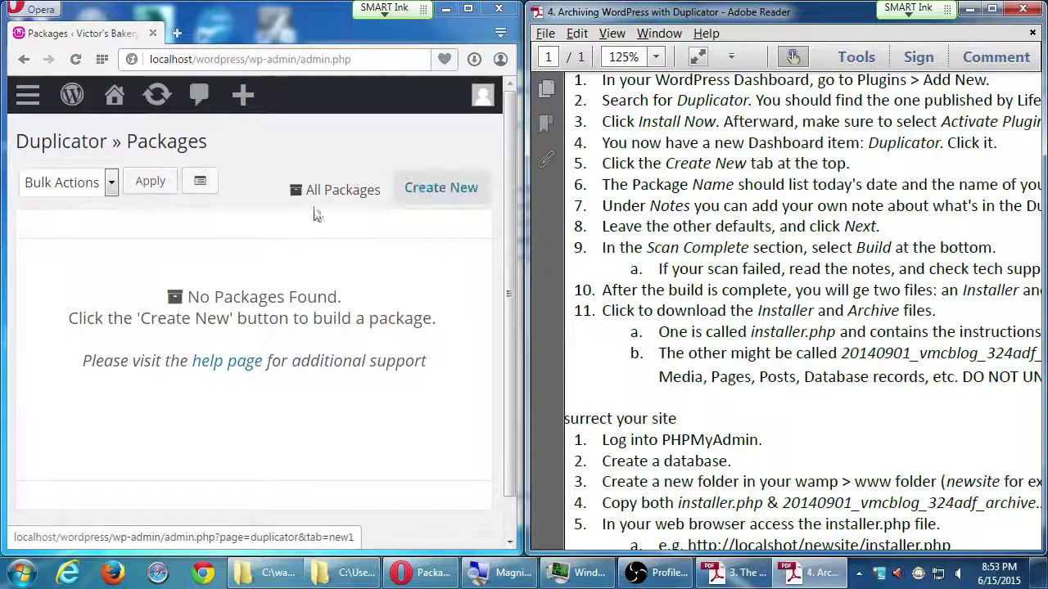
Step: Start a new Duplicator package named 20150616_victorsbakery and maximize the browser
left_click(431, 194)
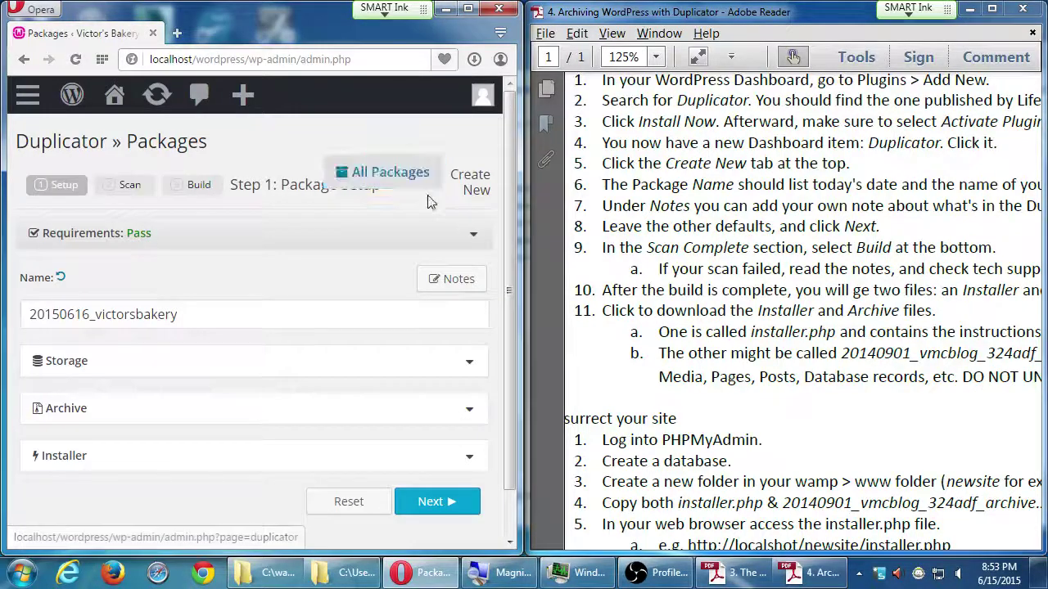
left_click(467, 9)
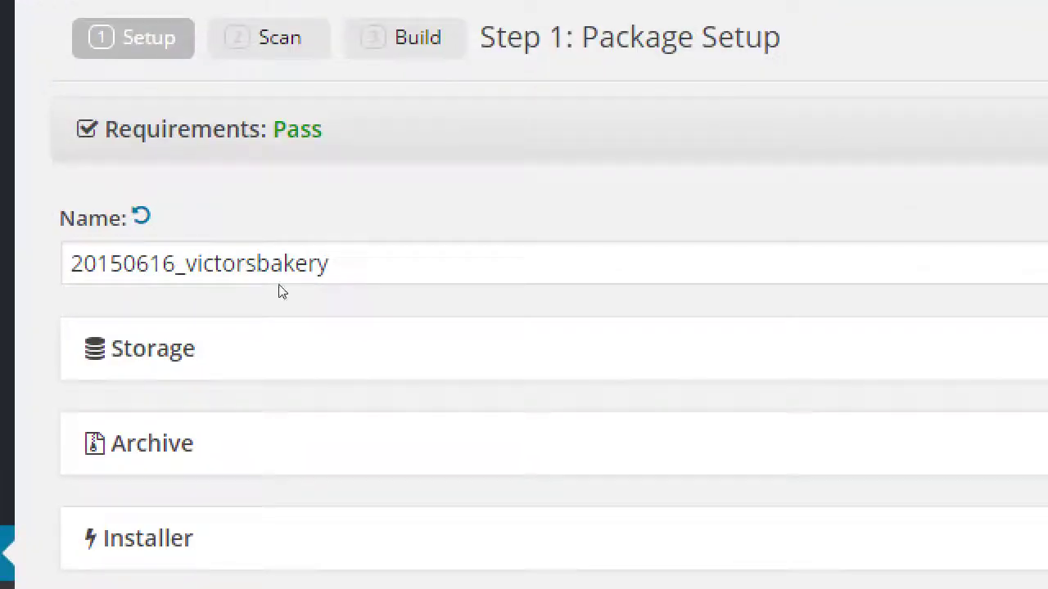
left_click(284, 269)
double_click(320, 267)
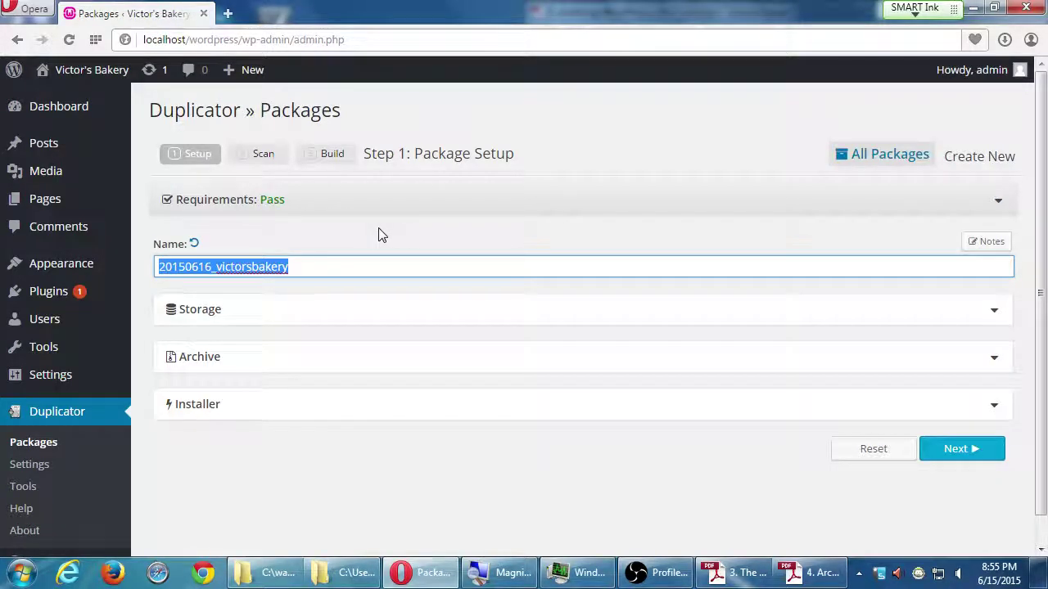
Step: Run the Duplicator scan and review the all-Good results: files 24.47MB, database 1.03MB
left_click(993, 452)
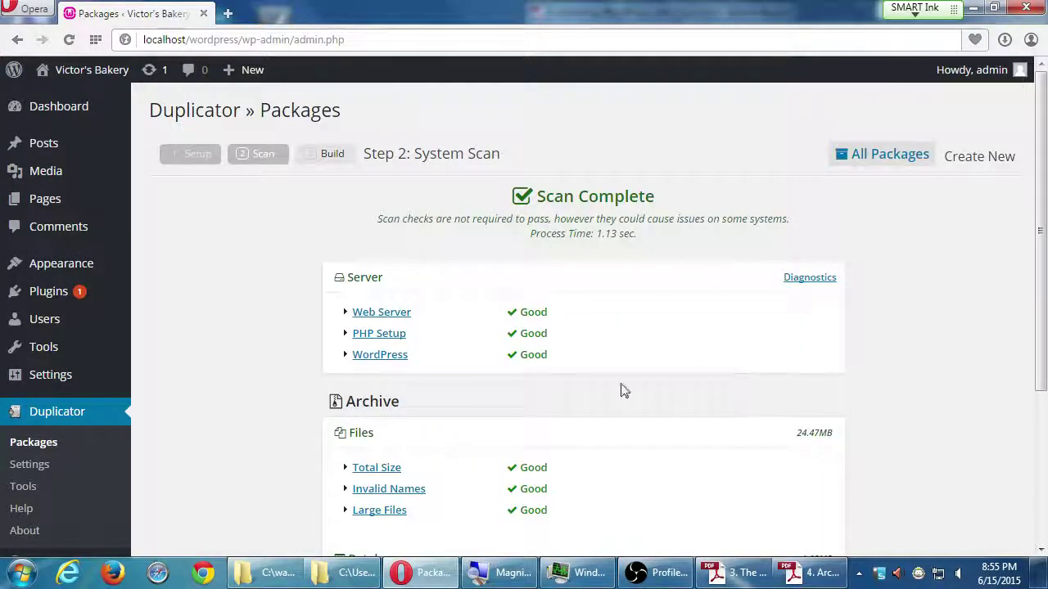
scroll(610, 491, "down", 2)
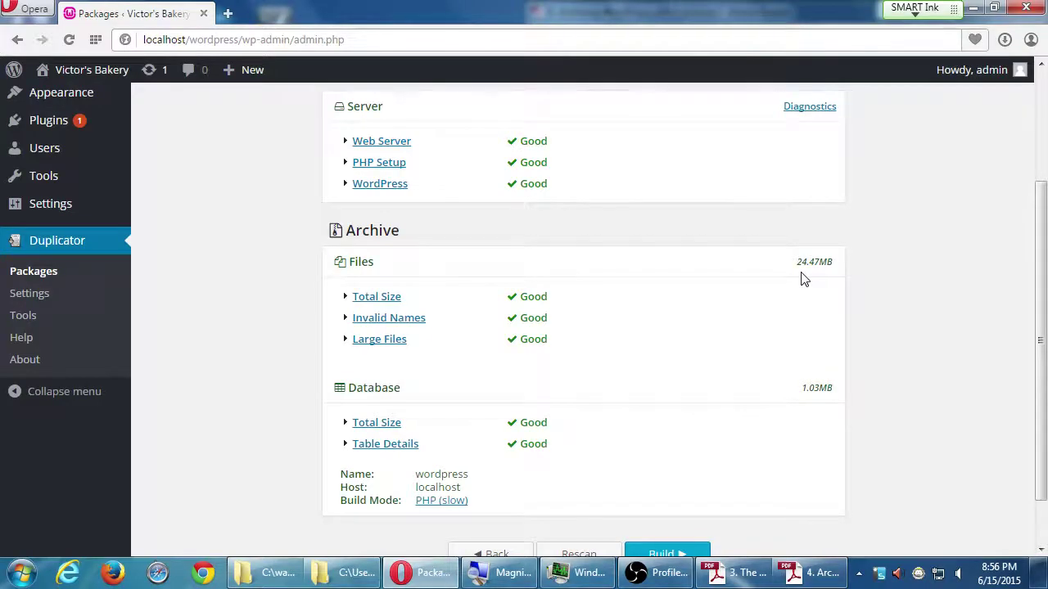
scroll(804, 279, "down", 2)
scroll(802, 278, "up", 1)
scroll(806, 328, "down", 1)
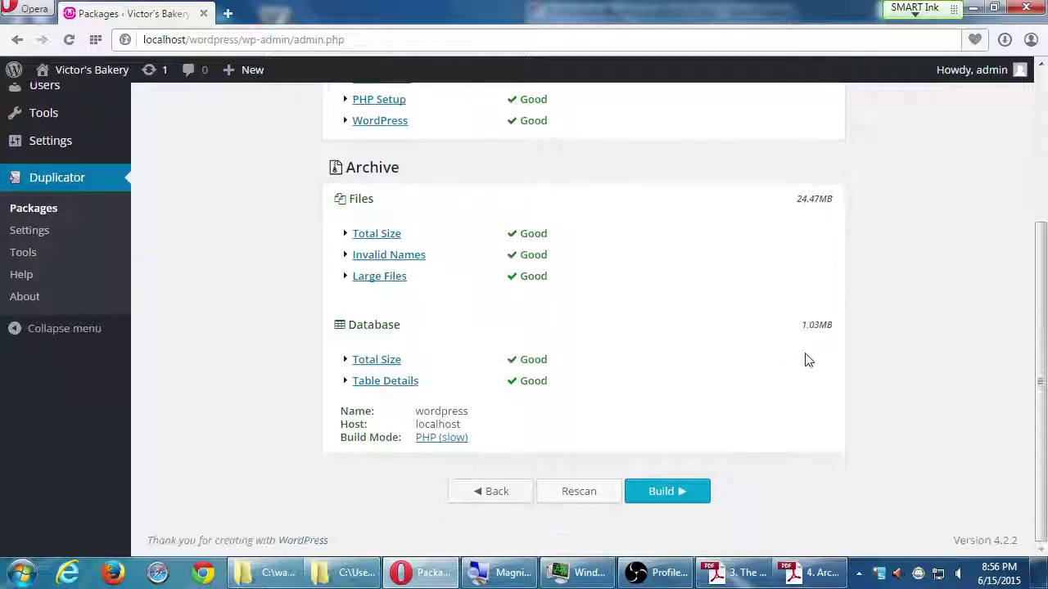
Step: Build the package, completing in 6.55 sec with Installer and a 12.12MB Archive
left_click(679, 495)
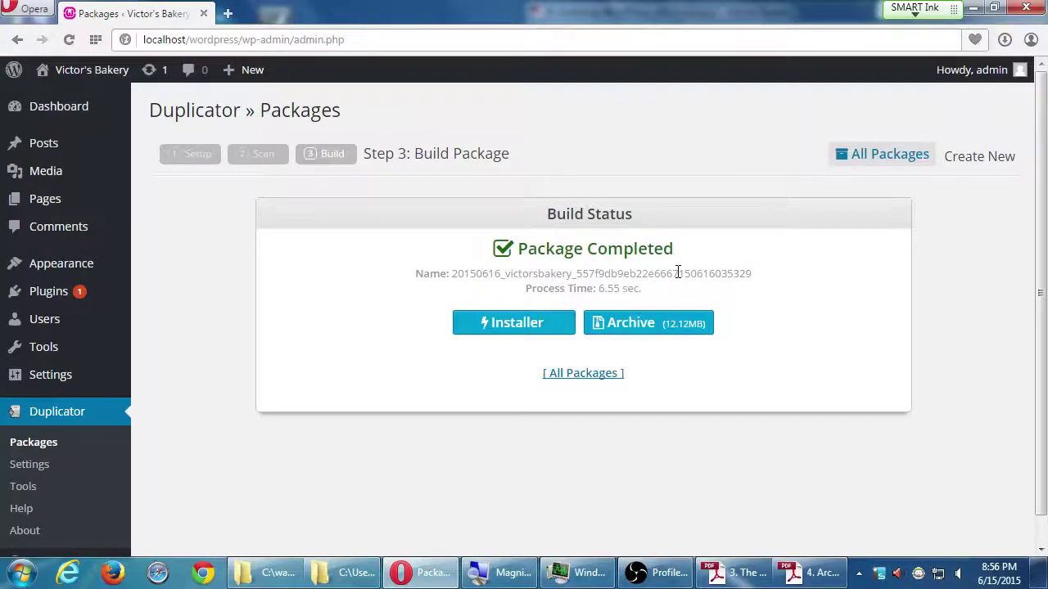
Step: Download installer.php and the 12,508 KB archive zip, then show them in the Downloads folder
left_click(486, 331)
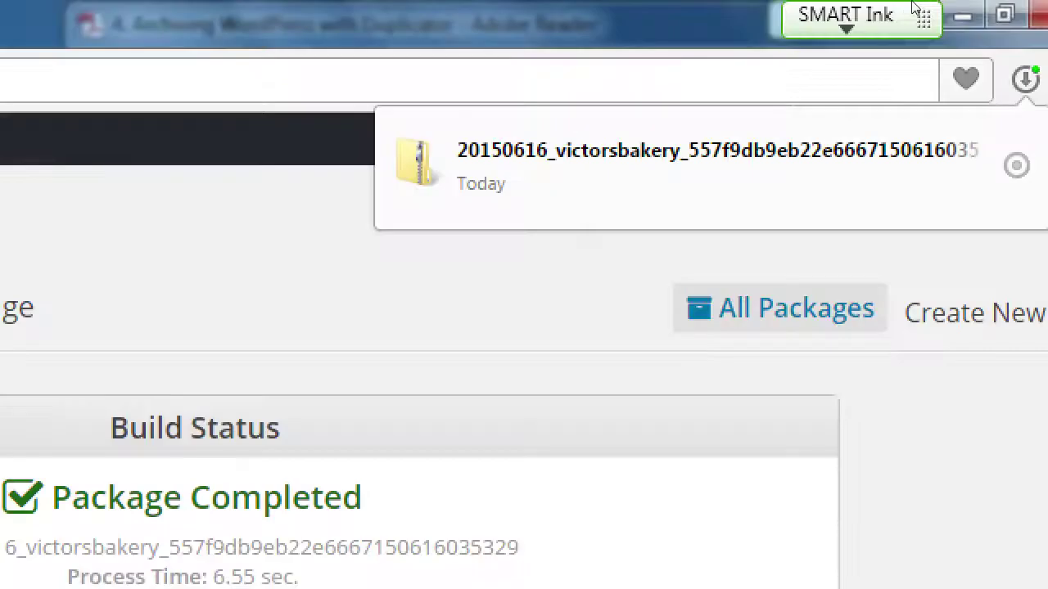
mouse_move(898, 110)
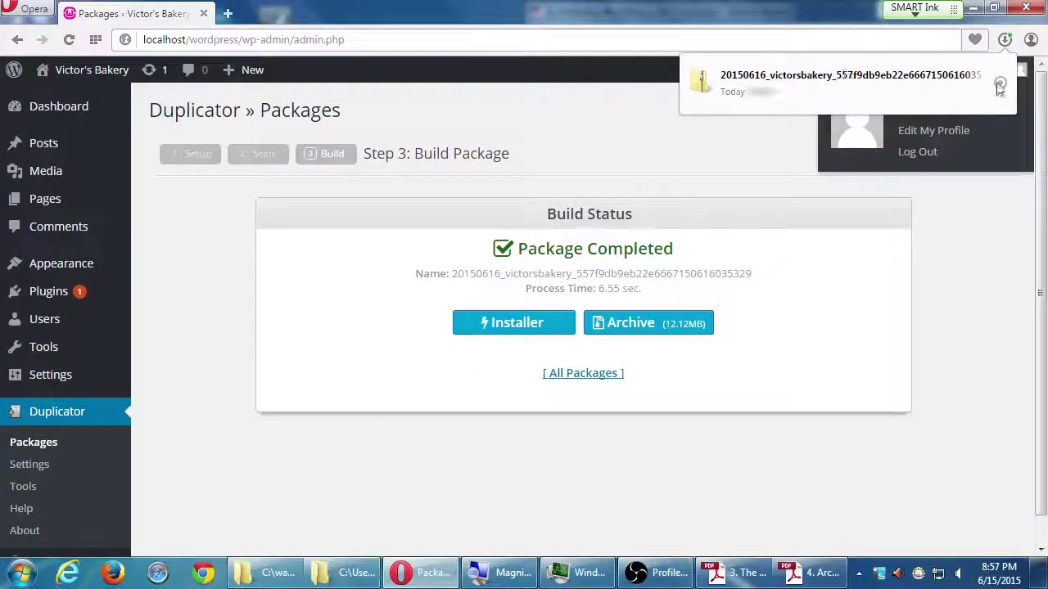
left_click(1000, 86)
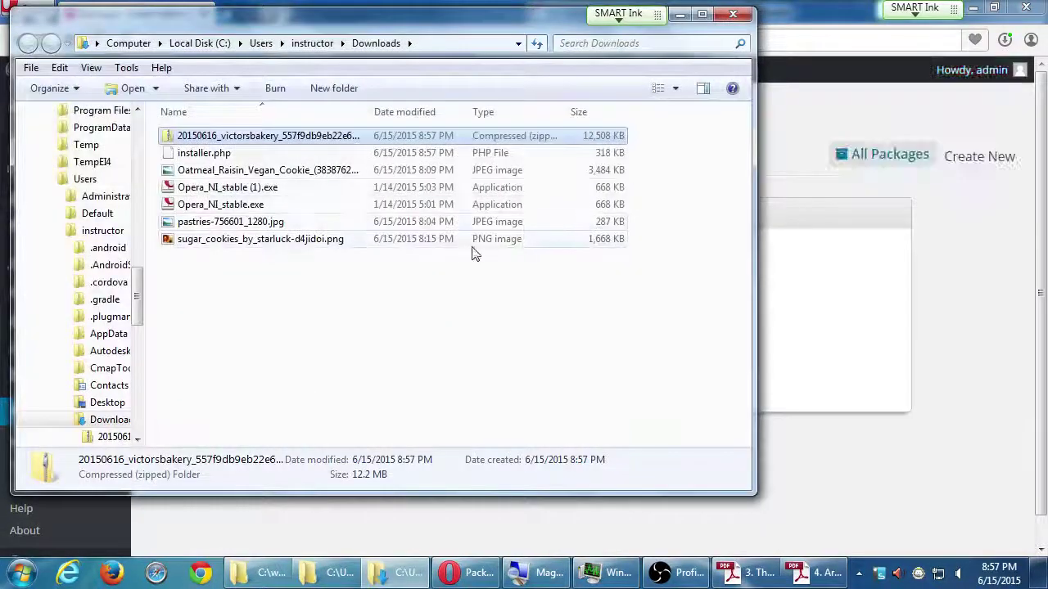
Step: Widen the Name column and select both installer.php and the victorsbakery archive zip
double_click(370, 112)
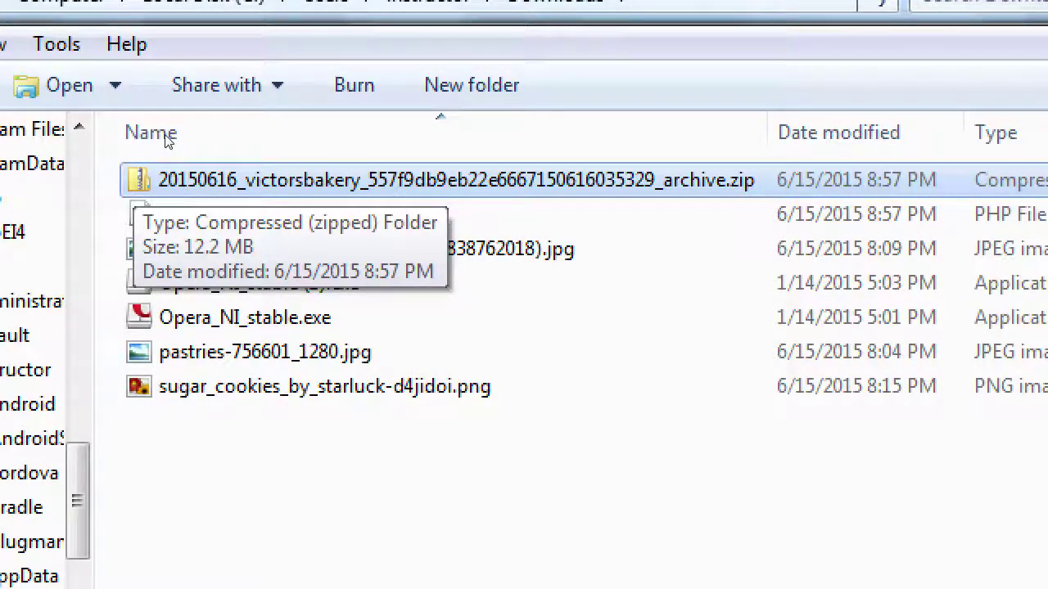
key("Down")
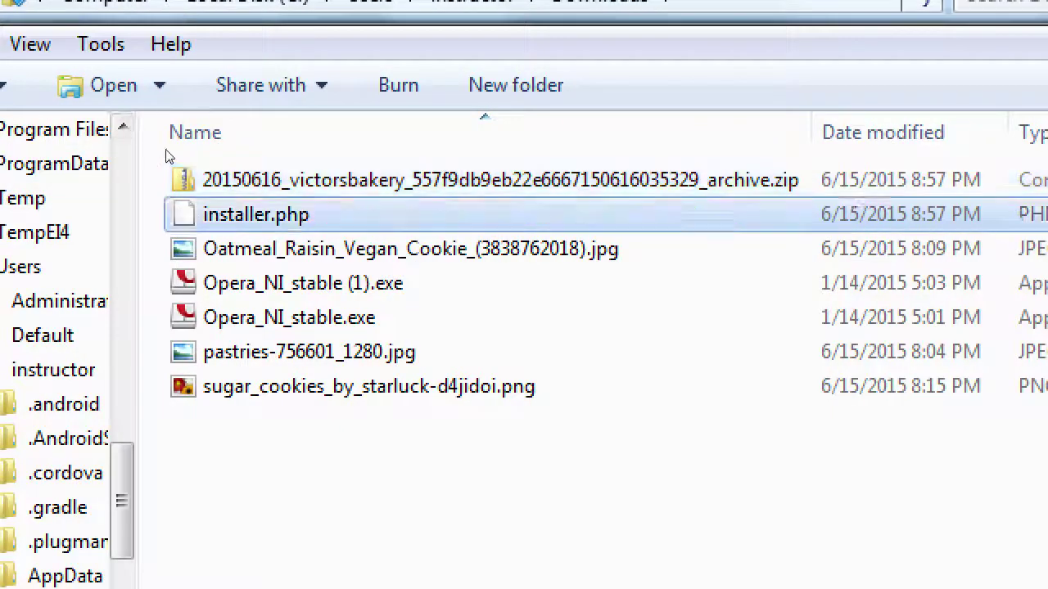
left_click(176, 178, "shift")
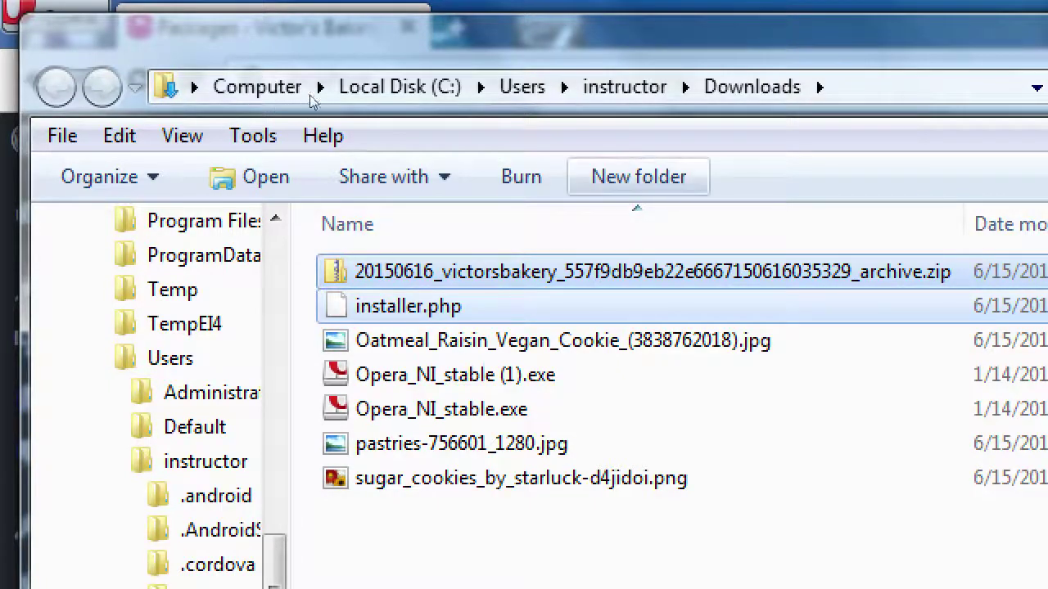
Step: Create a new folder named 2015-06-16 Victor in Downloads
key("ctrl+shift+n")
type("2015")
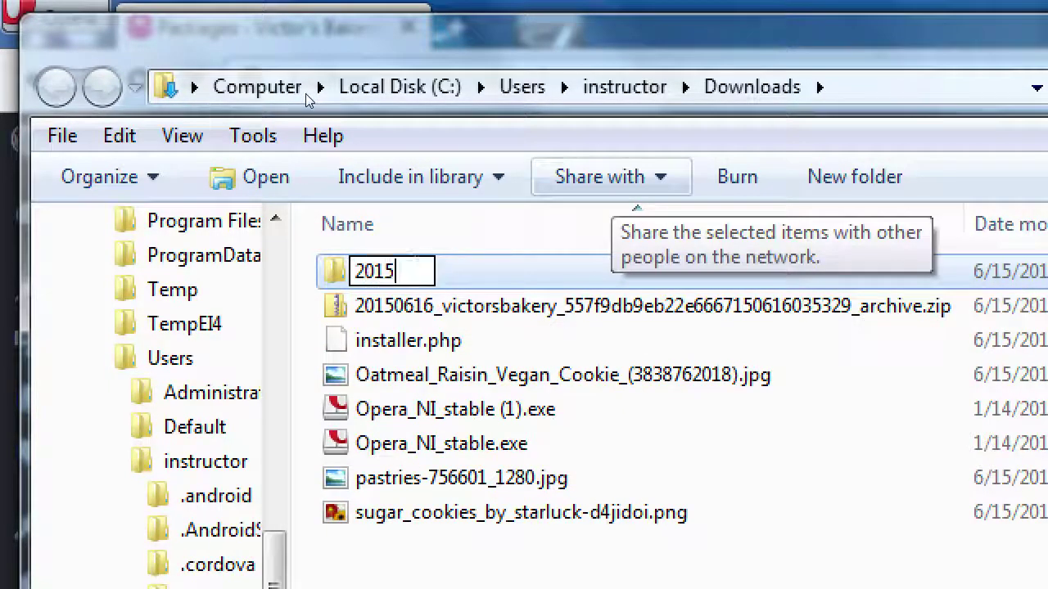
type("-06-0")
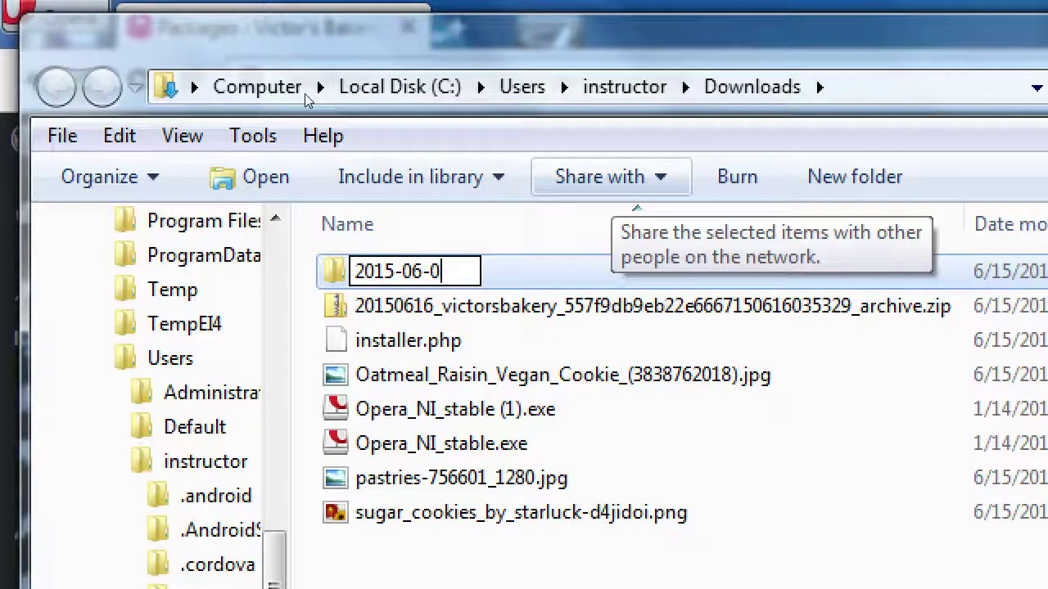
key("BackSpace")
type("16 Vic")
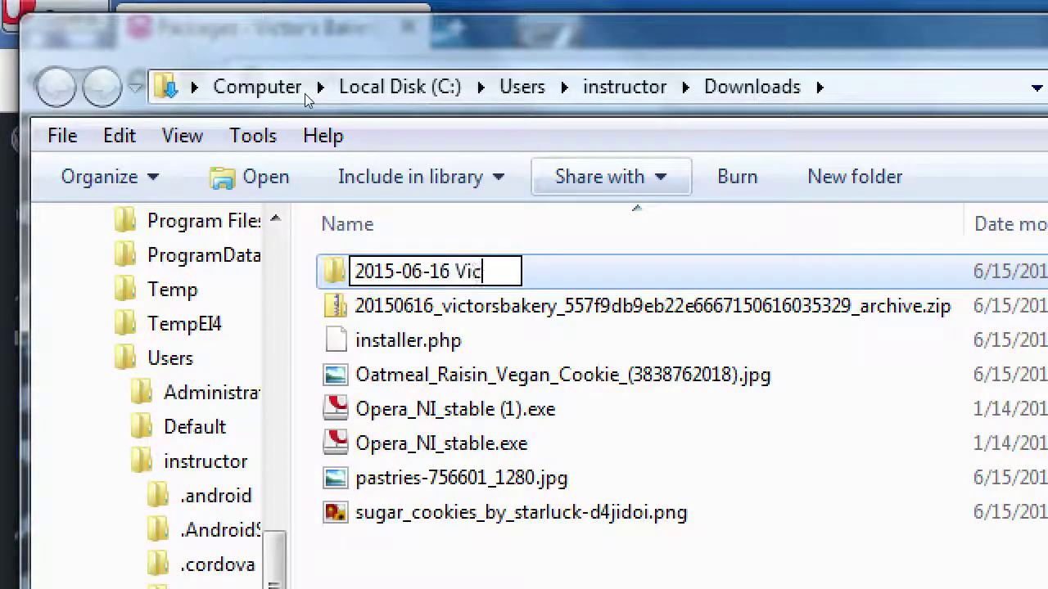
type("tor")
key("Return")
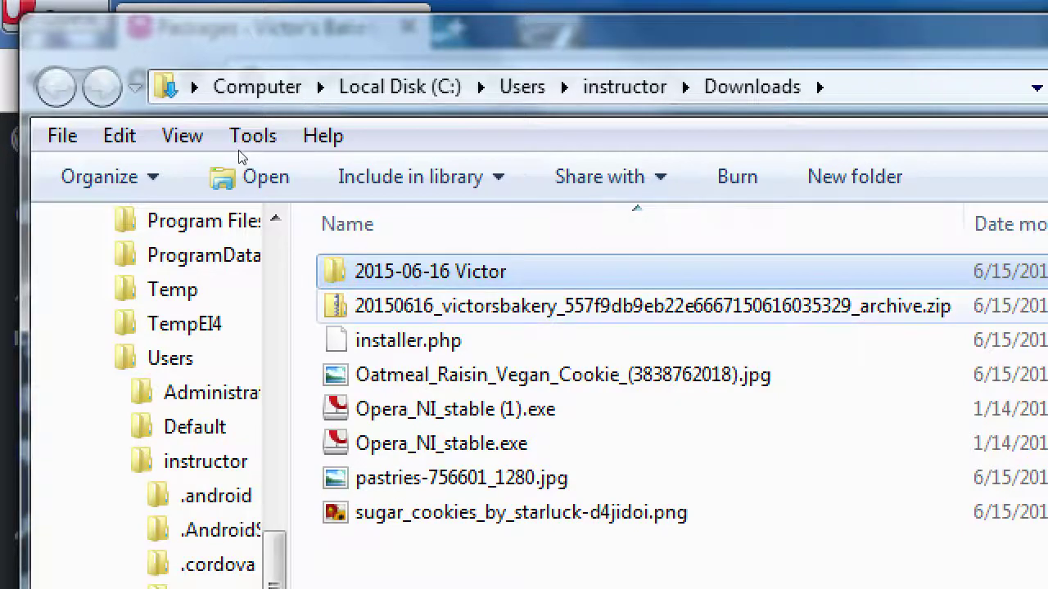
Step: Move the archive zip and installer.php into the 2015-06-16 Victor folder
key("Down")
key("shift+Down")
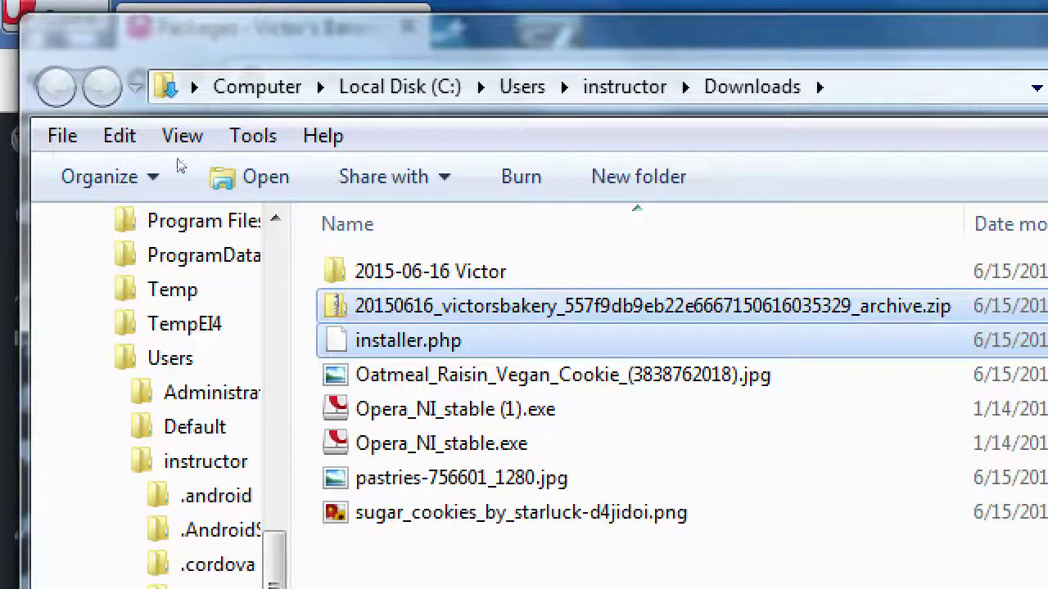
left_click_drag(393, 341, 348, 272)
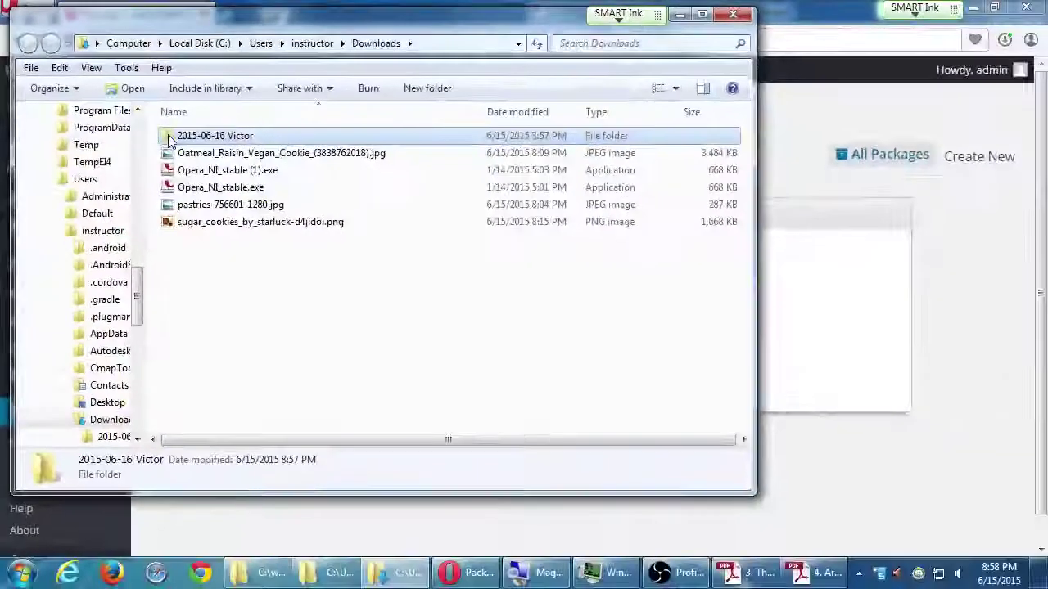
Step: Snap the Downloads window to the left half and the wamp www window to the right
key("super+Left")
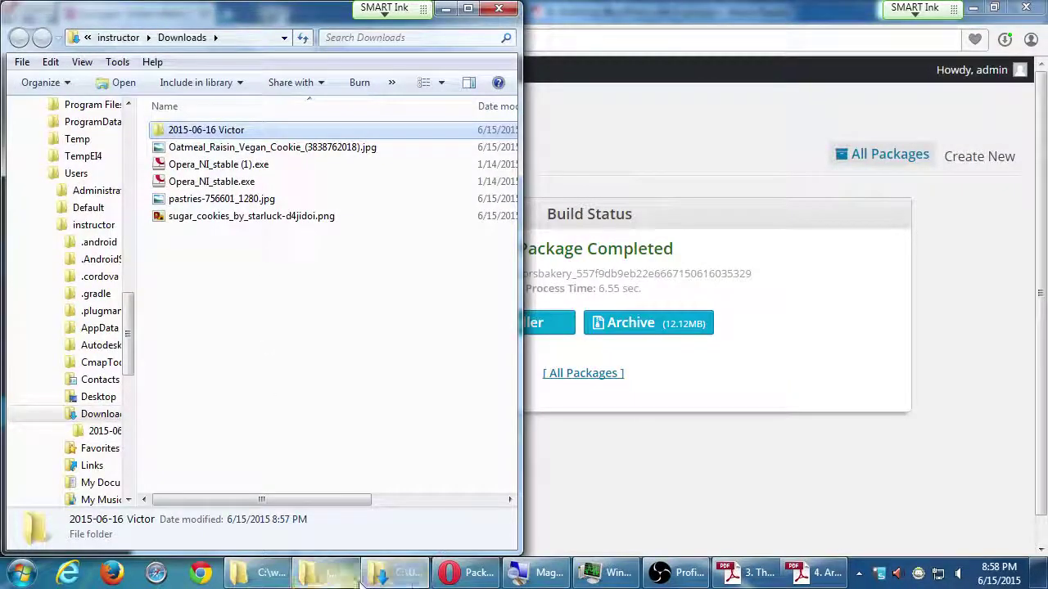
left_click(267, 573)
key("super+Right")
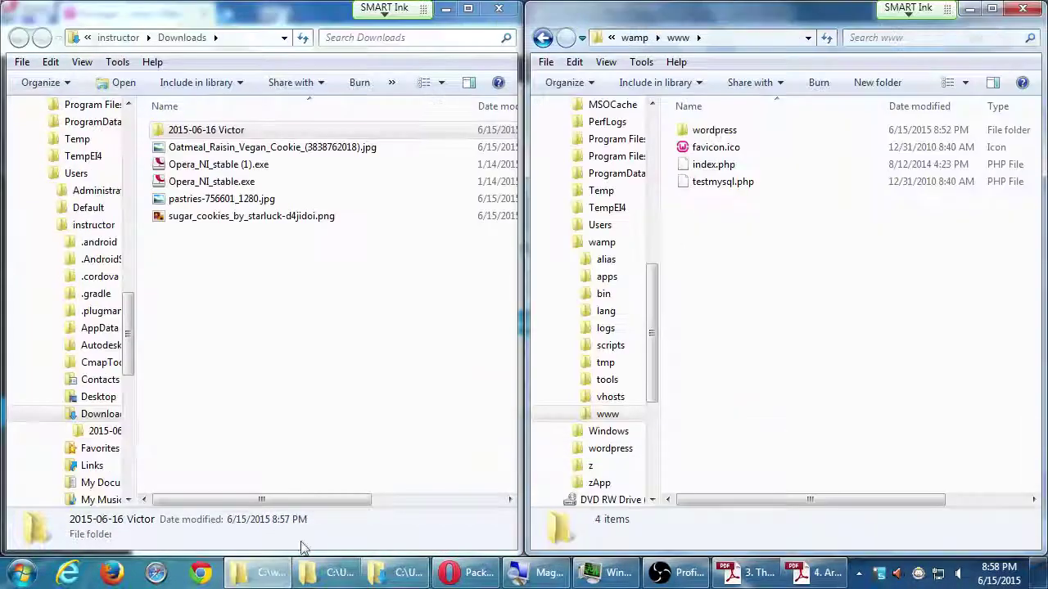
Step: Copy the 2015-06-16 Victor folder into the eComm I course folder on classroom data (Z:)
scroll(654, 117, "up", 9)
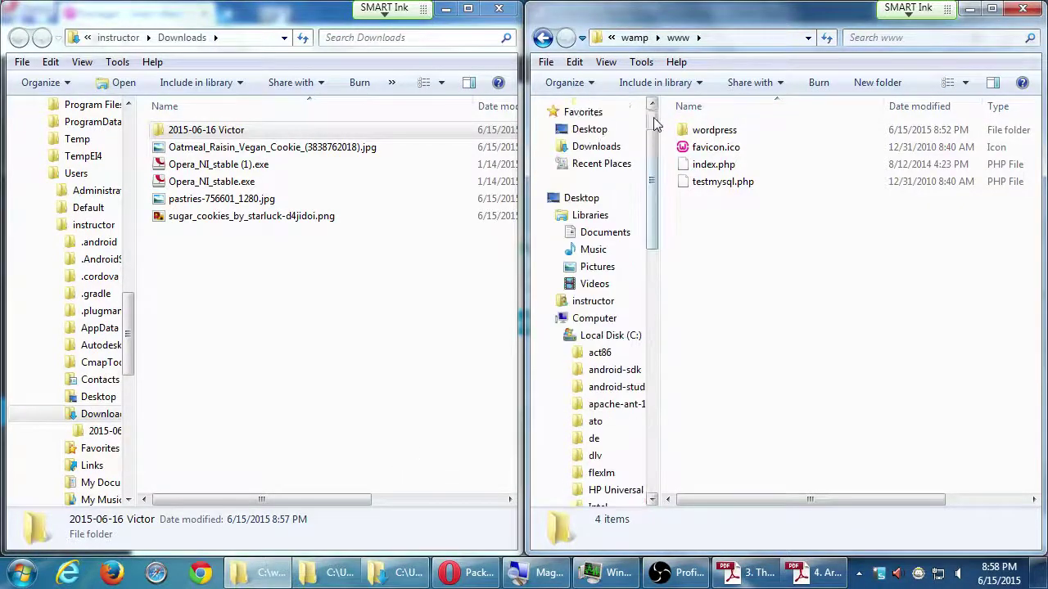
left_click(581, 322)
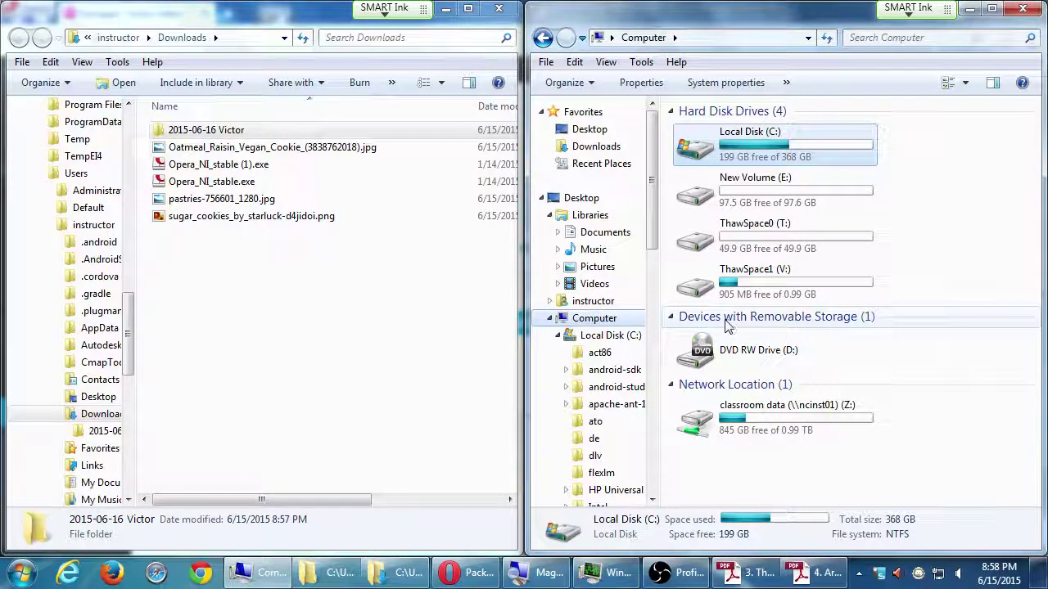
left_click(711, 408)
double_click(710, 407)
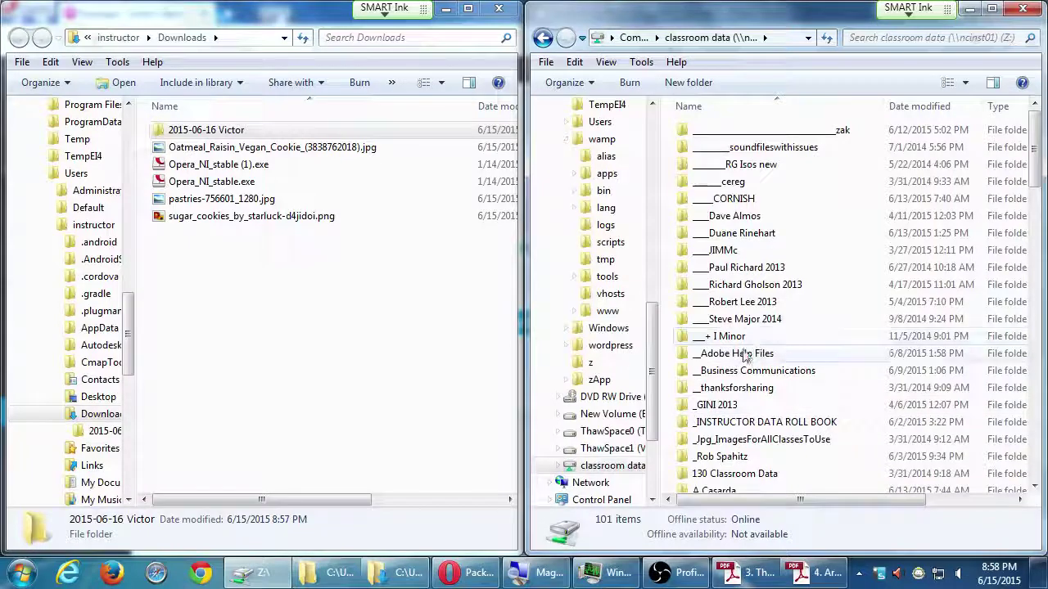
scroll(733, 358, "down", 10)
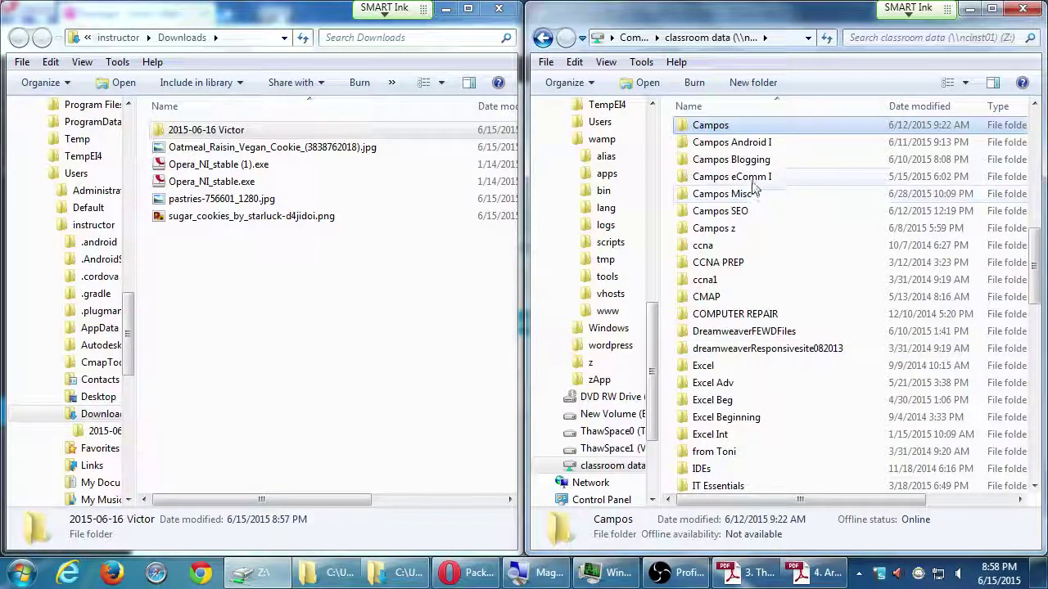
double_click(755, 181)
left_click_drag(205, 130, 850, 229)
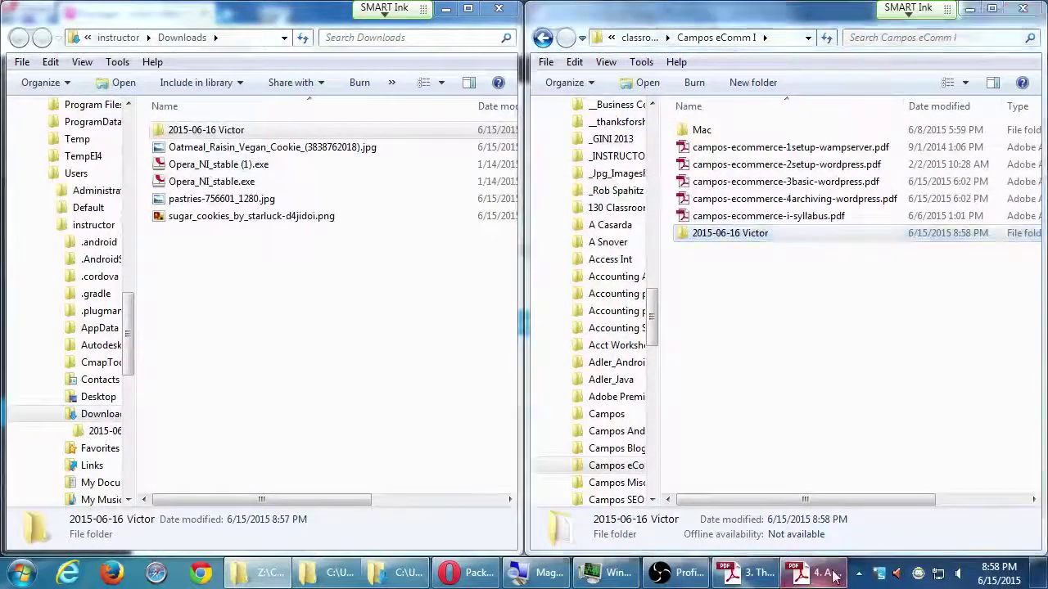
Step: Bring the 4. Archiving WordPress with Duplicator handout forward and return to its title
left_click(835, 577)
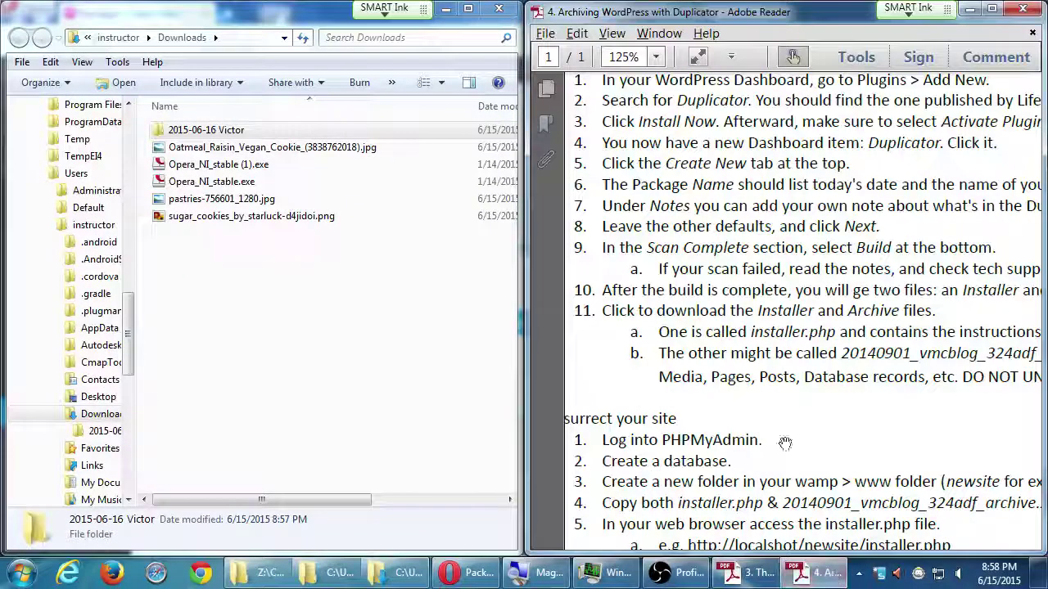
left_click_drag(775, 326, 769, 453)
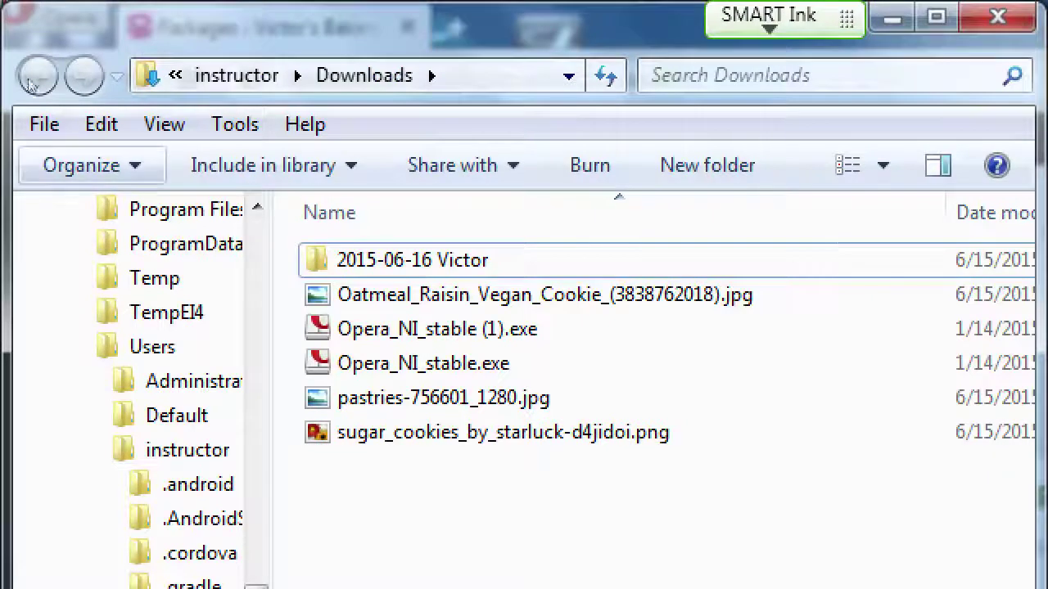
scroll(131, 120, "up", 8)
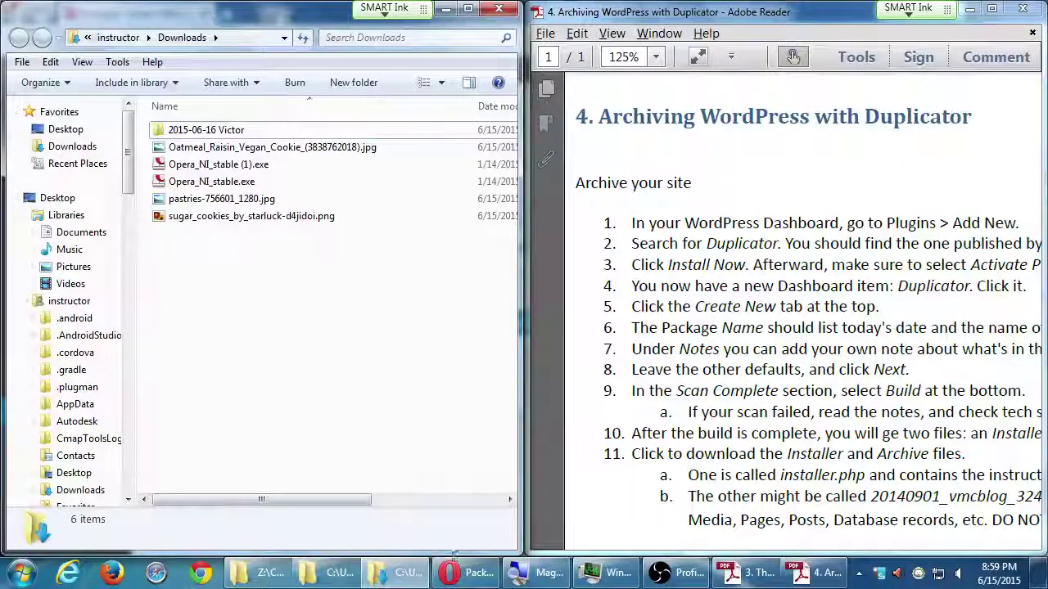
Step: Re-download the installer and archive from the package page and select both in Downloads
left_click(496, 575)
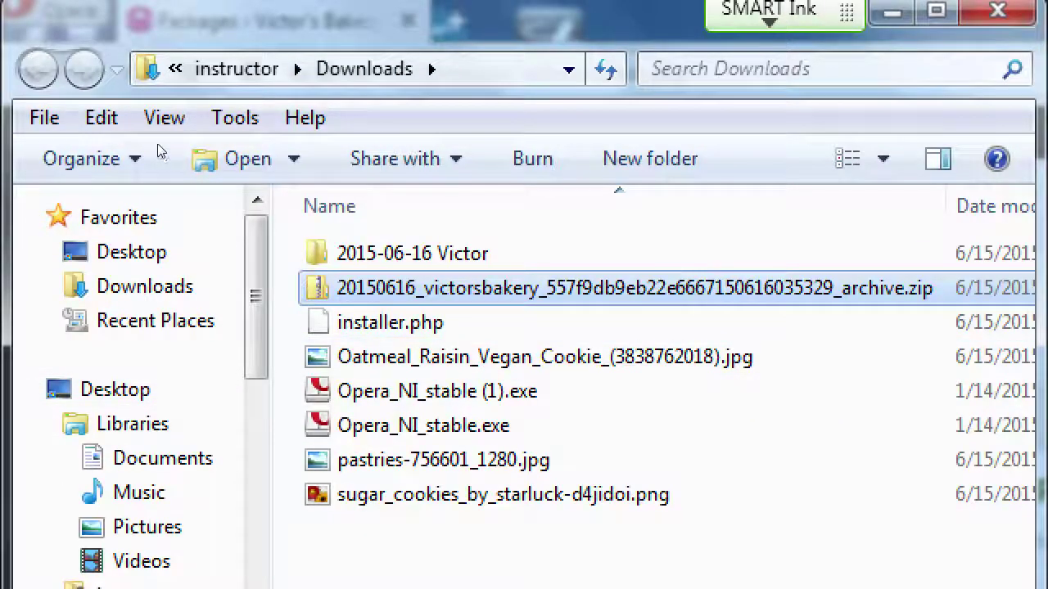
key("shift+Down")
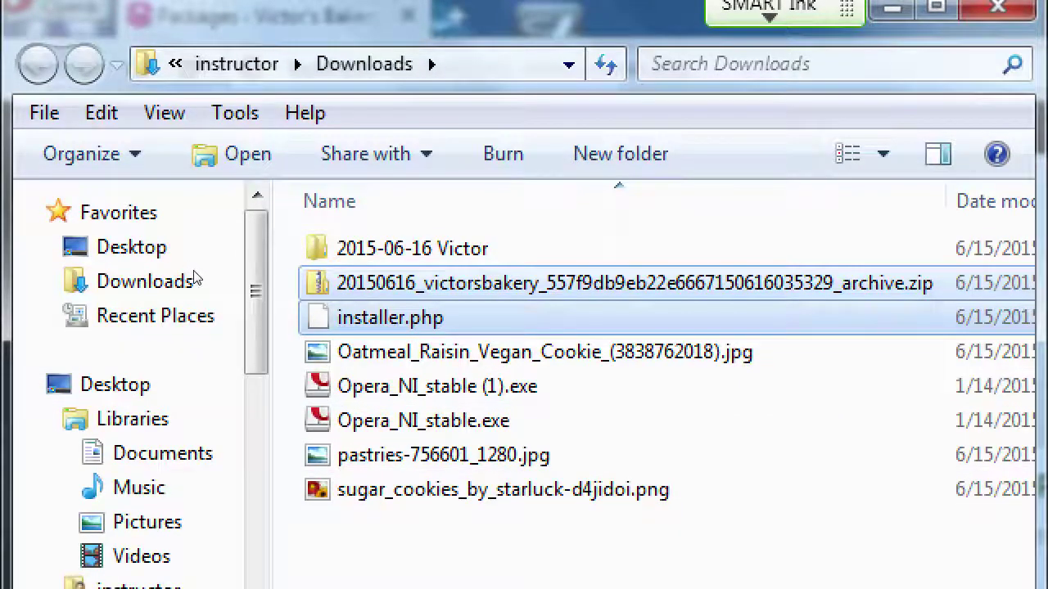